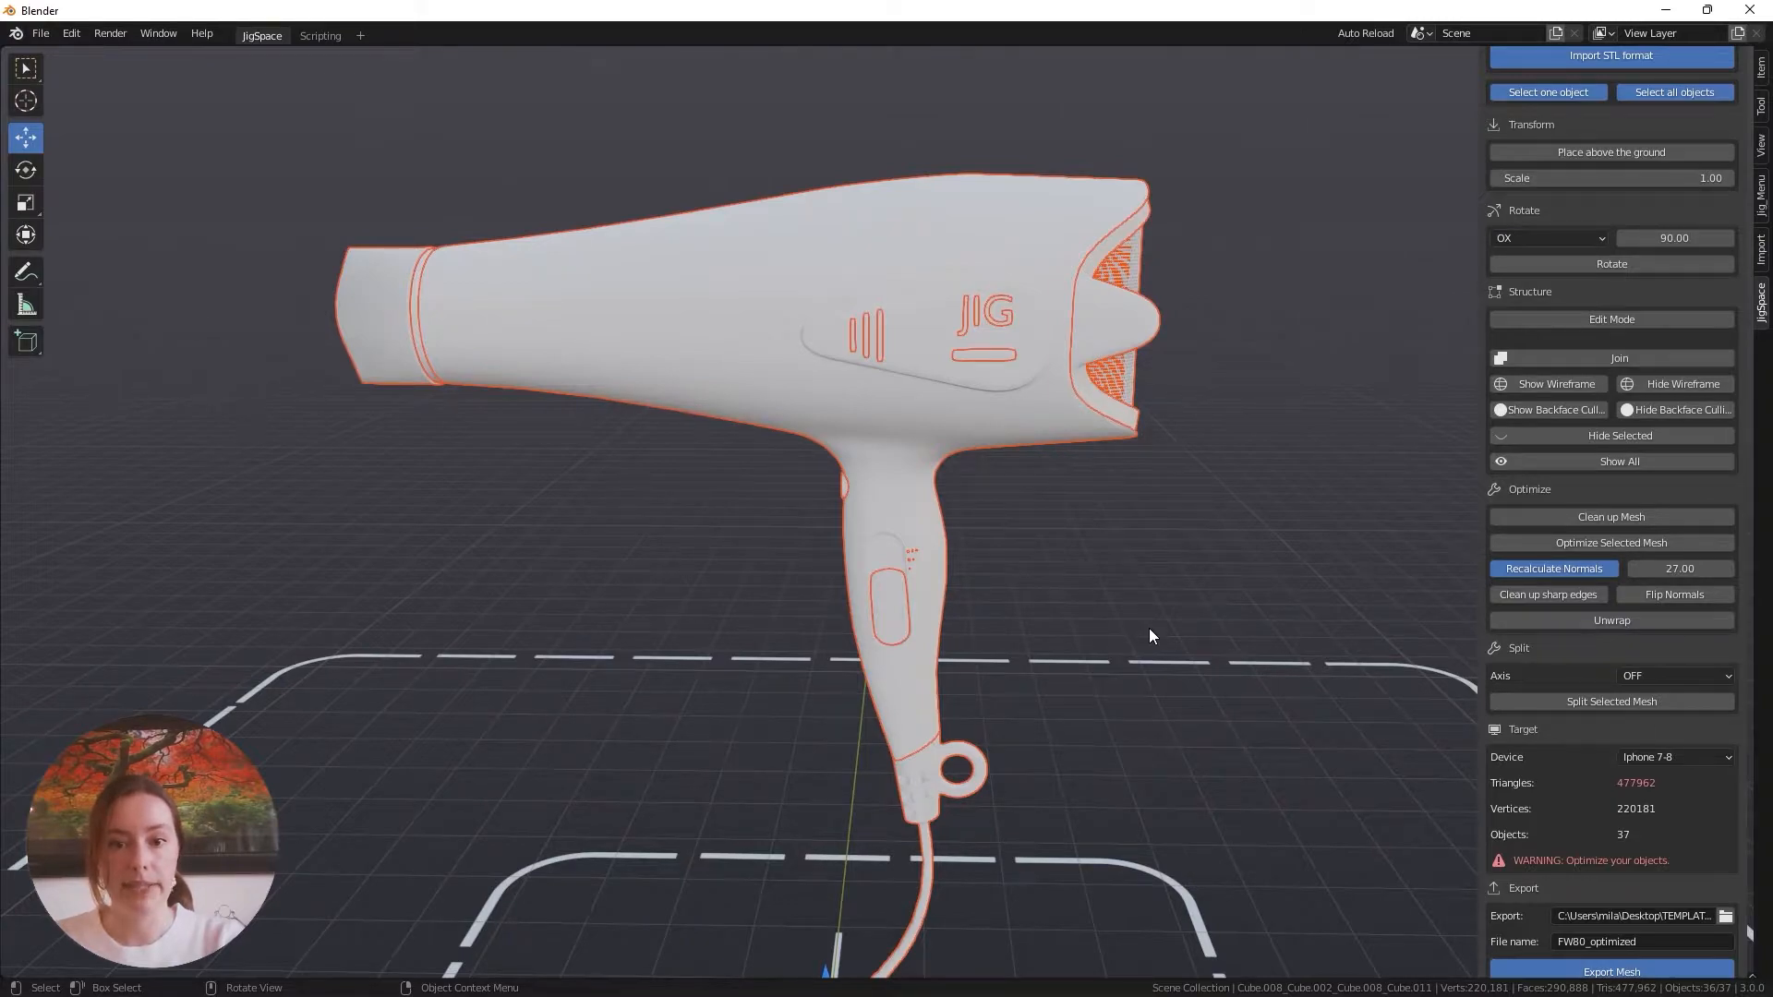
Clean up the mesh of all selected hair dryer parts and show their wireframe
click(1574, 517)
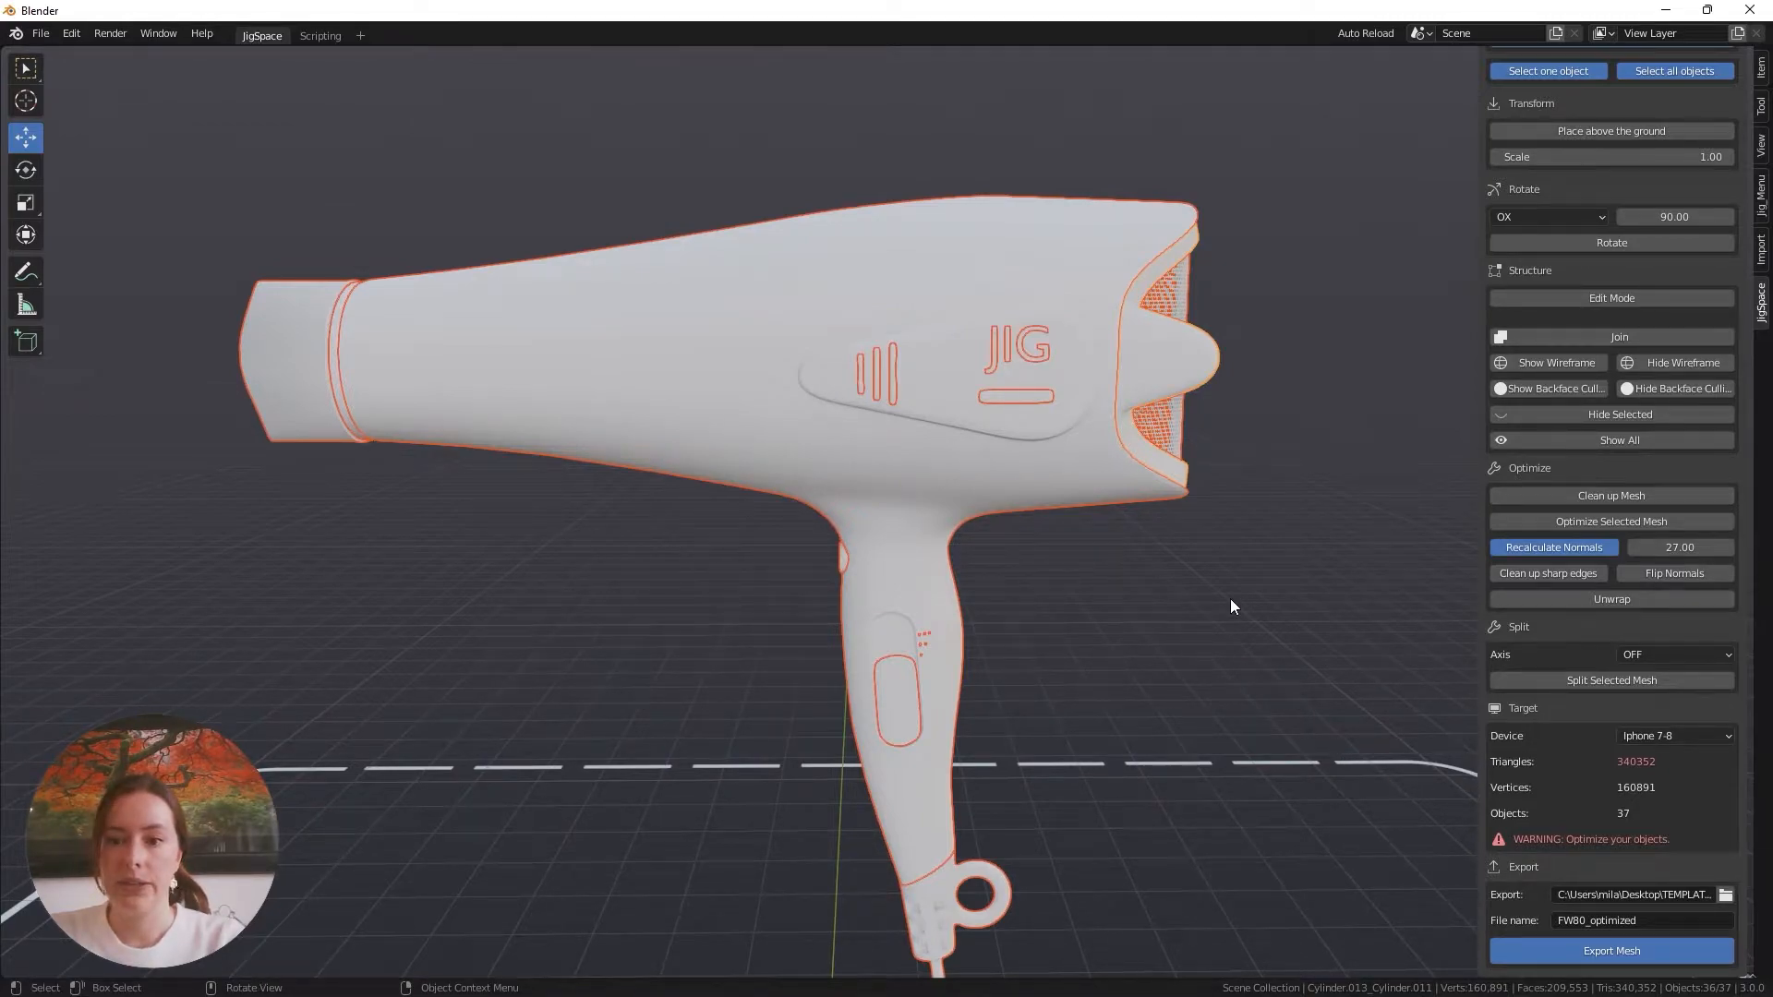
click(1560, 364)
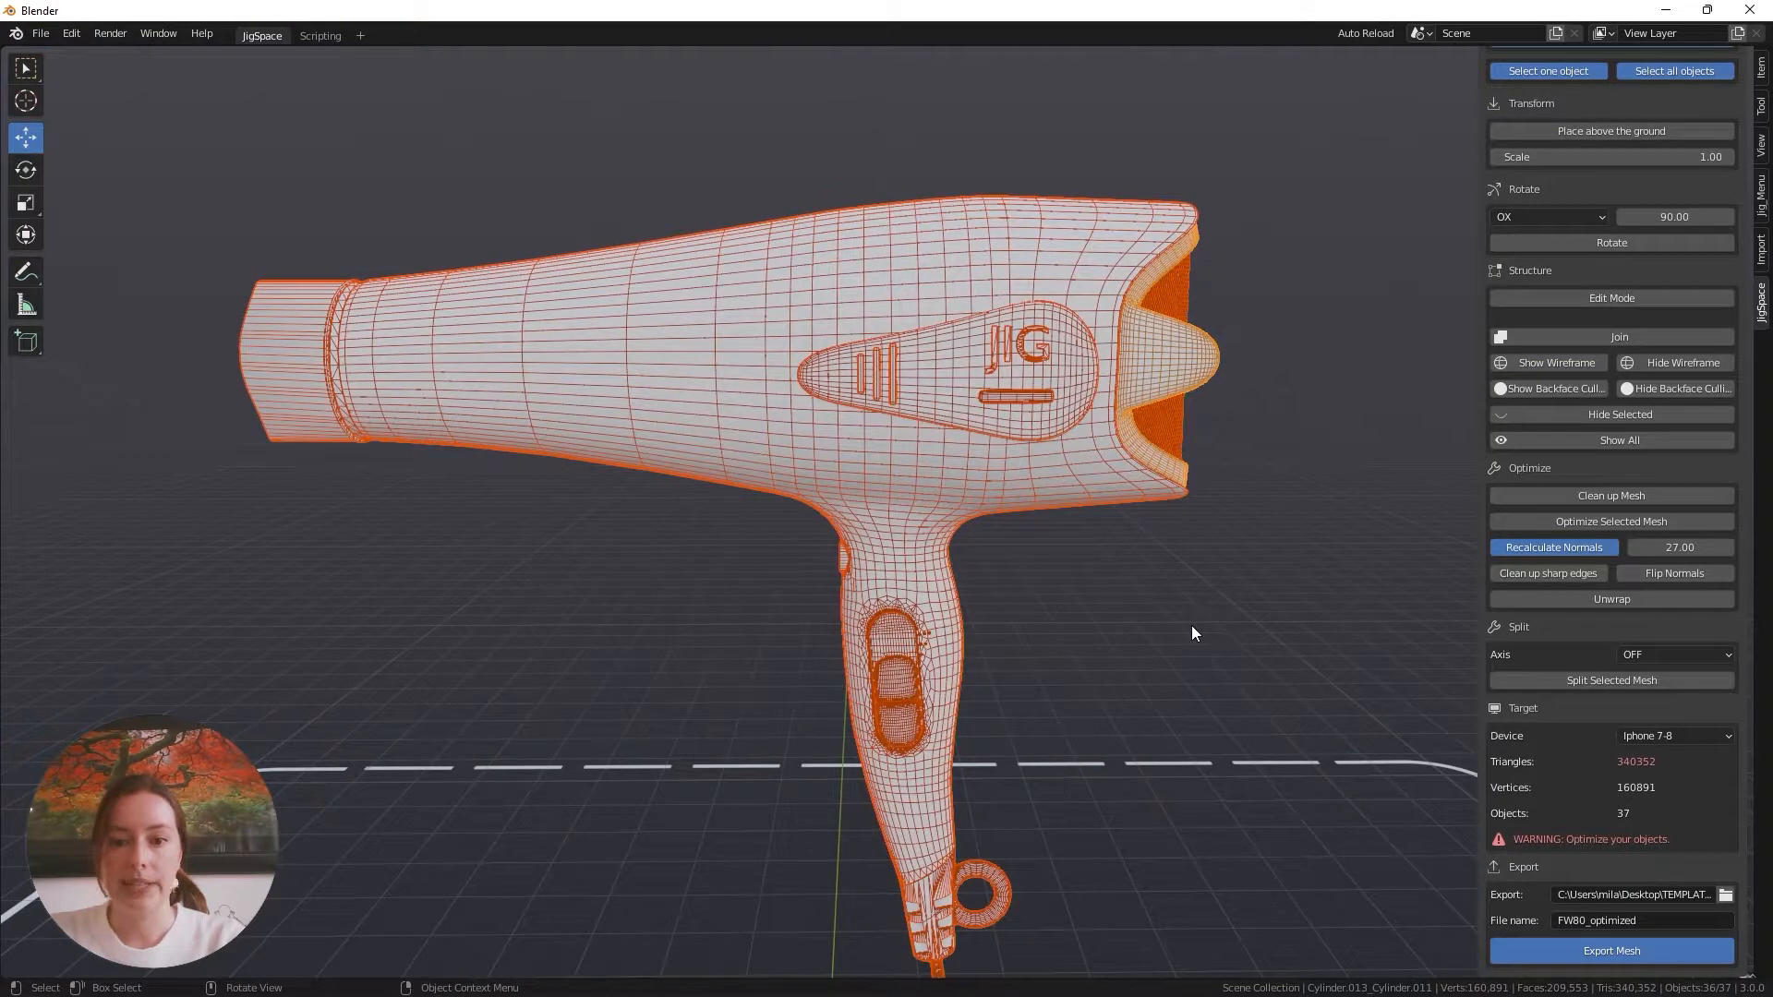
Examine the wireframe density of the honeycomb grille and its surrounding rim at the back of the hair dryer
shift+middle_drag(1231, 597, 1164, 626)
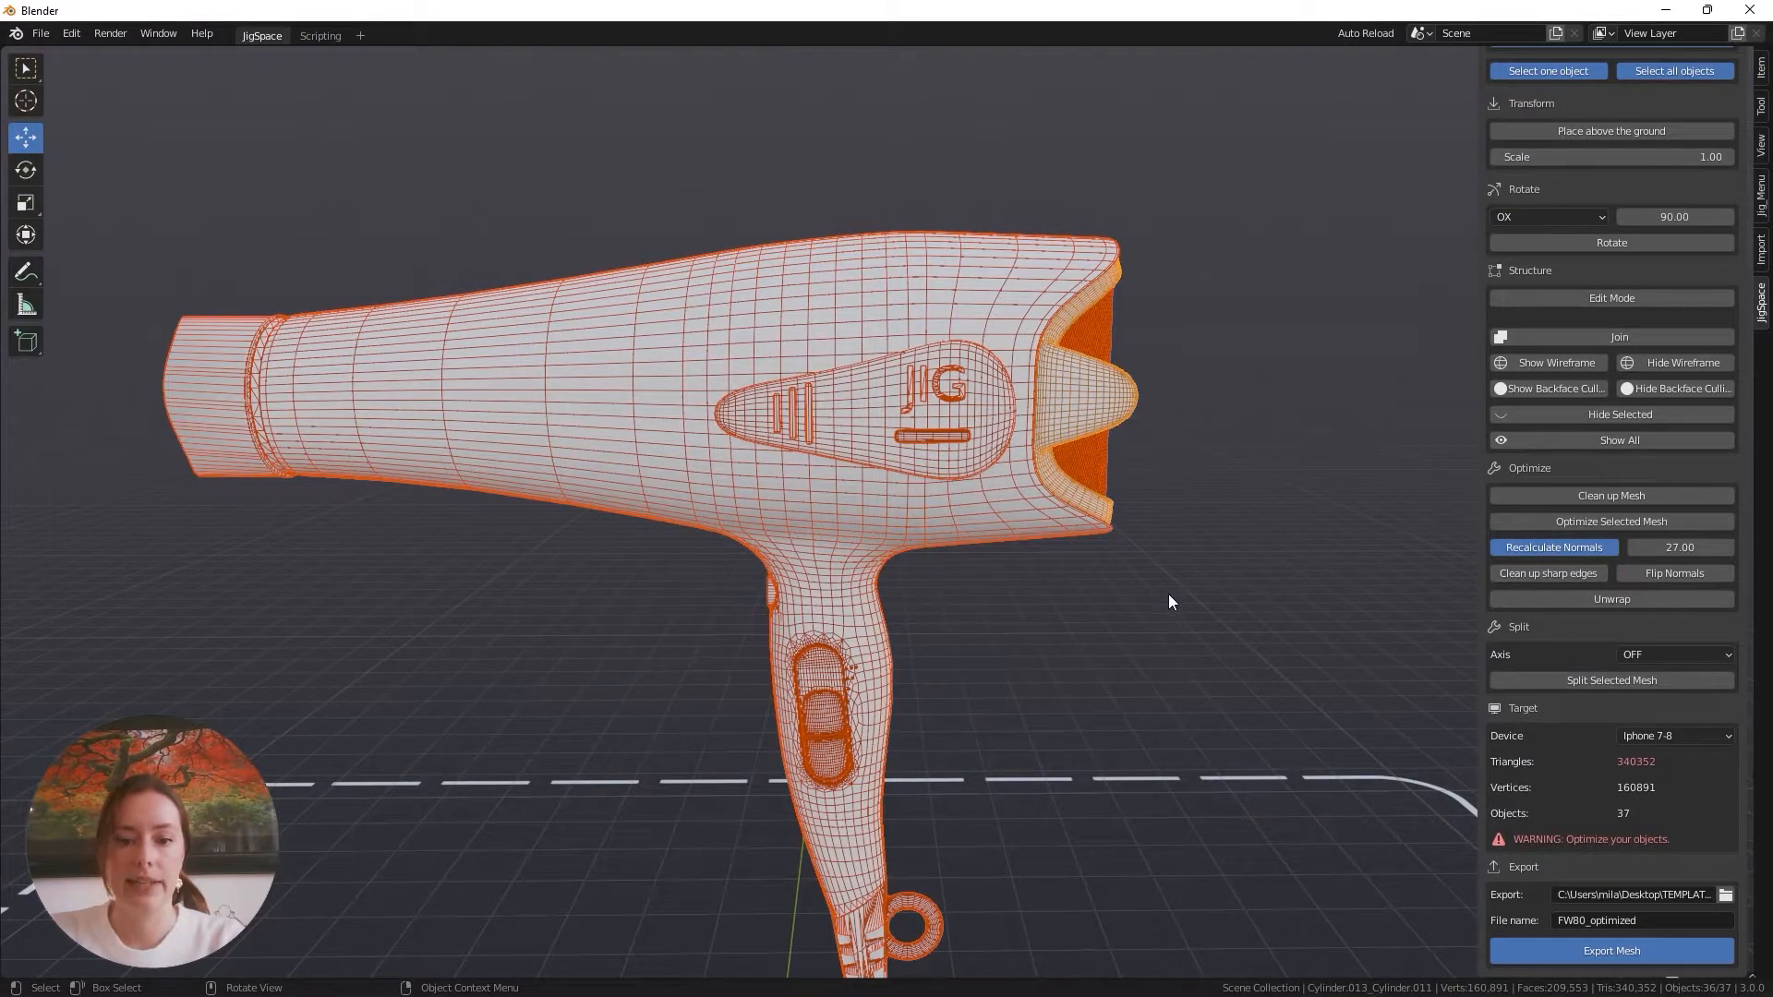
middle_drag(1166, 600, 1008, 441)
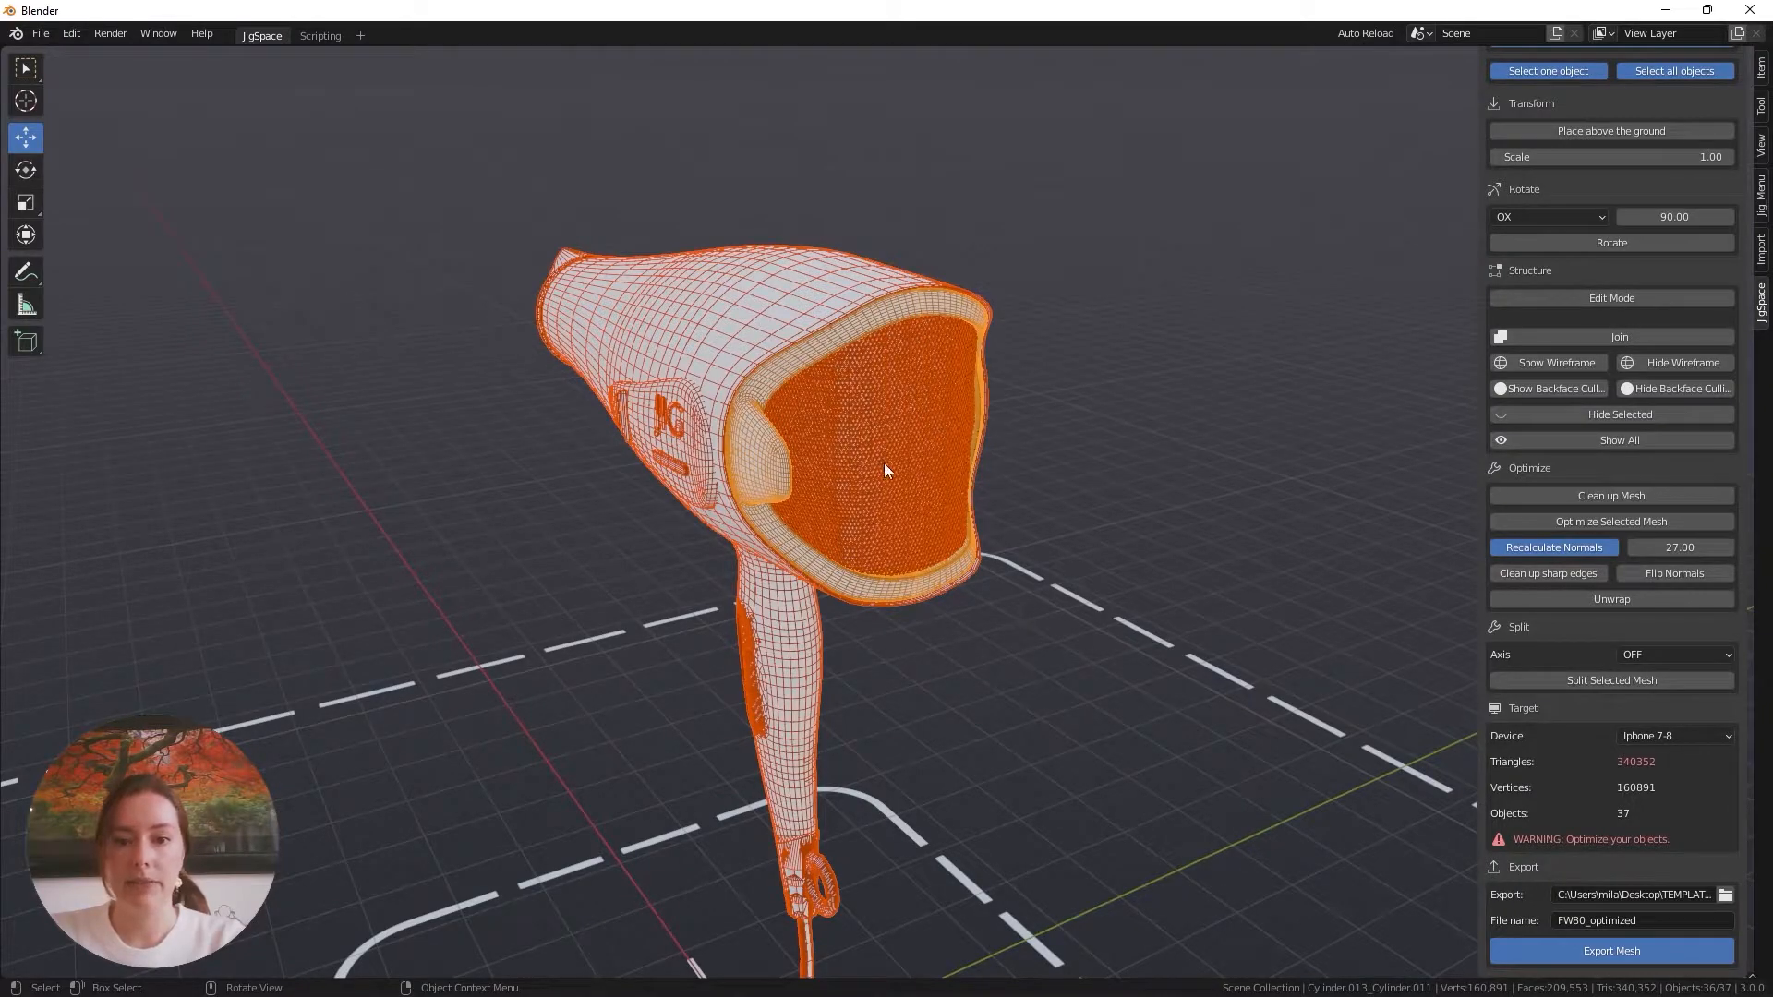
scroll(865, 429, up, 8)
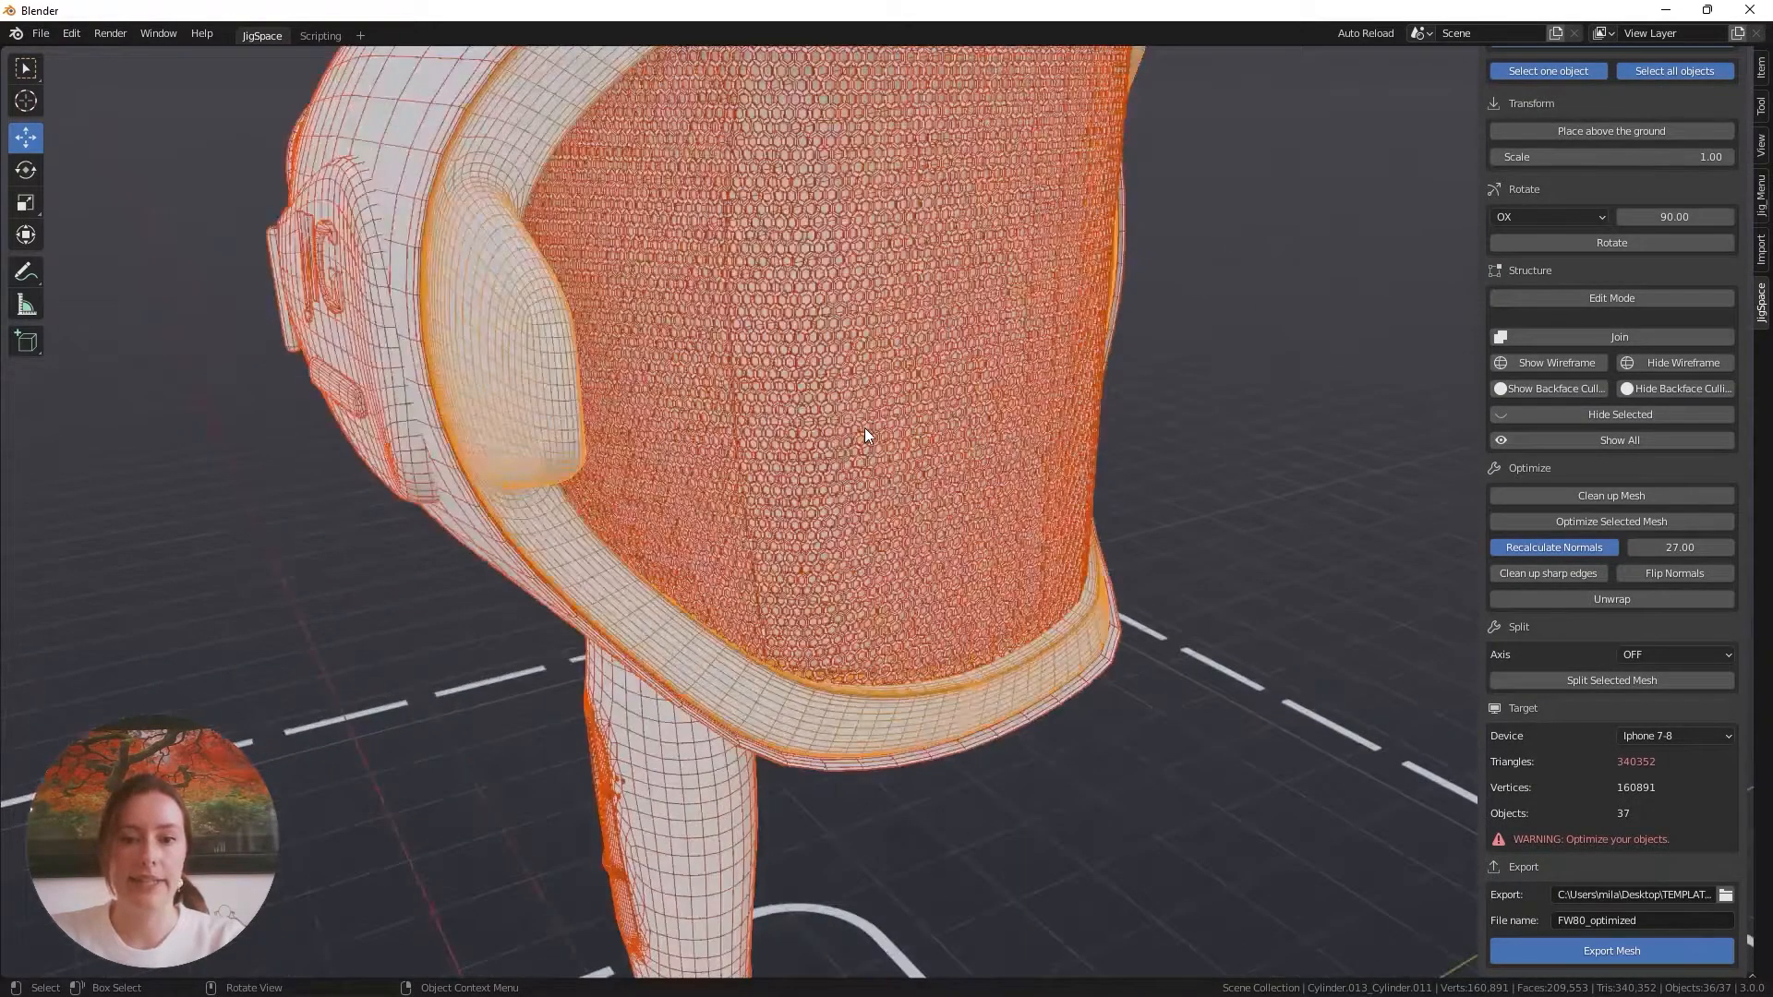
scroll(865, 429, up, 6)
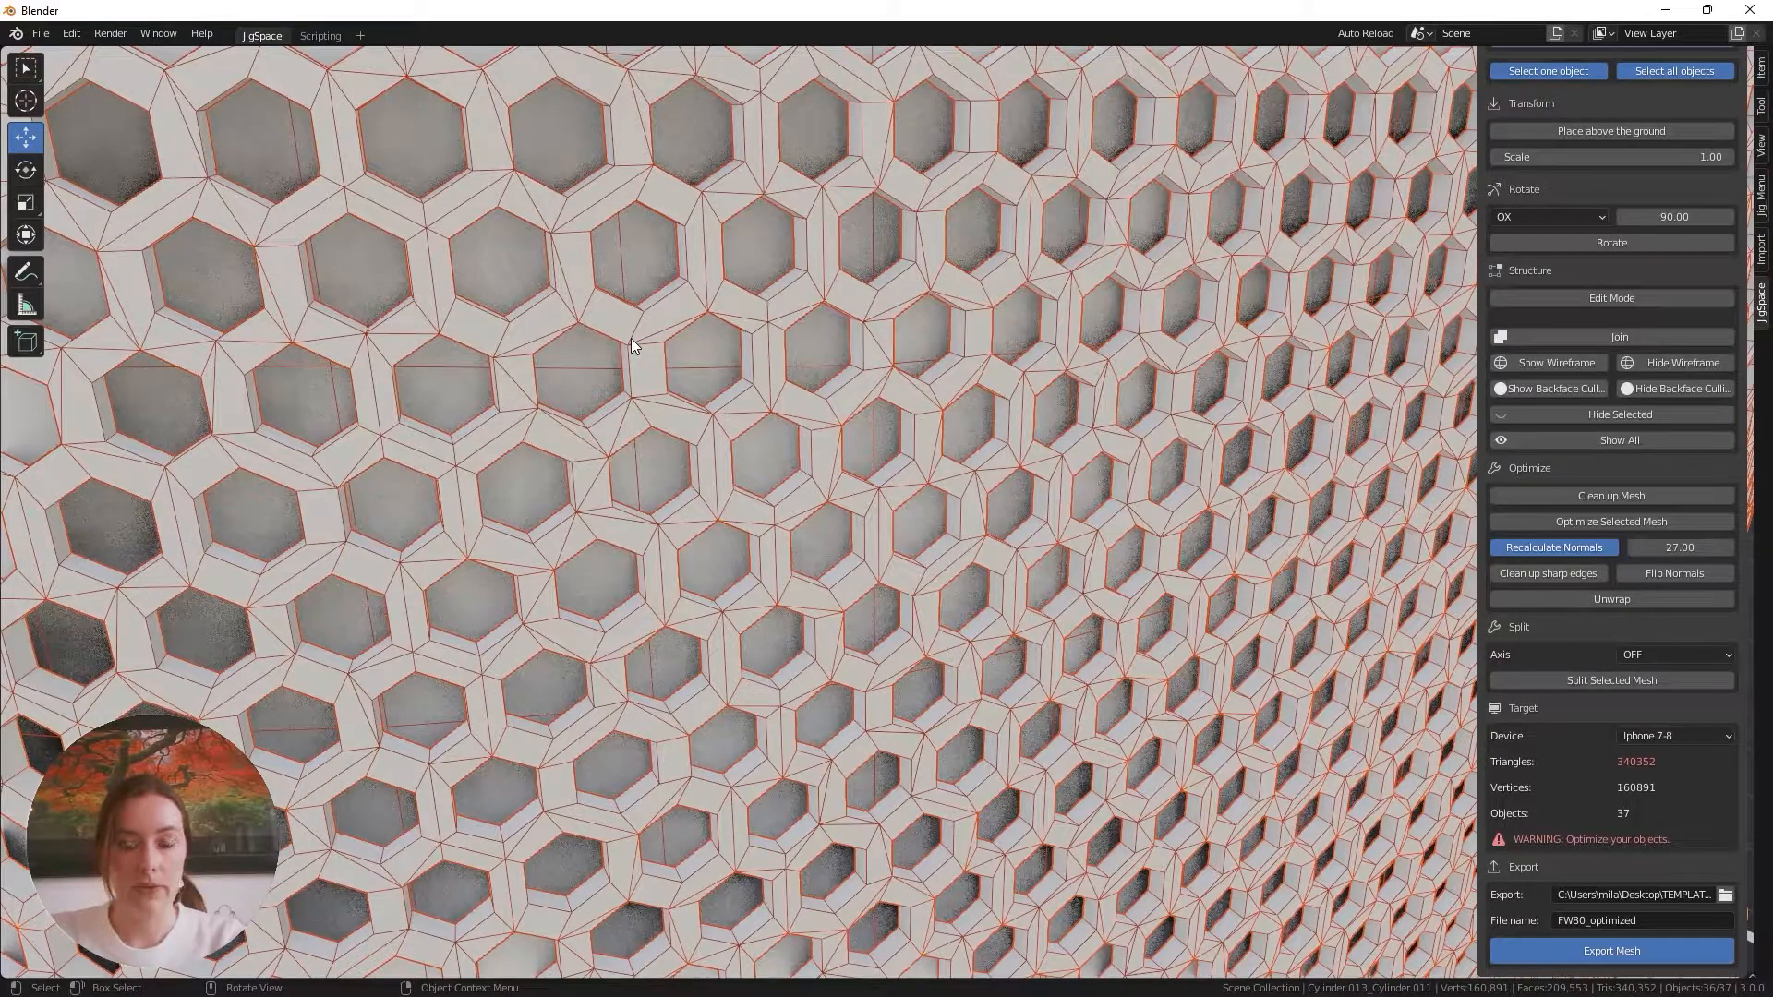
scroll(630, 338, down, 4)
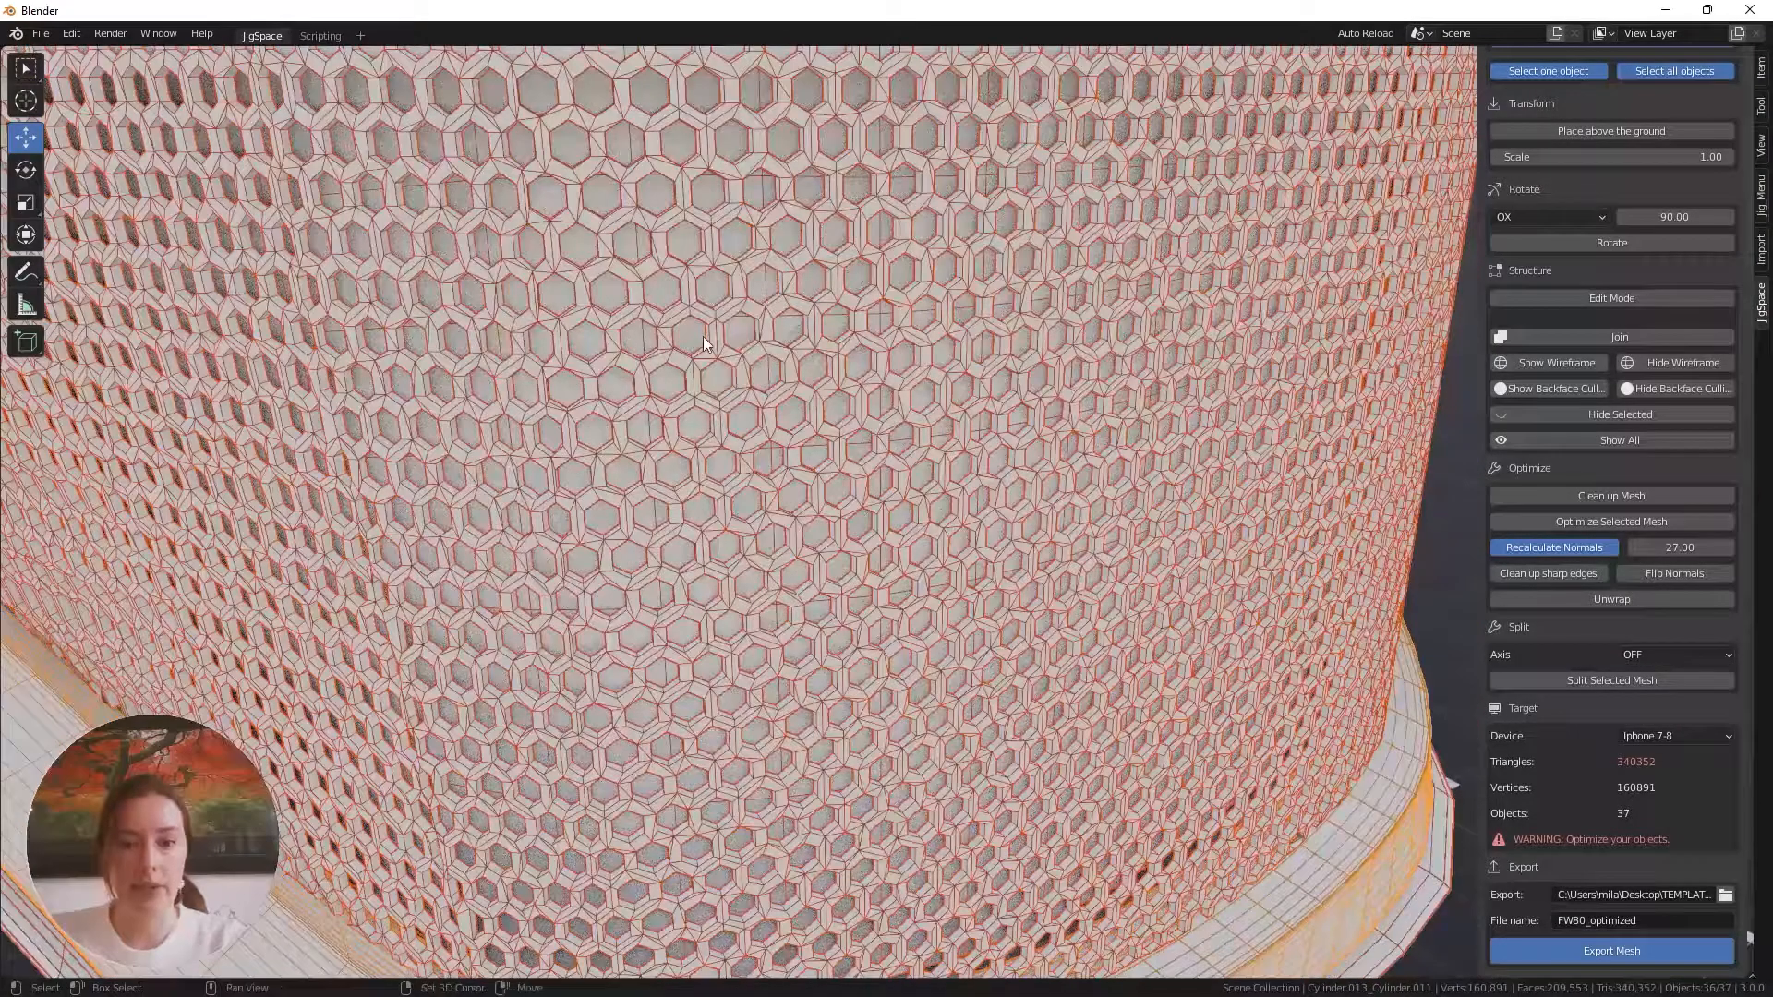
shift+middle_drag(702, 336, 811, 451)
scroll(812, 452, down, 3)
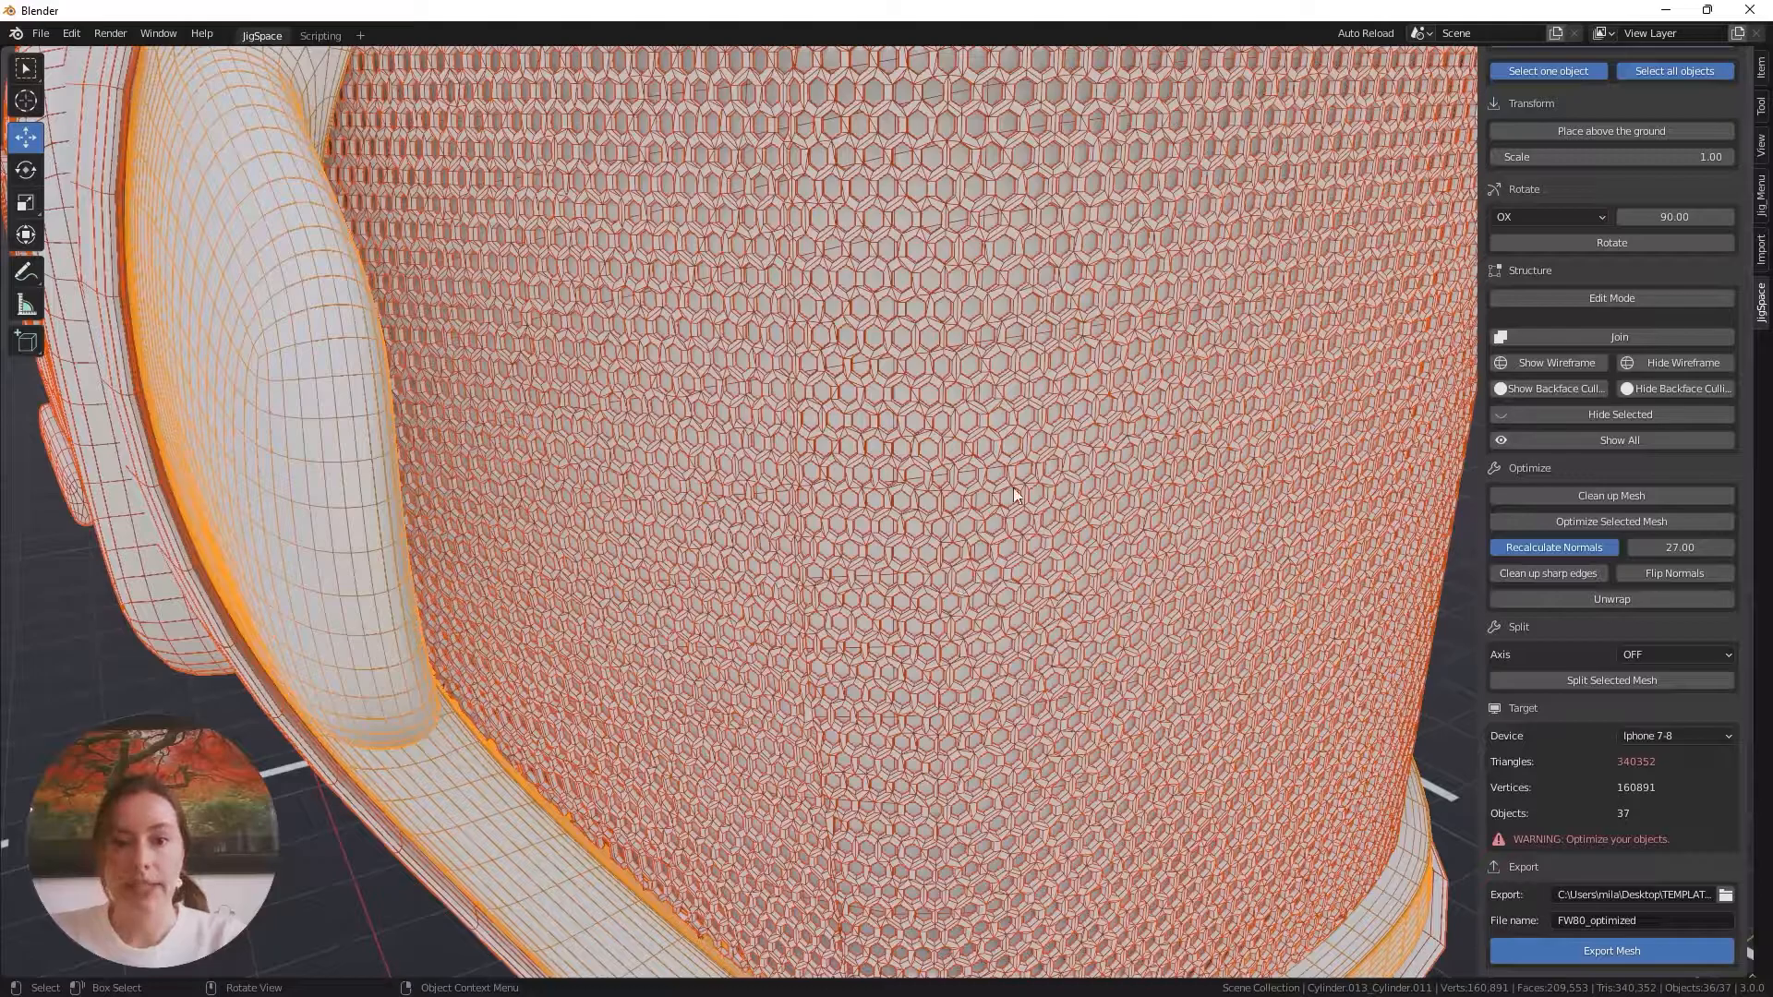
shift+middle_drag(989, 204, 988, 342)
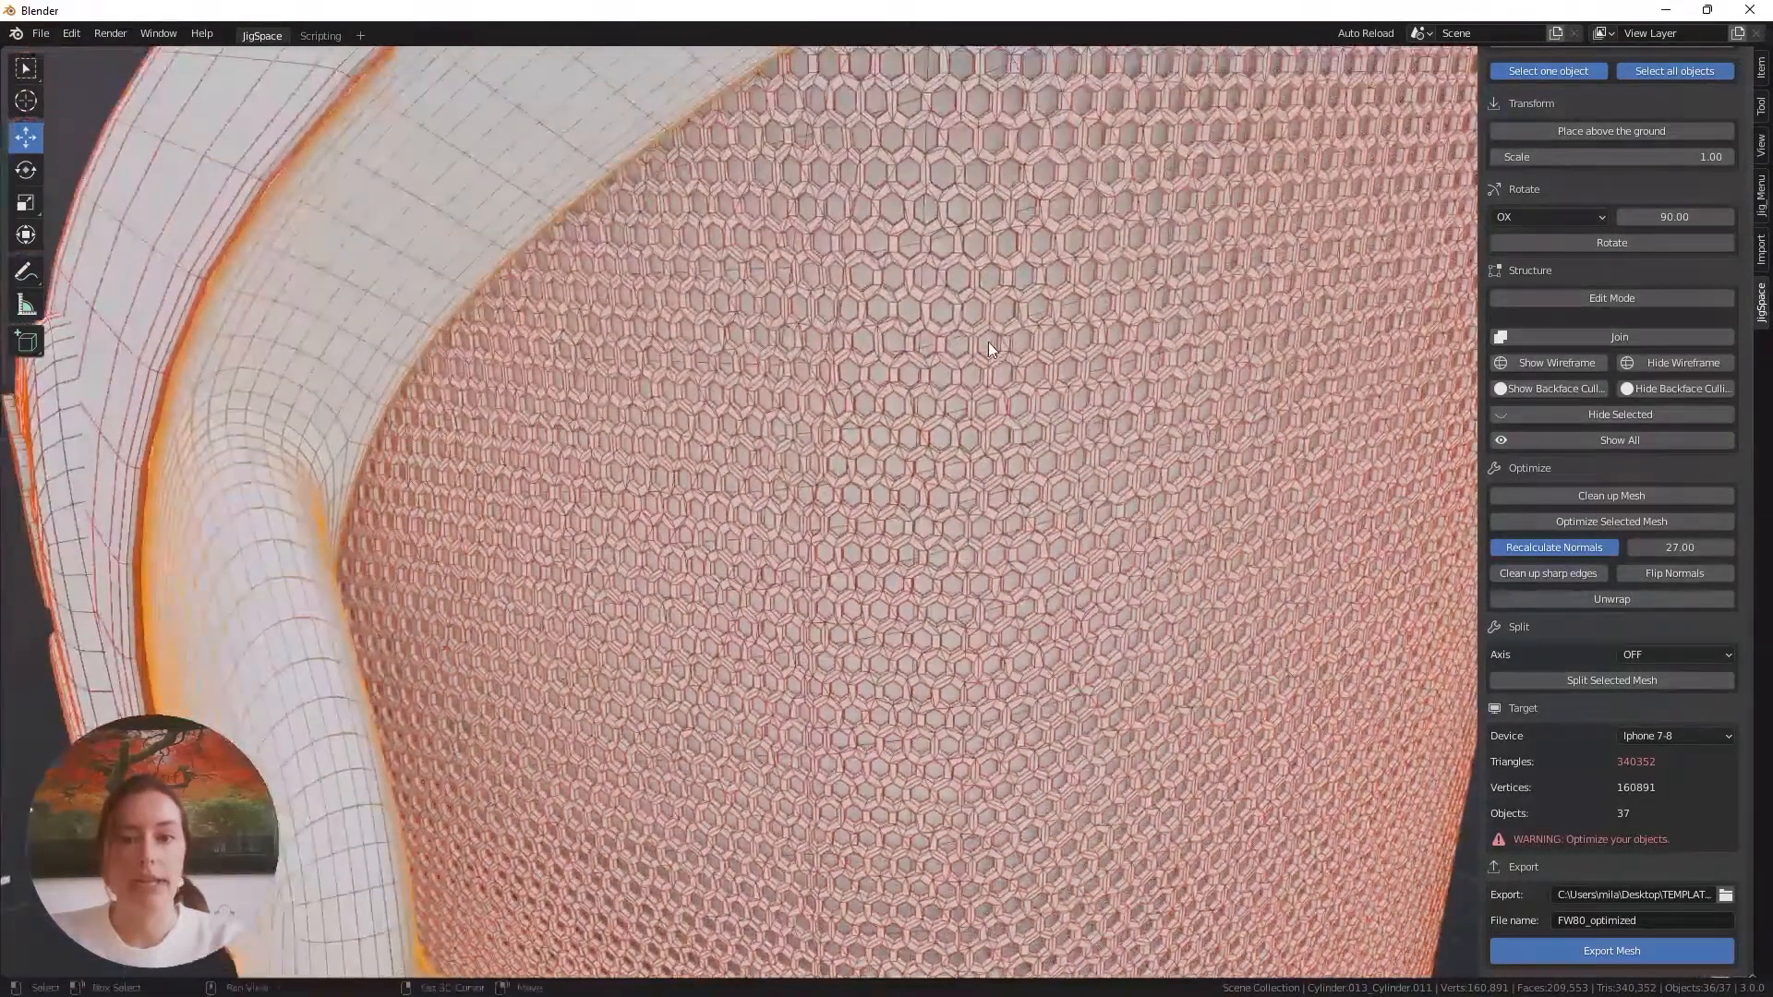
scroll(883, 386, down, 3)
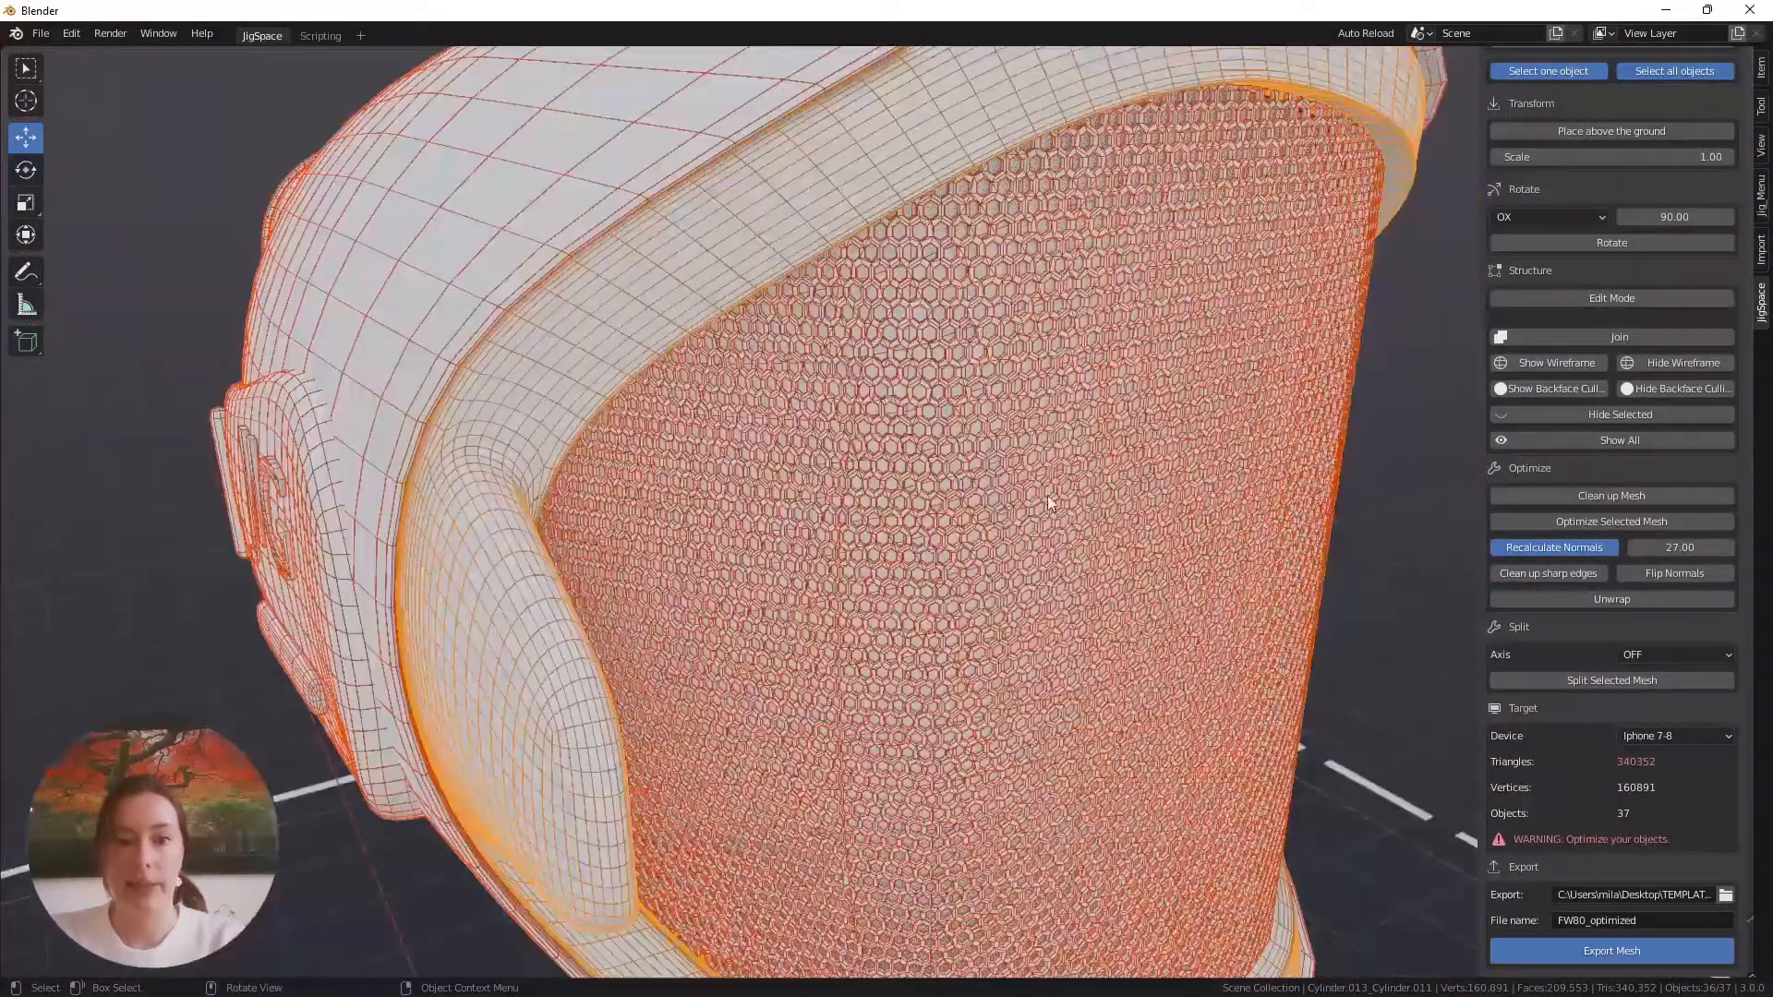
middle_drag(1047, 495, 1010, 523)
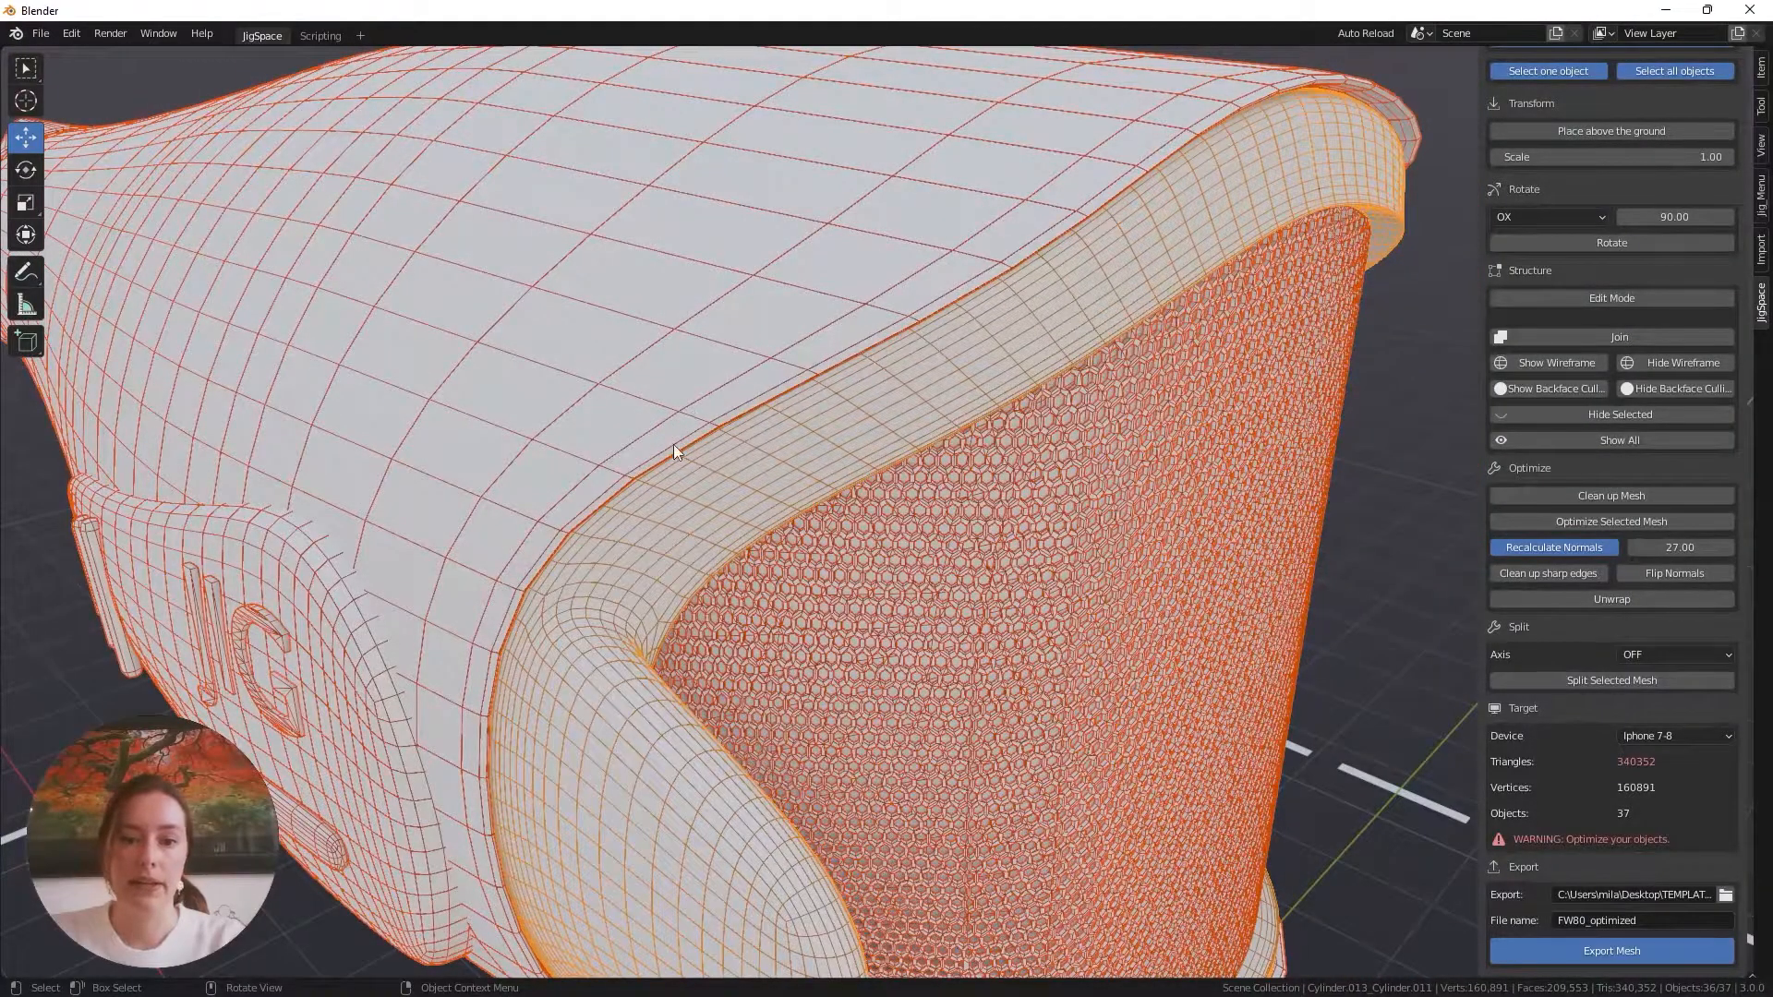
Select only the rim around the rear grille and start optimizing its mesh with a ratio of 0.00
click(639, 545)
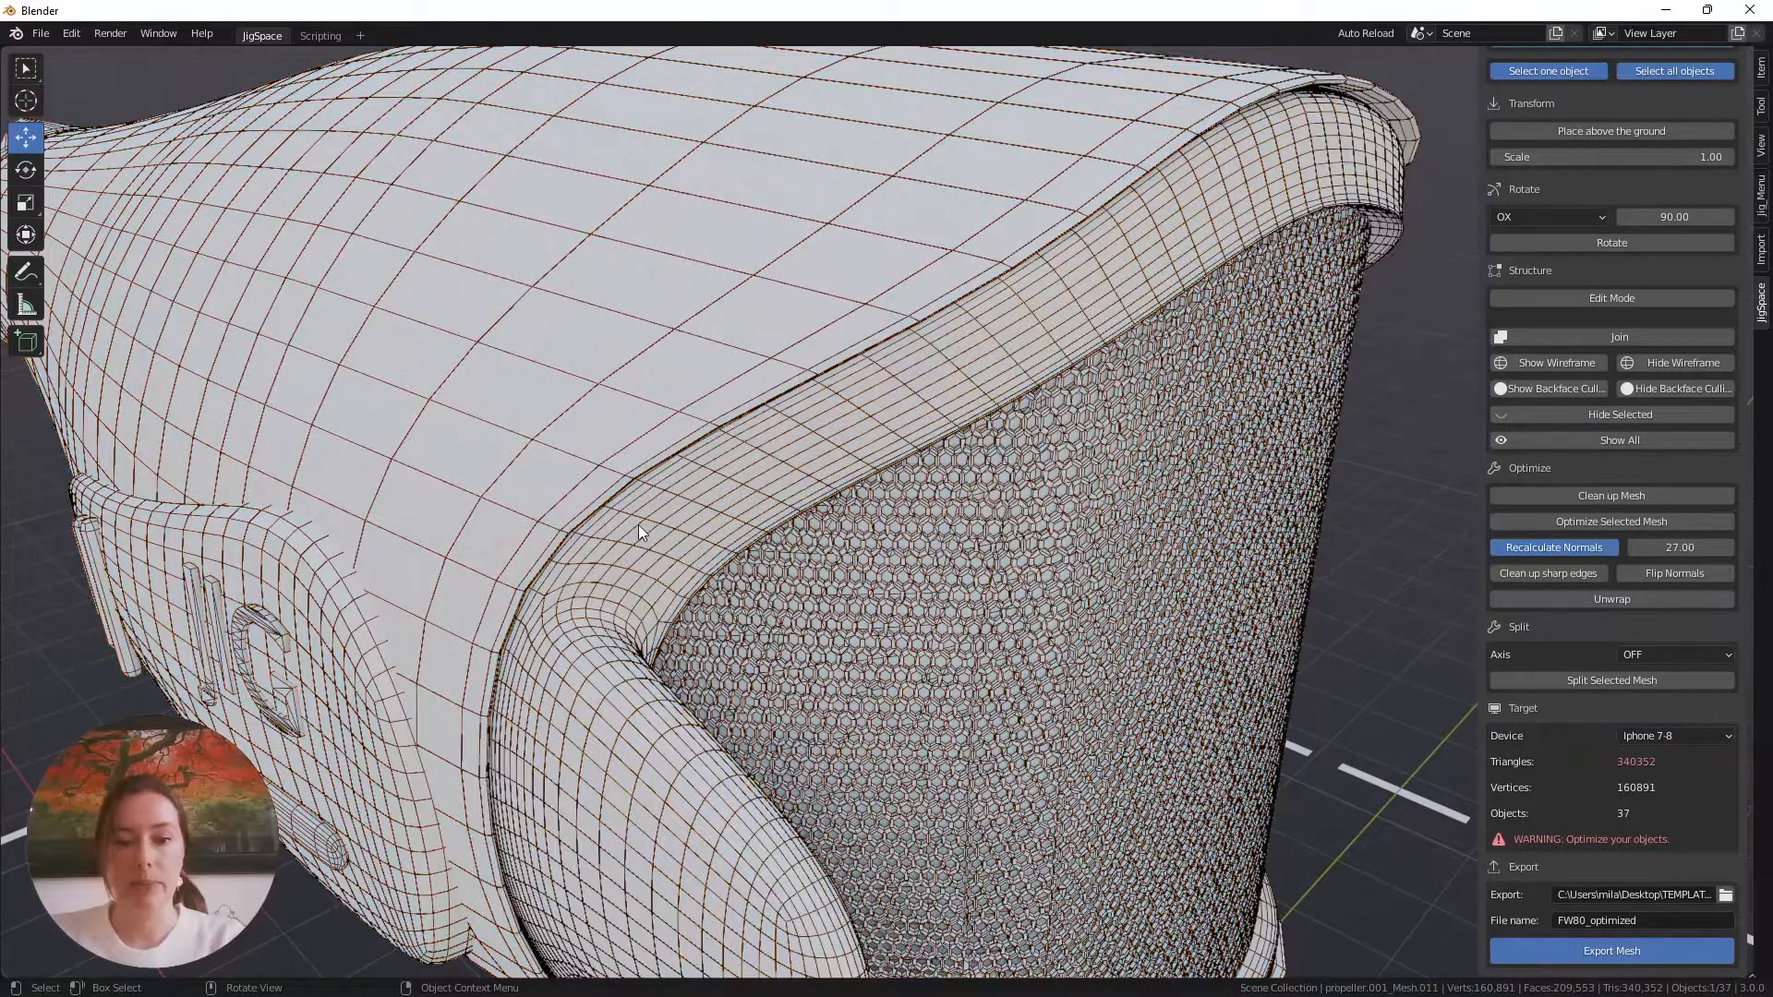
click(647, 576)
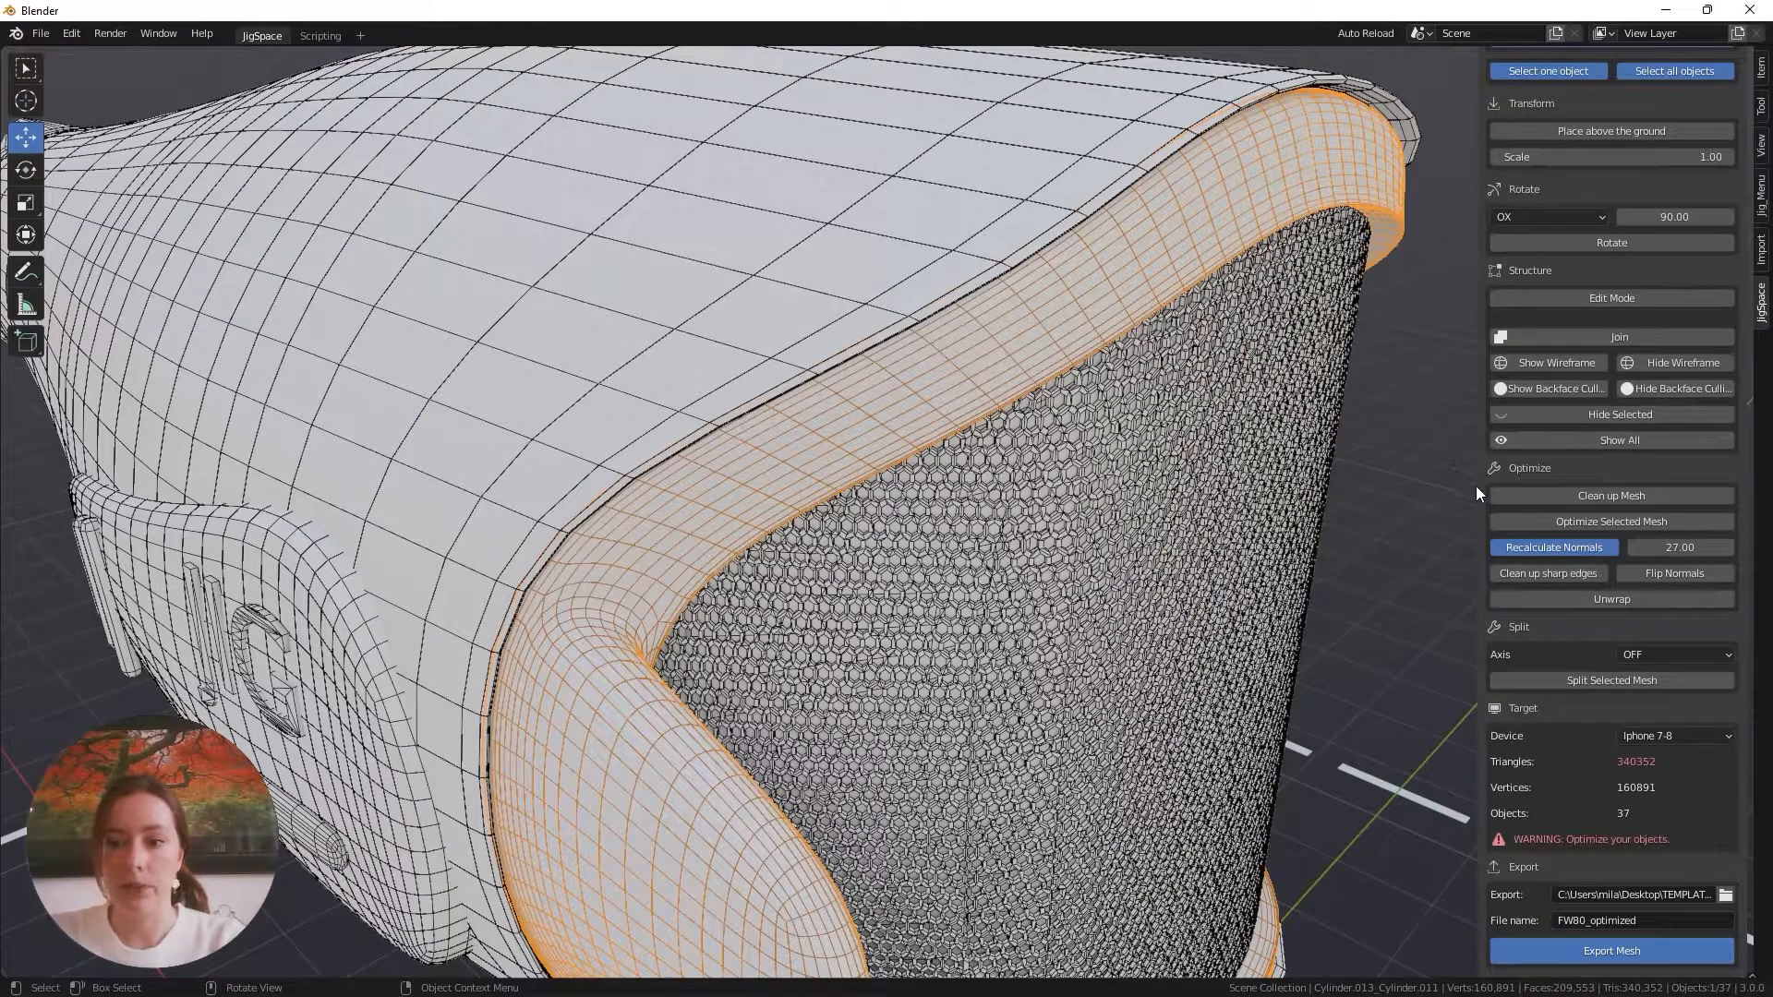
click(1533, 521)
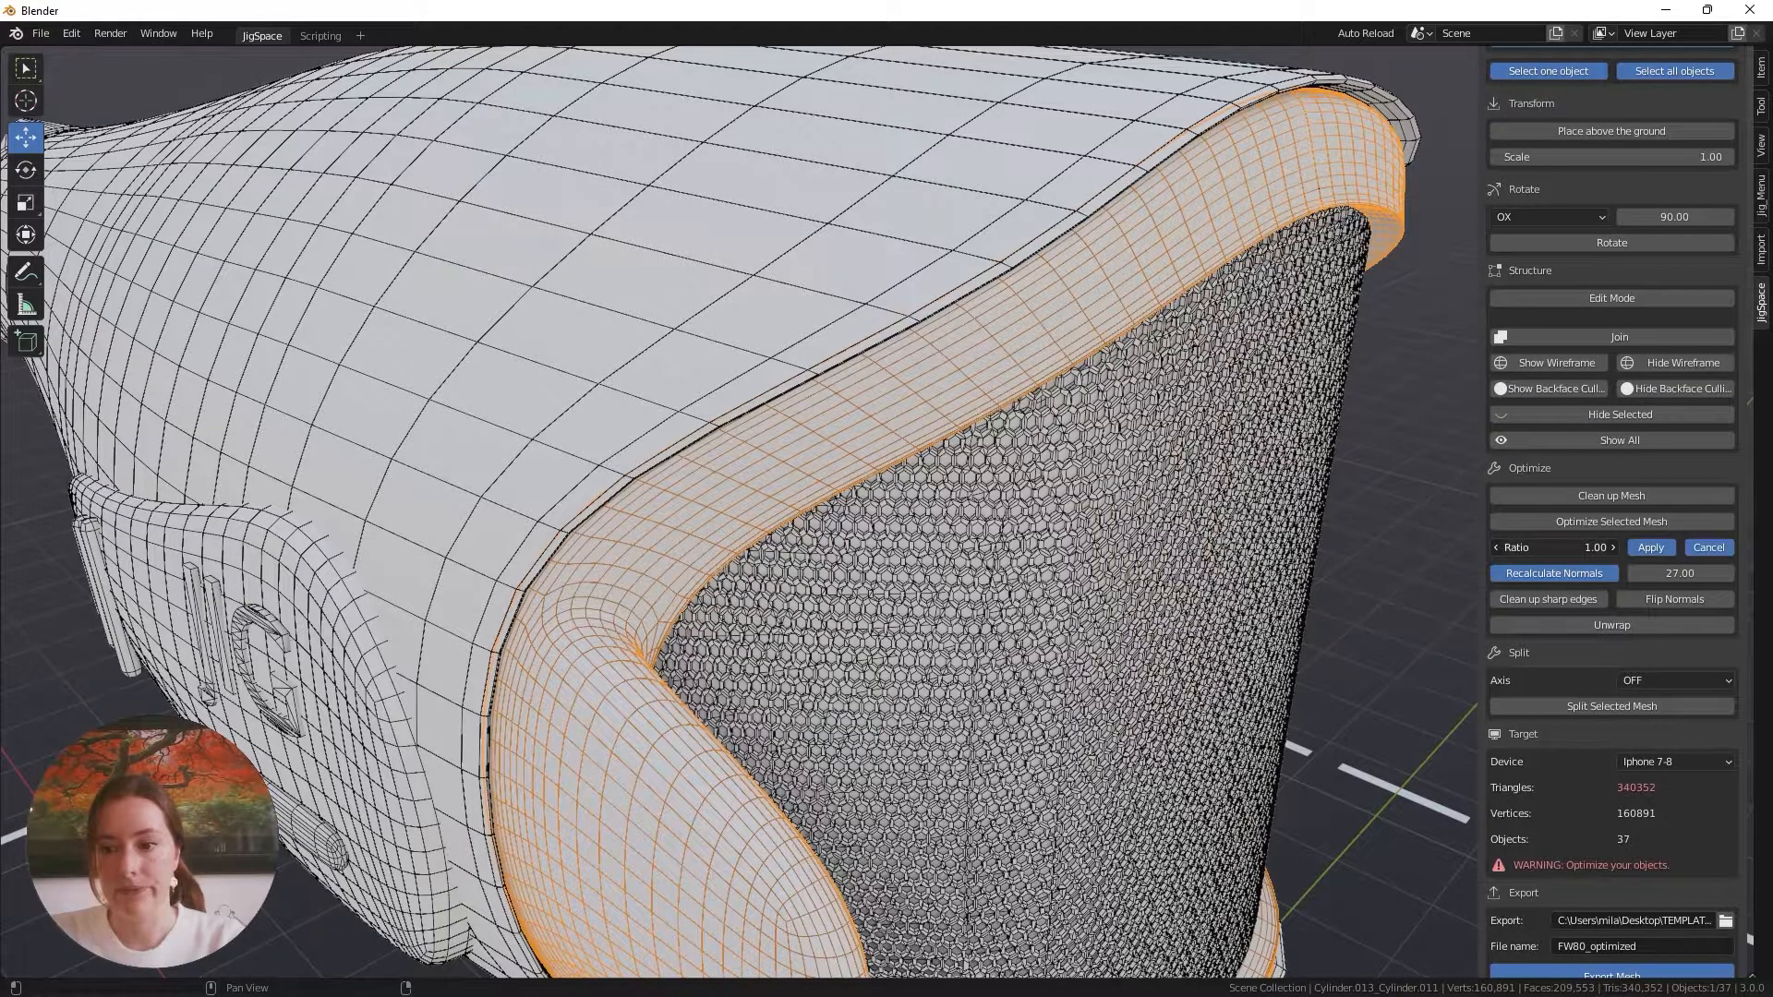
drag(1596, 548, 1200, 548)
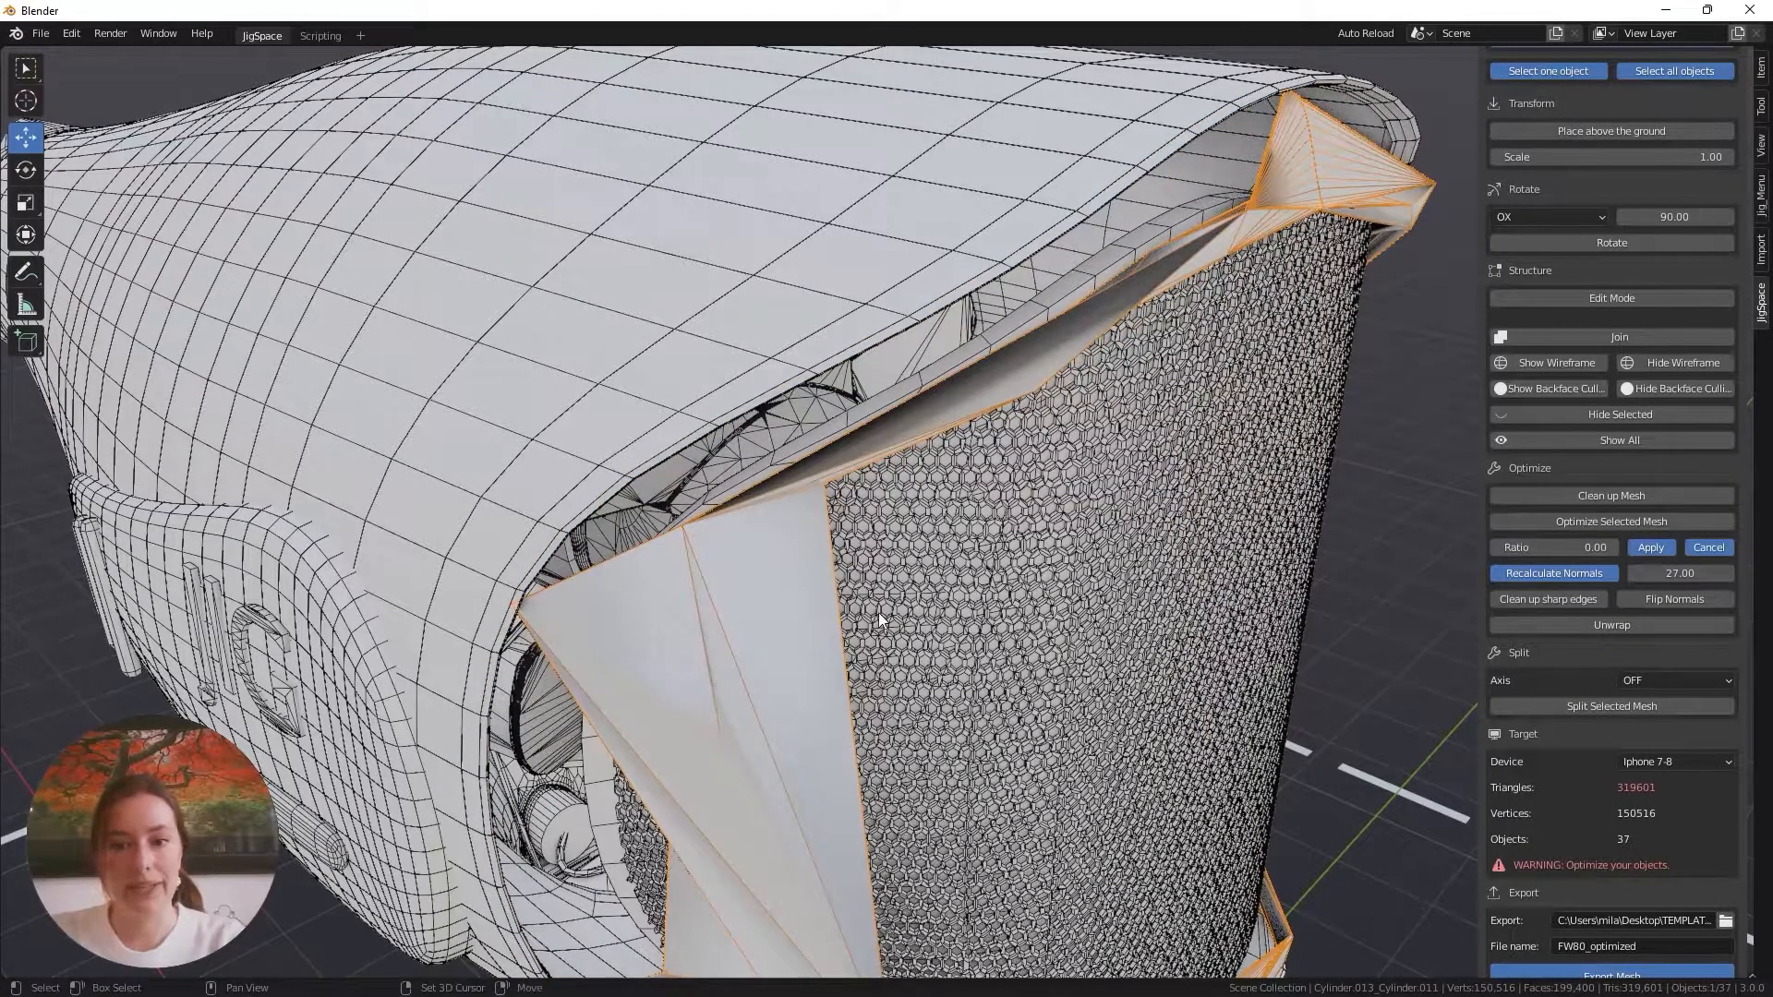
middle_drag(879, 613, 916, 573)
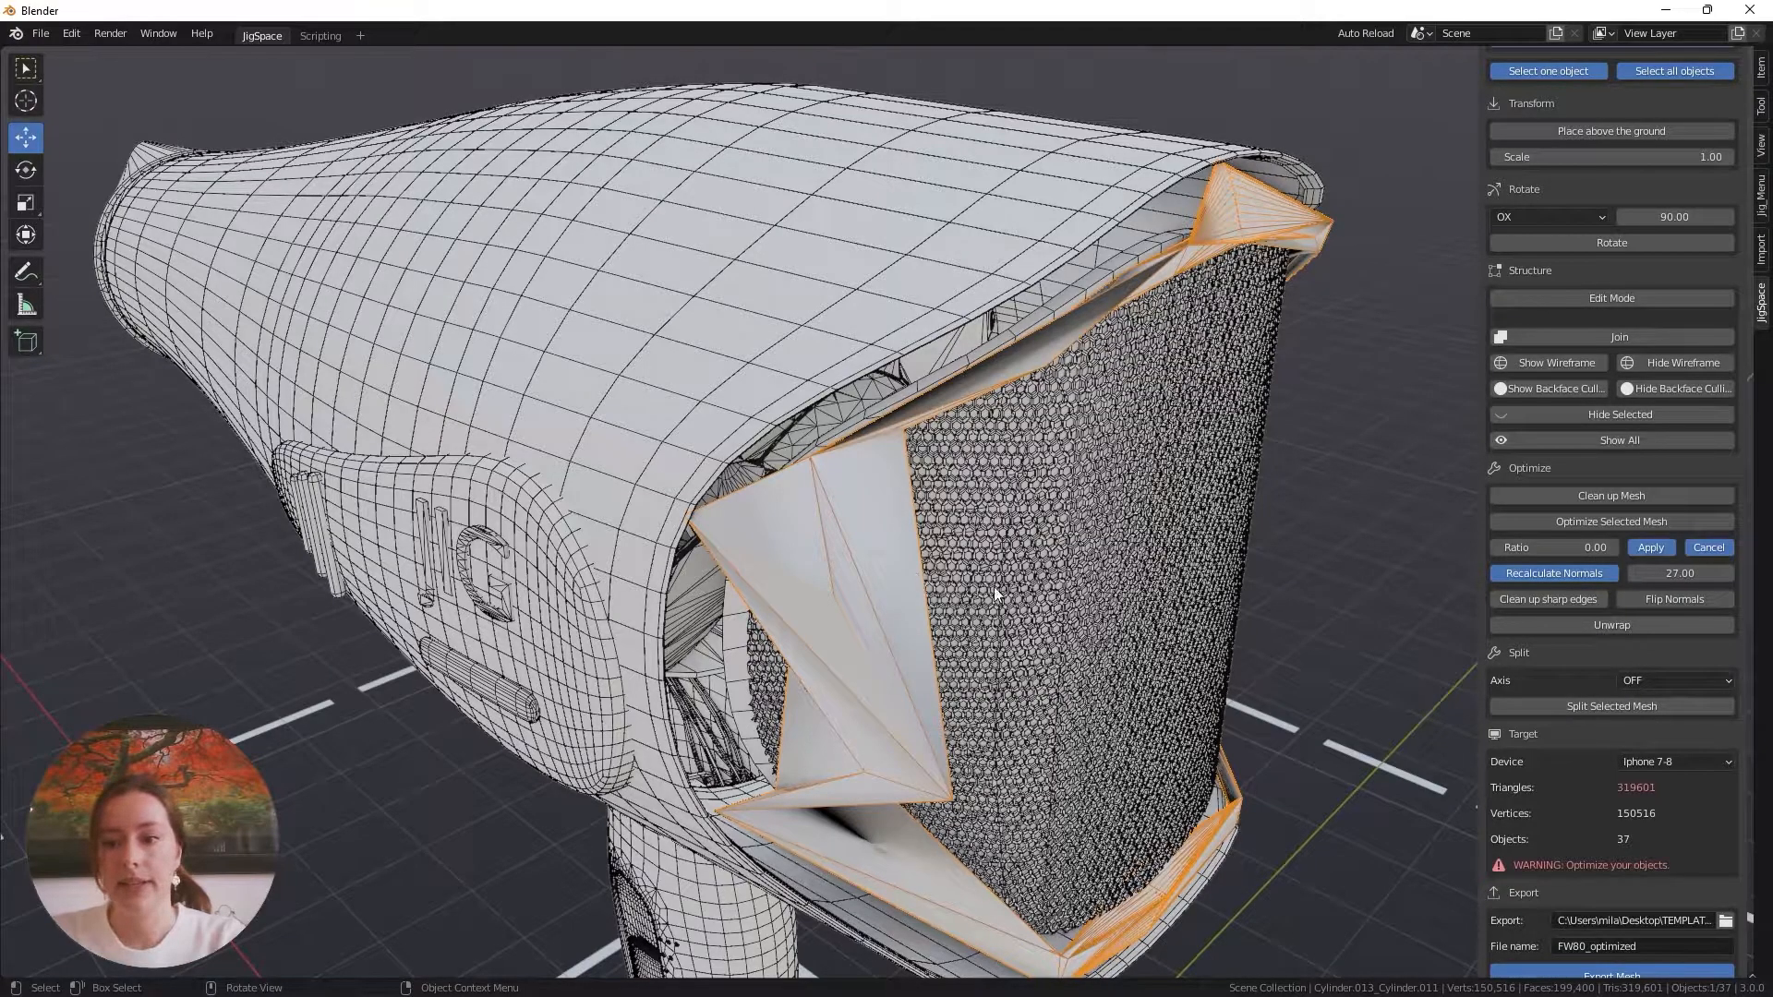
Set the rim's optimization ratio to 0.10 and check the reduced mesh from several angles
click(1528, 546)
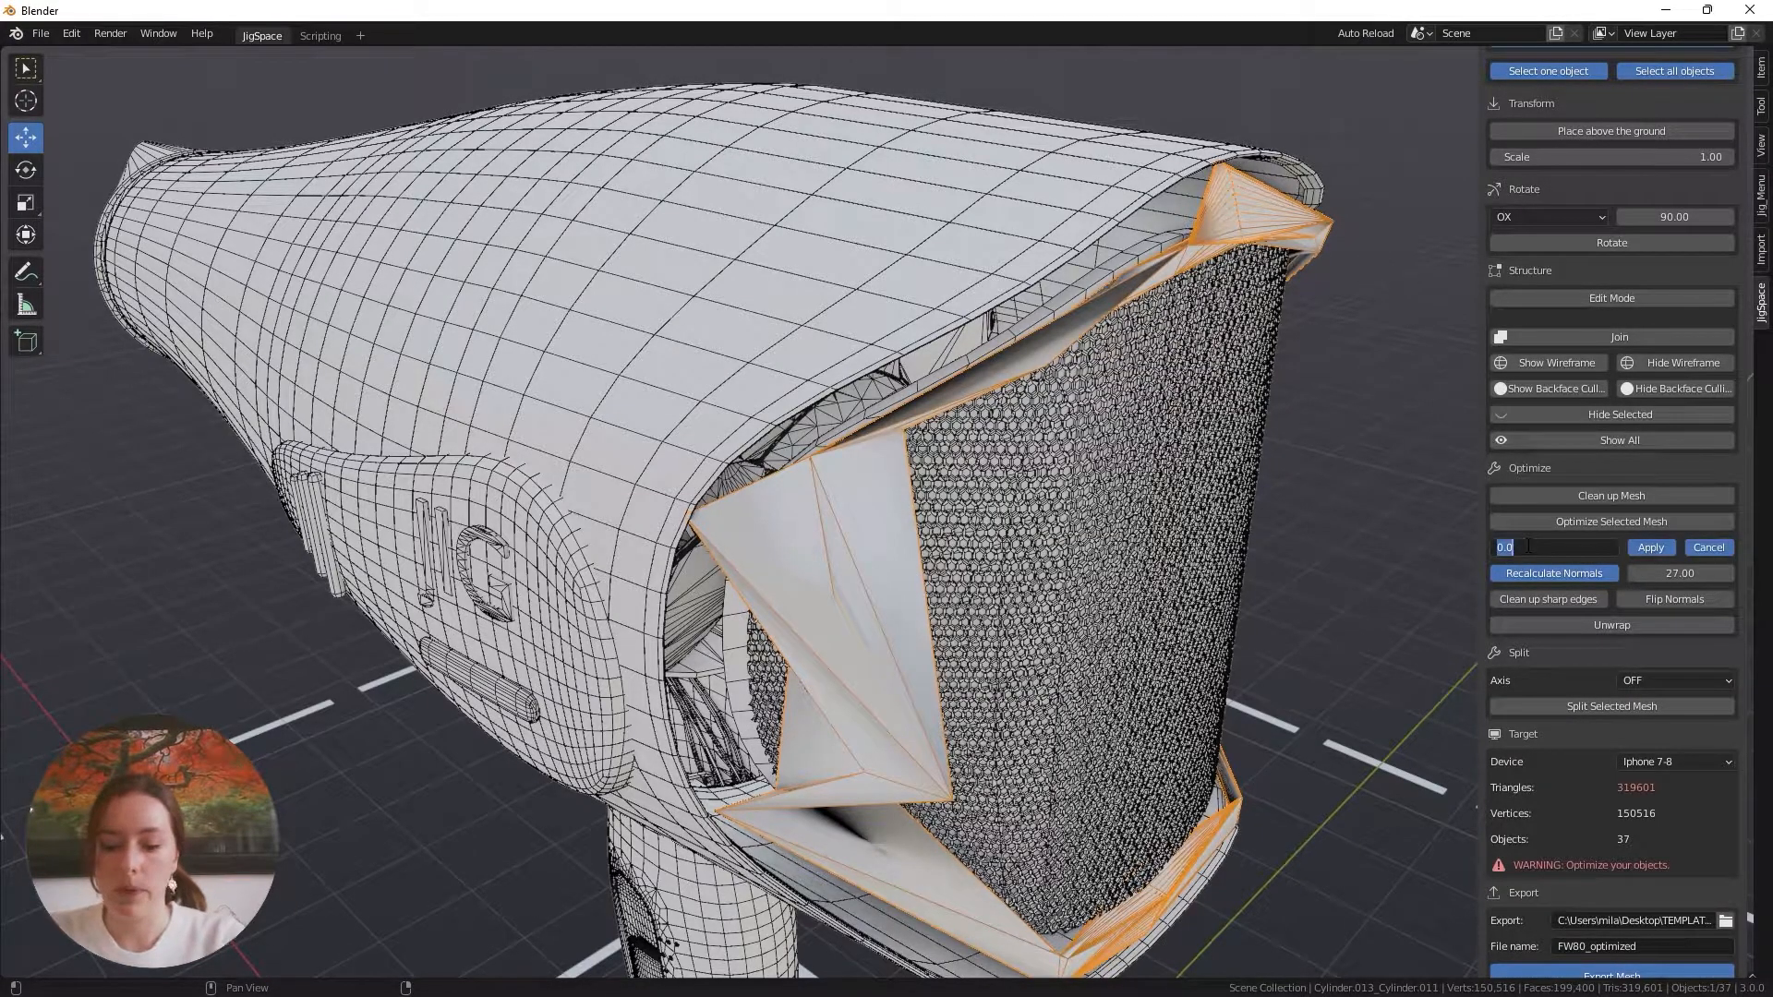
text(.1)
key(Return)
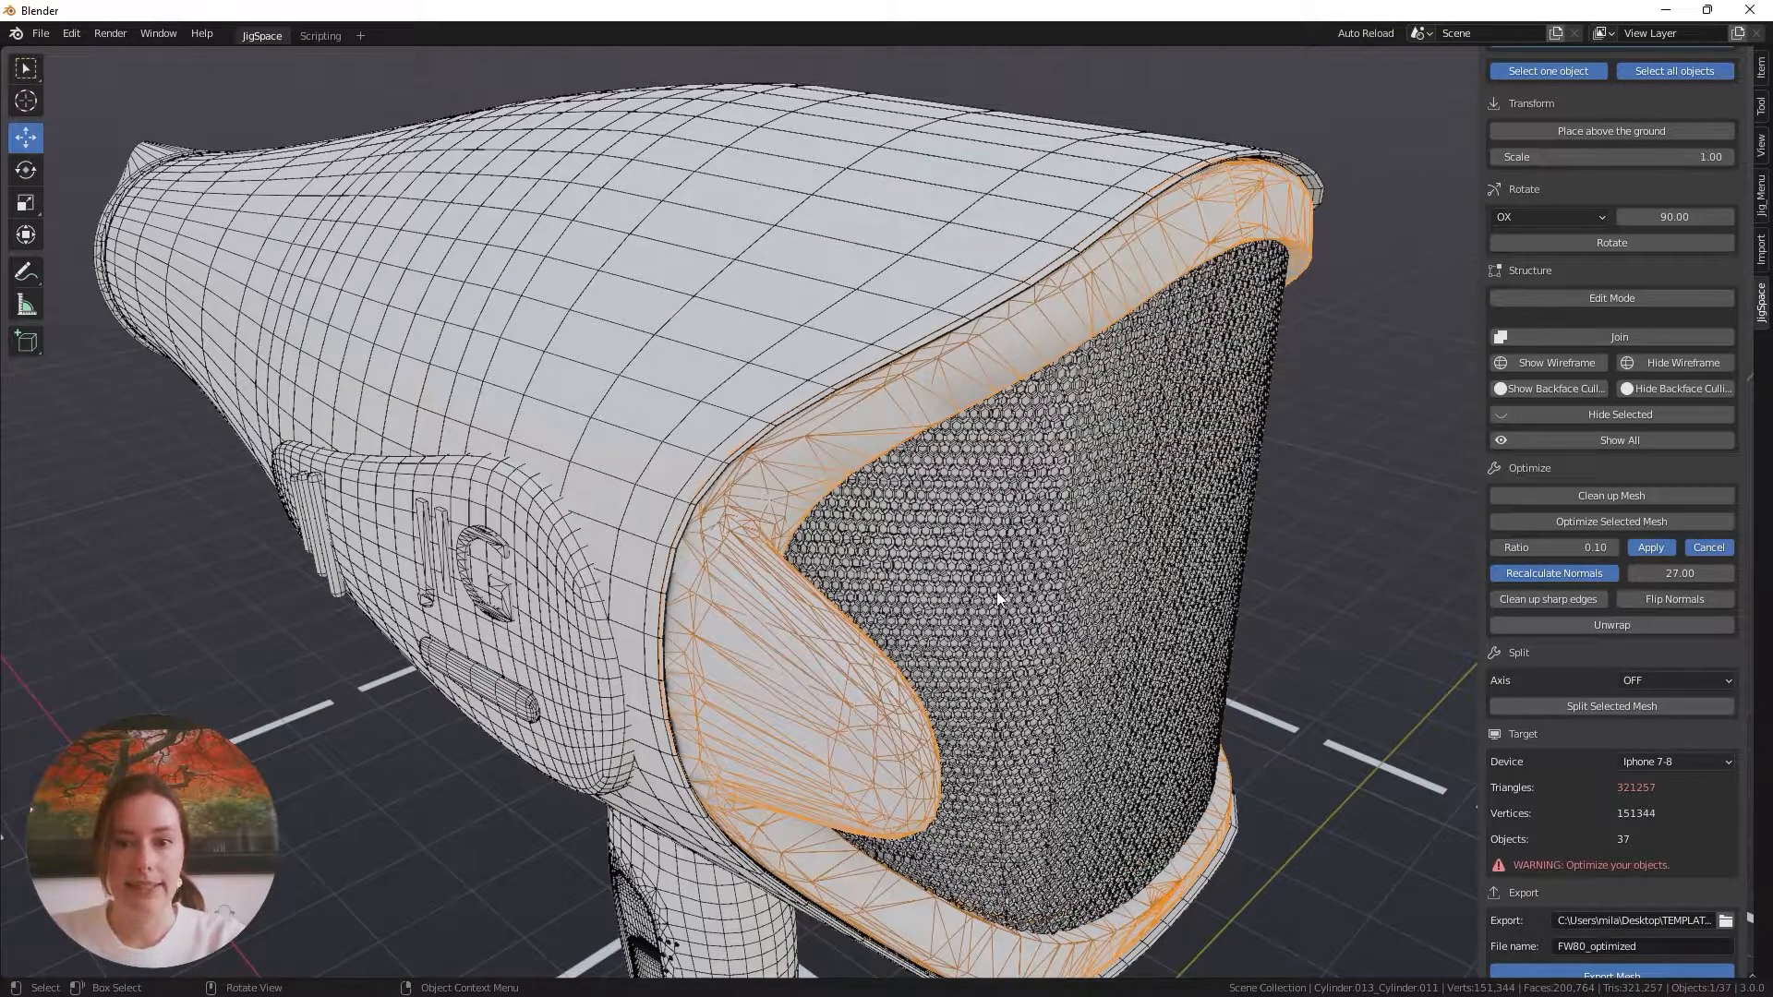
middle_drag(995, 591, 745, 508)
scroll(746, 508, up, 4)
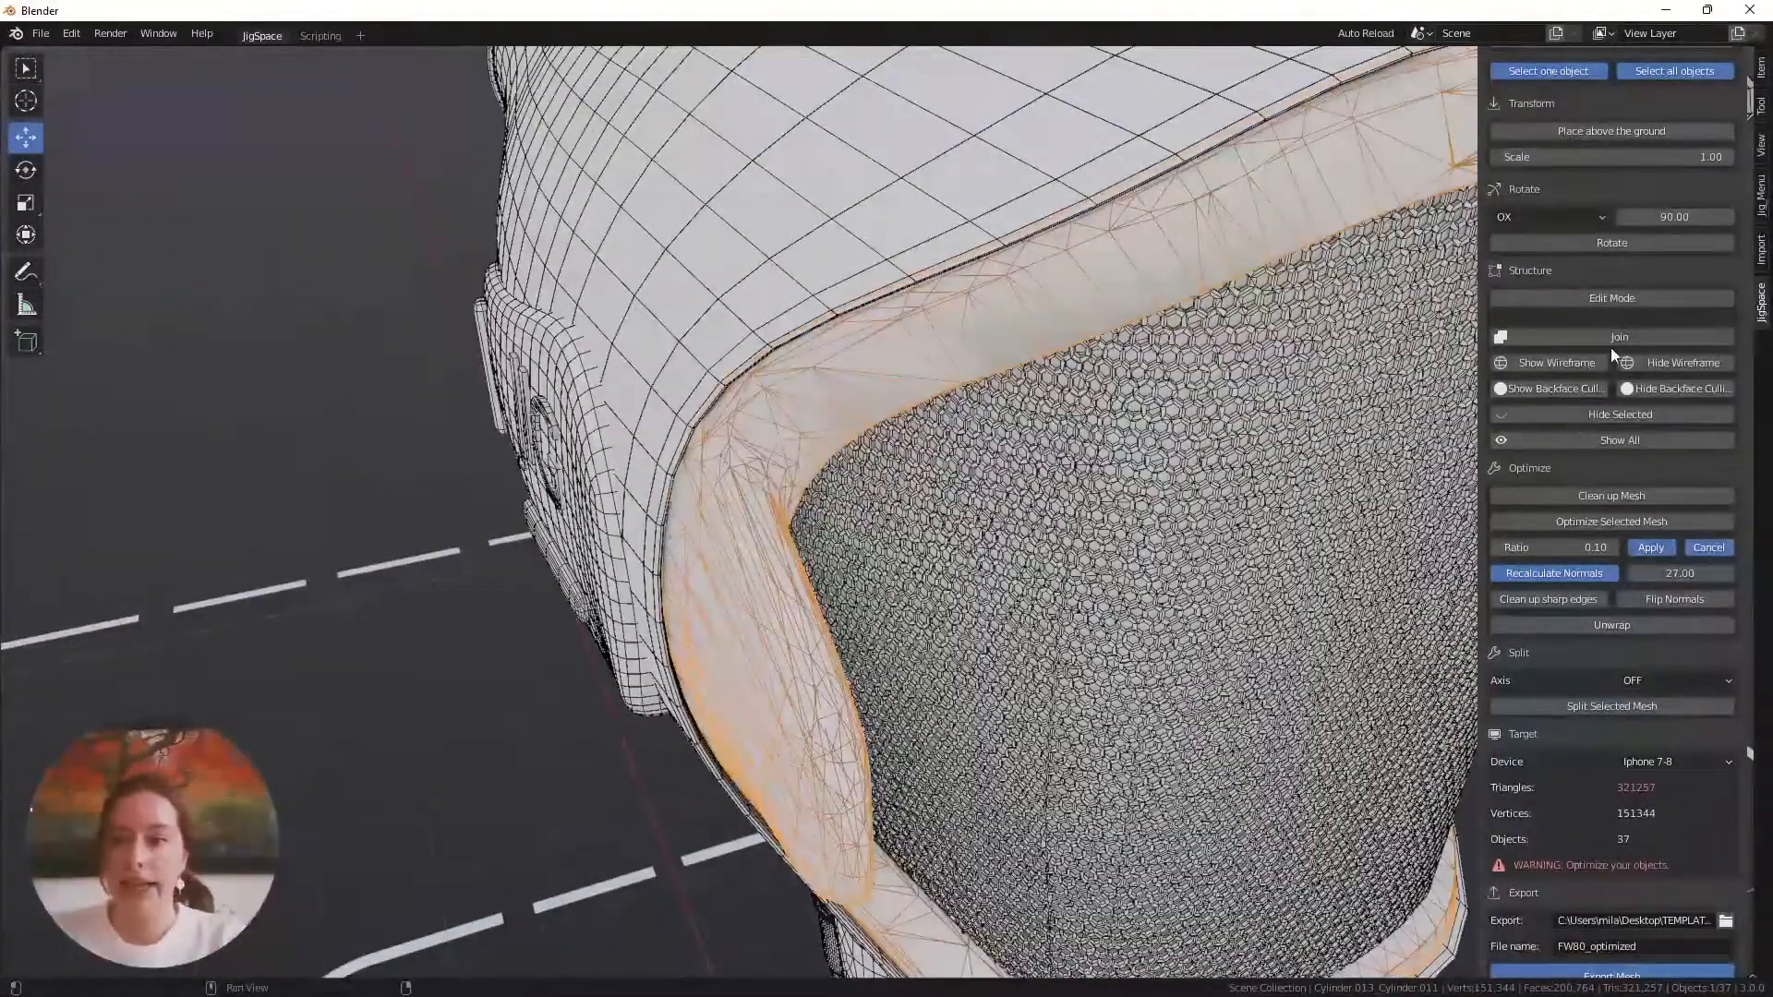
middle_drag(900, 446, 907, 642)
middle_drag(881, 645, 859, 641)
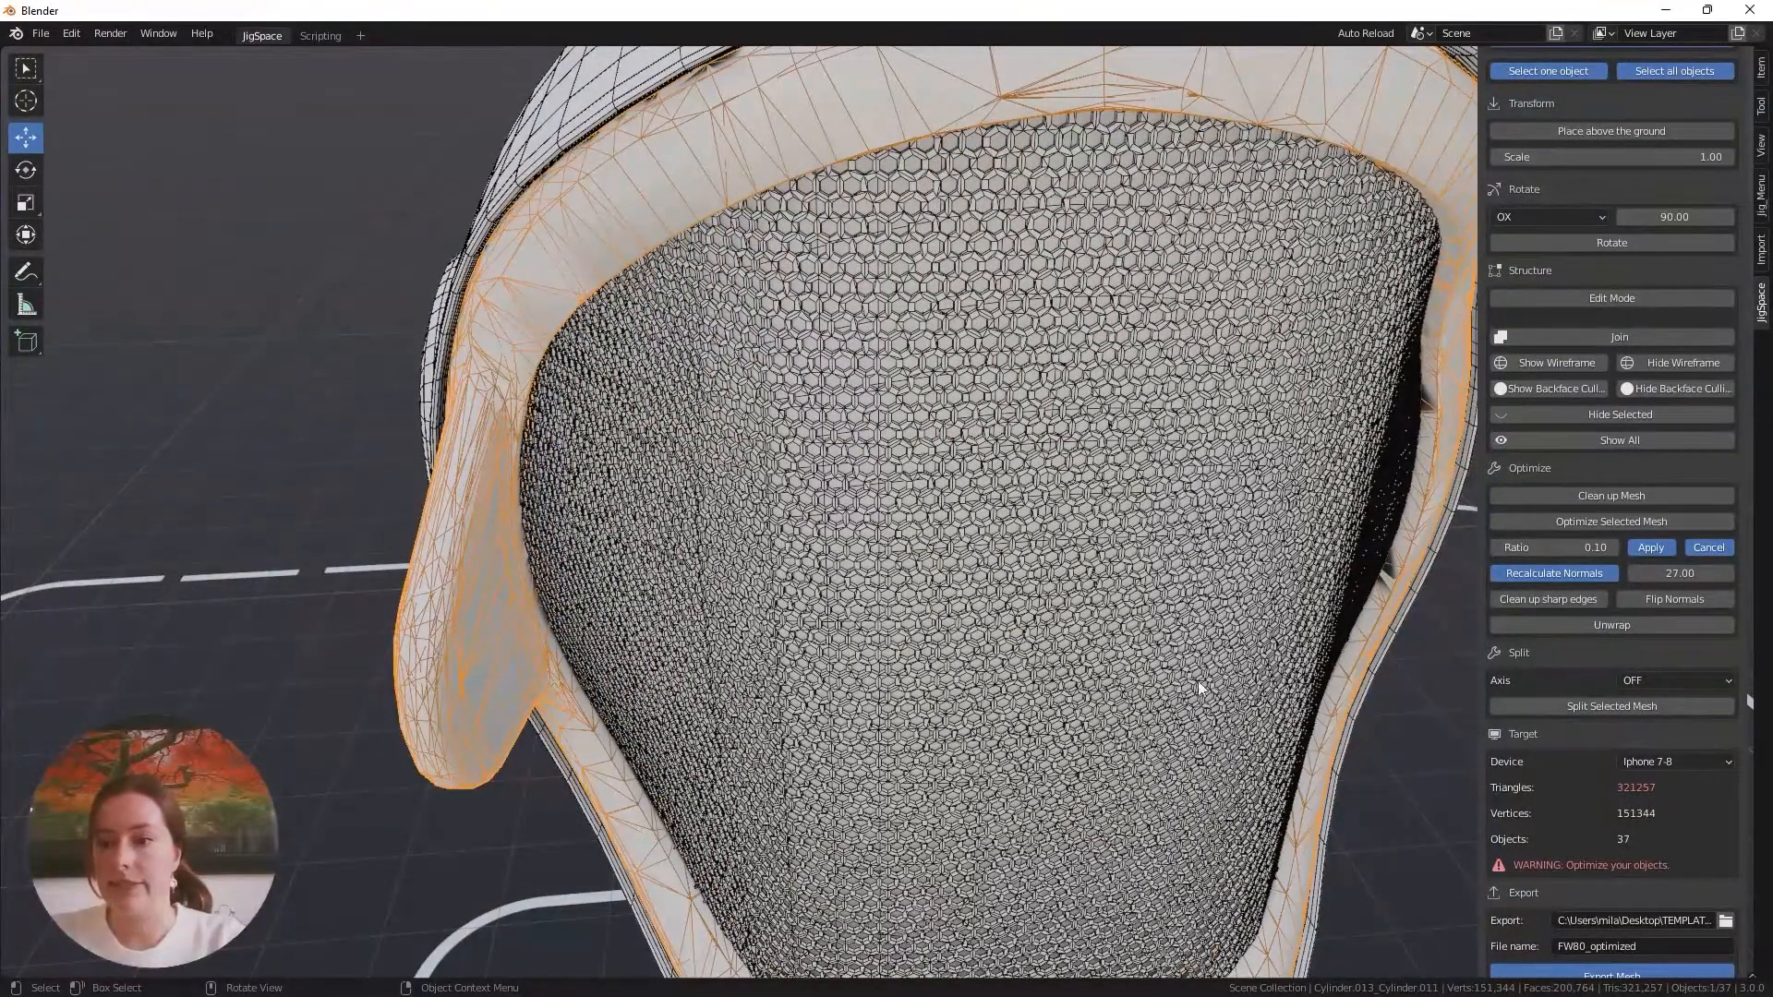
Hide the wireframe of the rim around the grille and recalculate its normals
click(1647, 362)
middle_drag(941, 794, 736, 673)
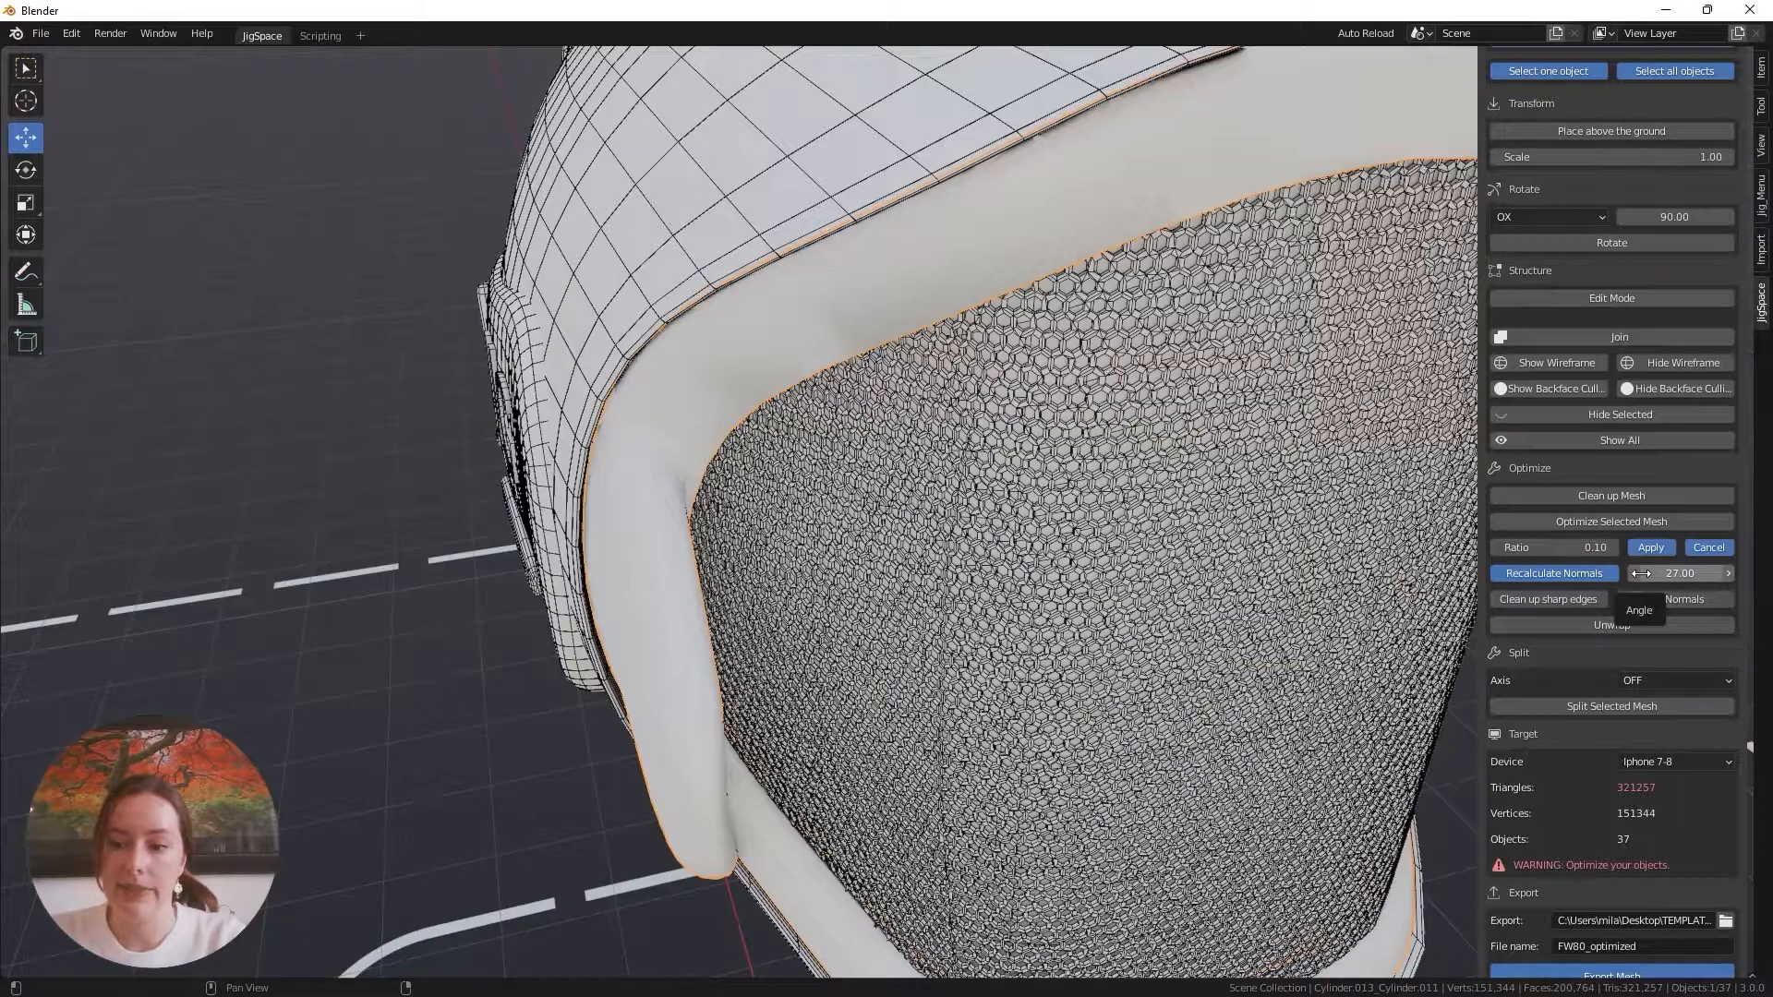
click(1592, 573)
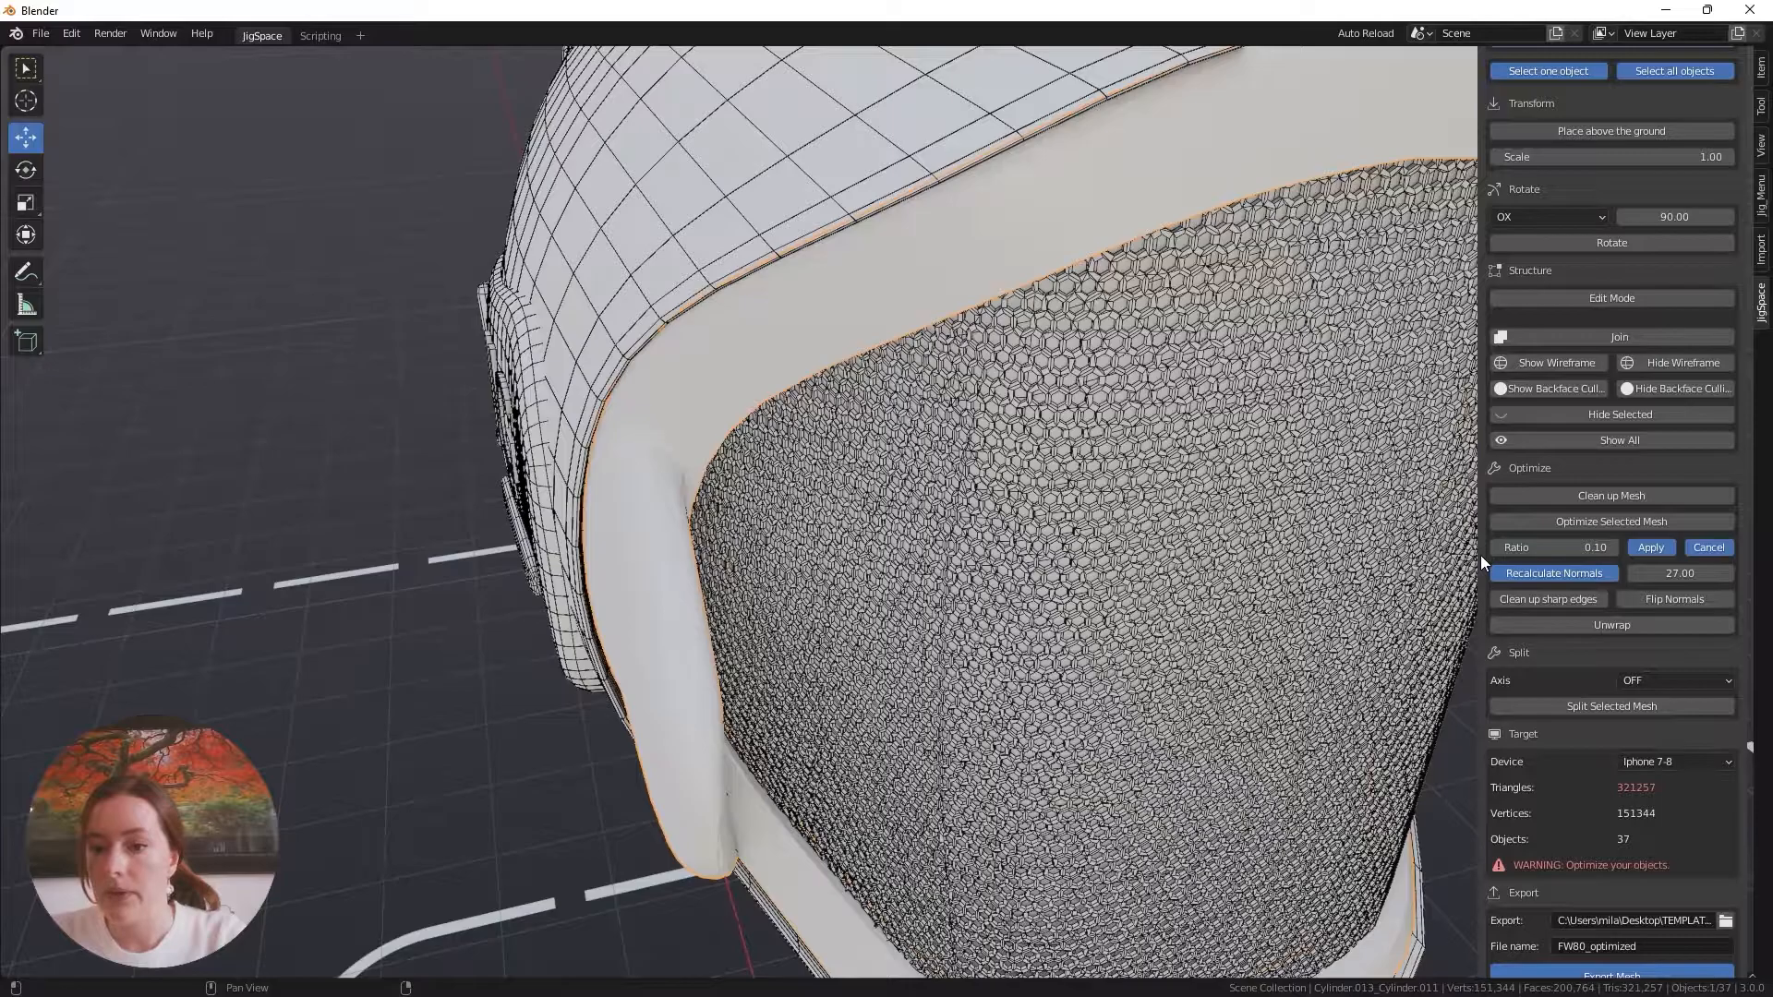
Inspect the shading of the rim and its rounded bulge for surface artifacts
middle_drag(646, 569, 647, 569)
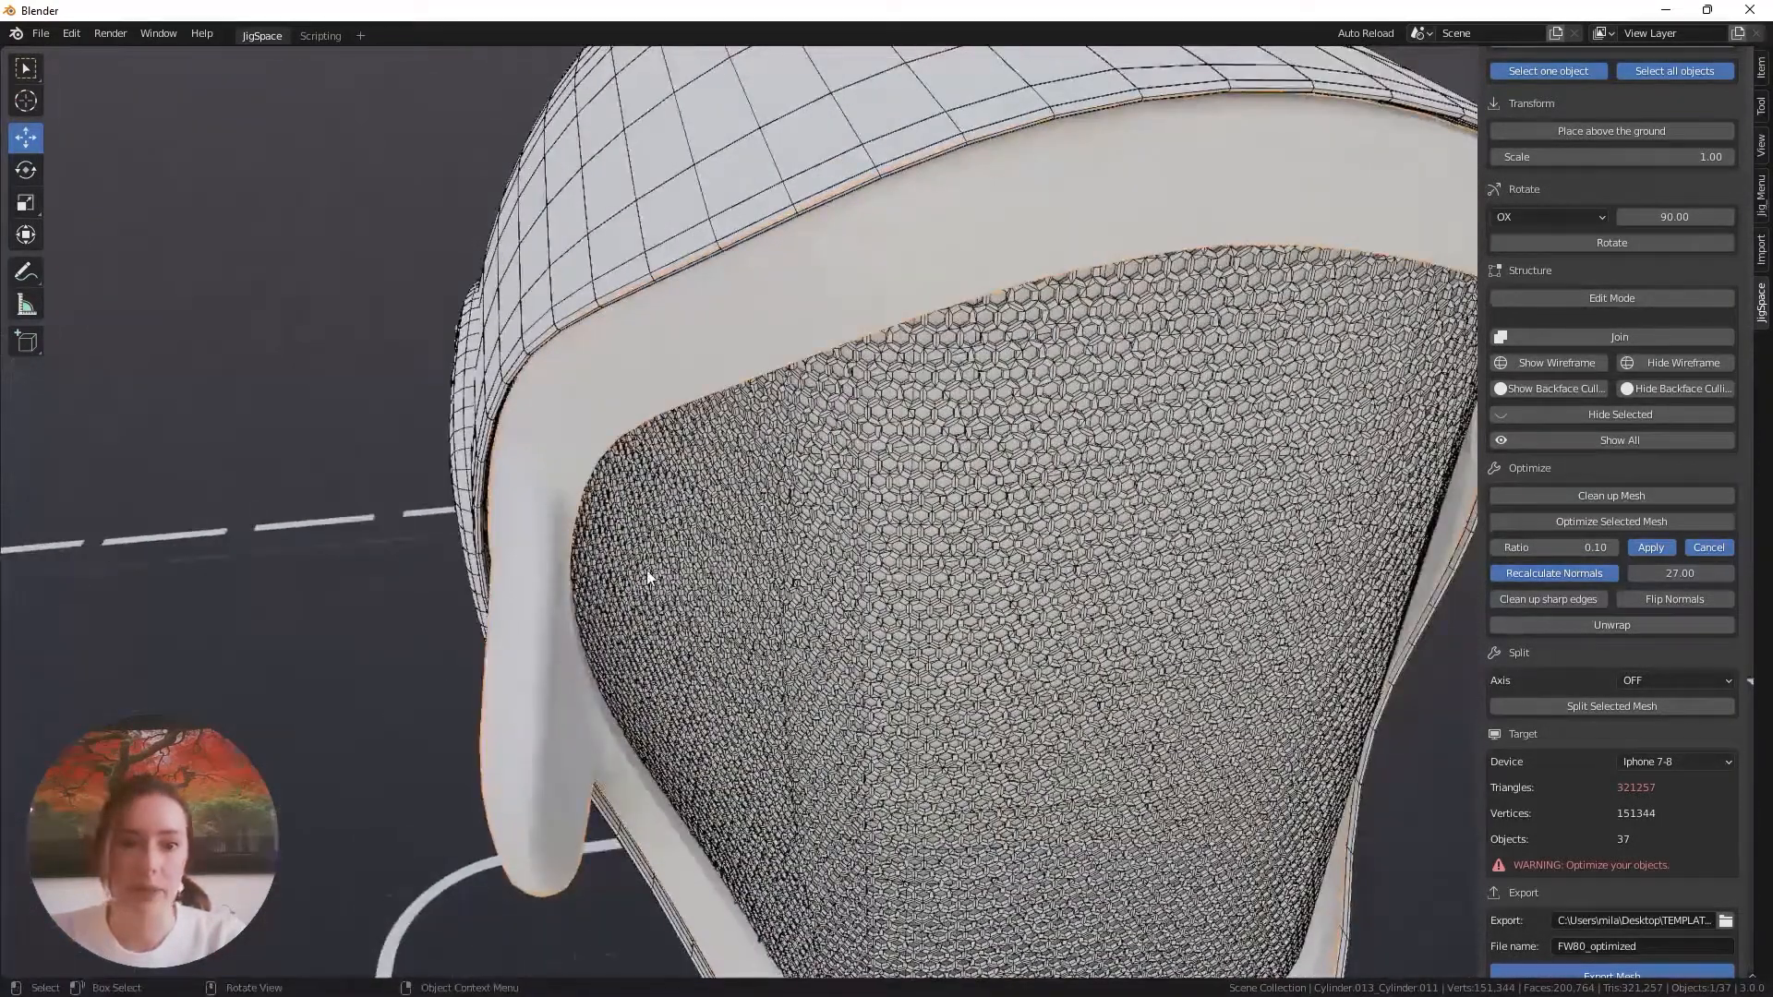
middle_drag(585, 669, 1115, 617)
scroll(524, 783, up, 2)
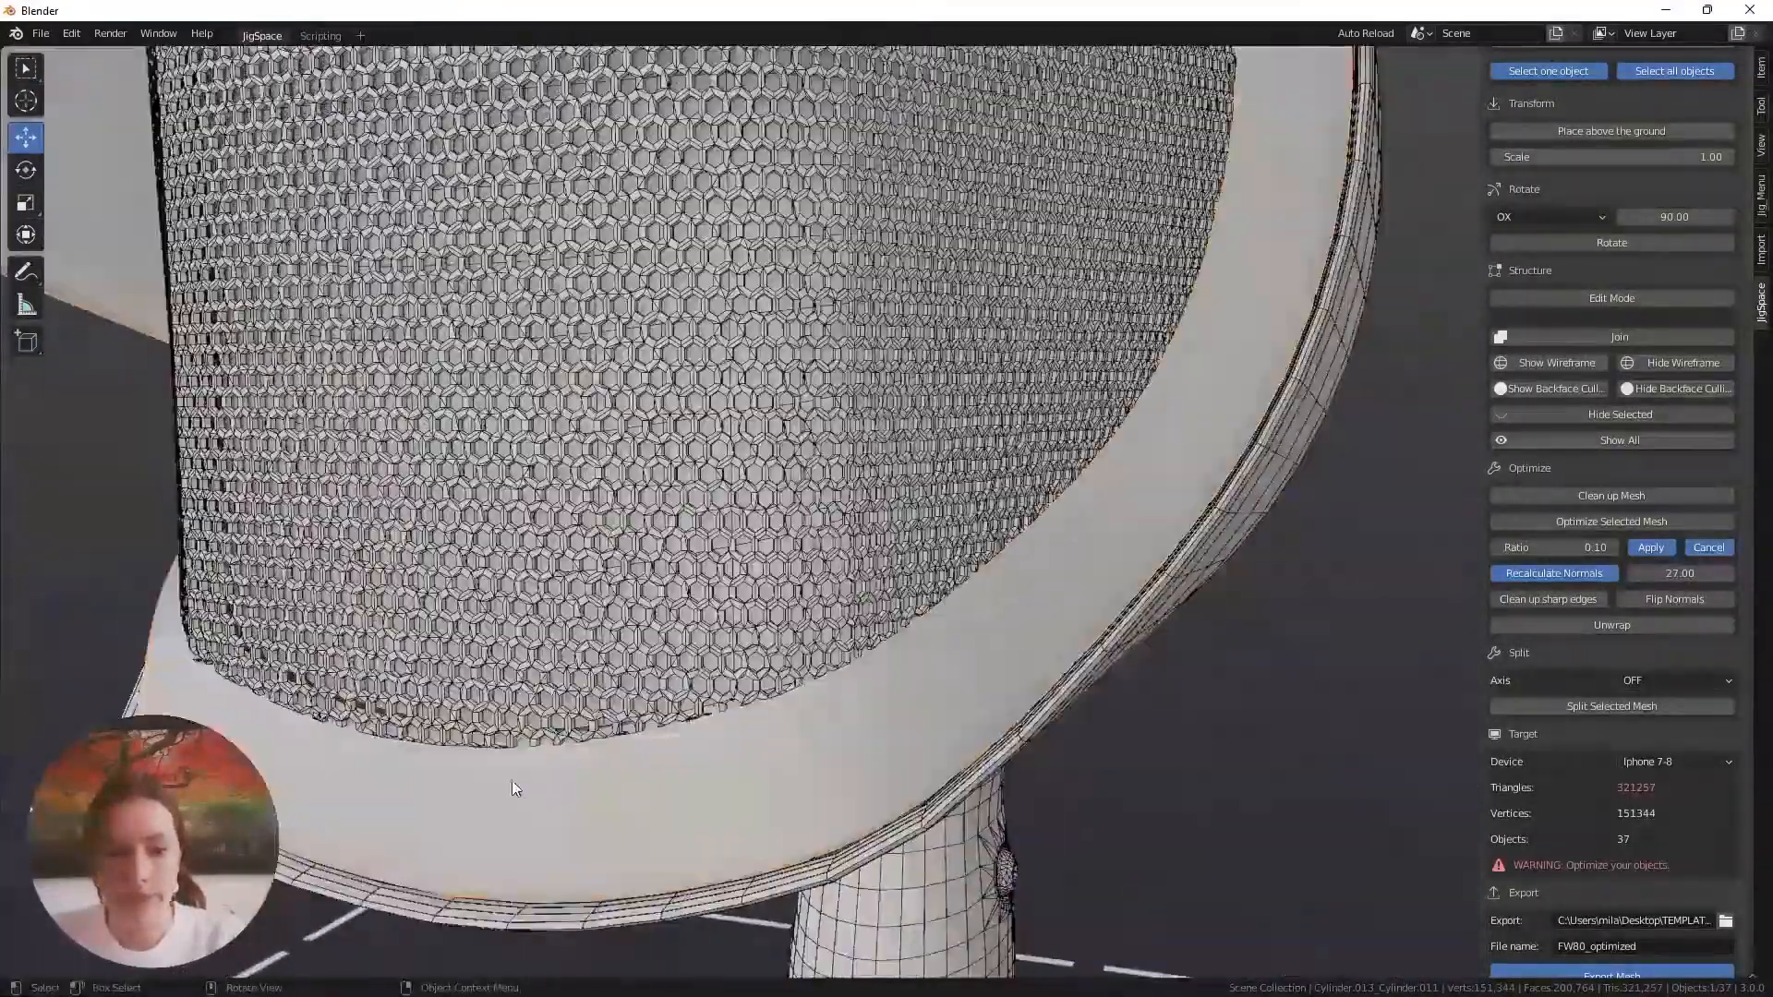
middle_drag(512, 779, 563, 791)
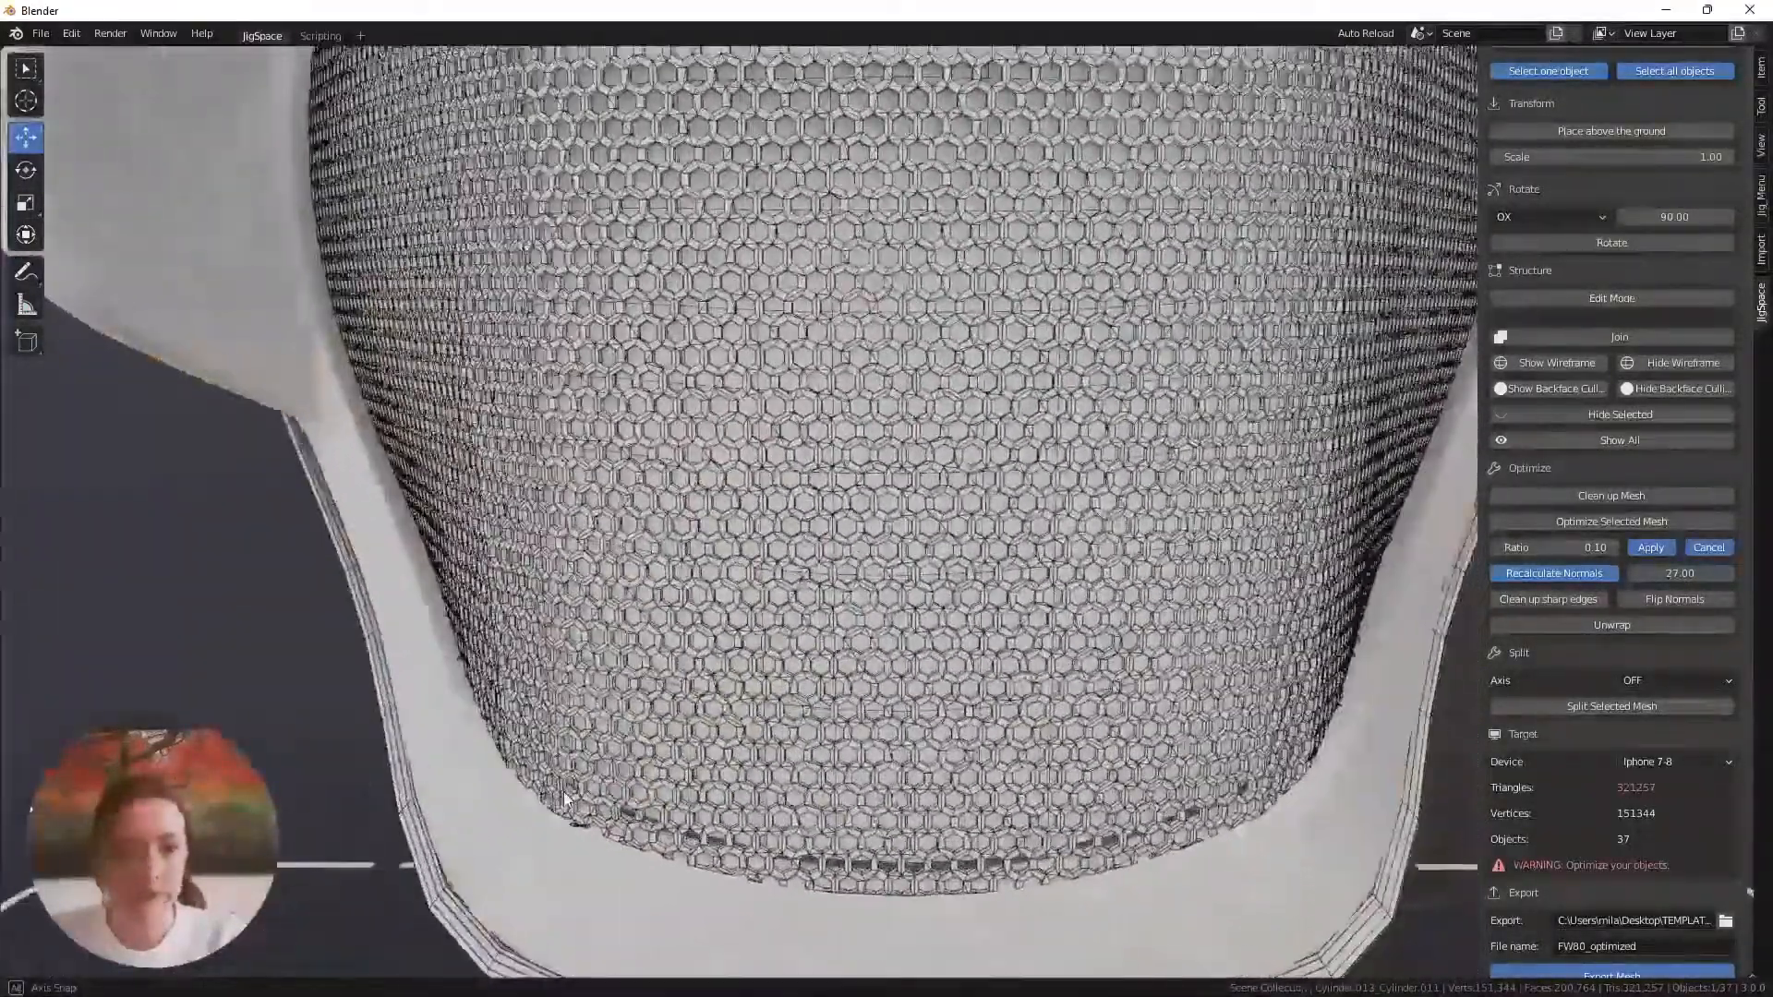
middle_drag(523, 570, 755, 590)
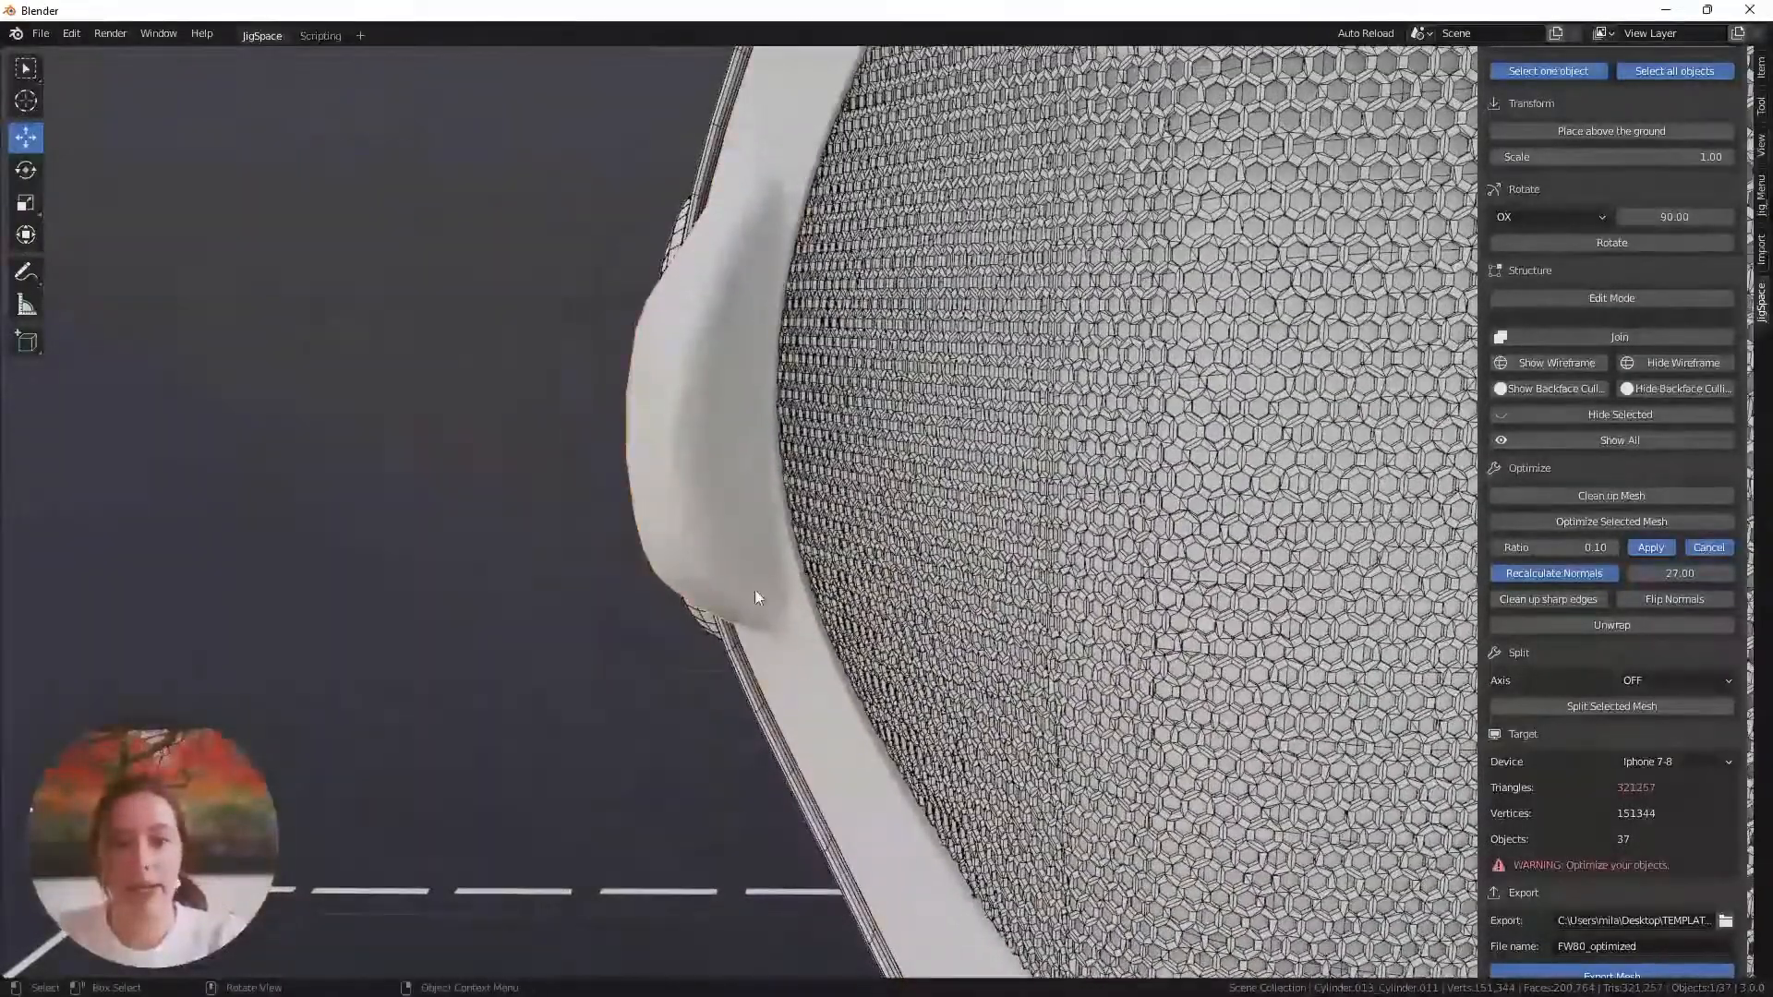
scroll(694, 446, up, 2)
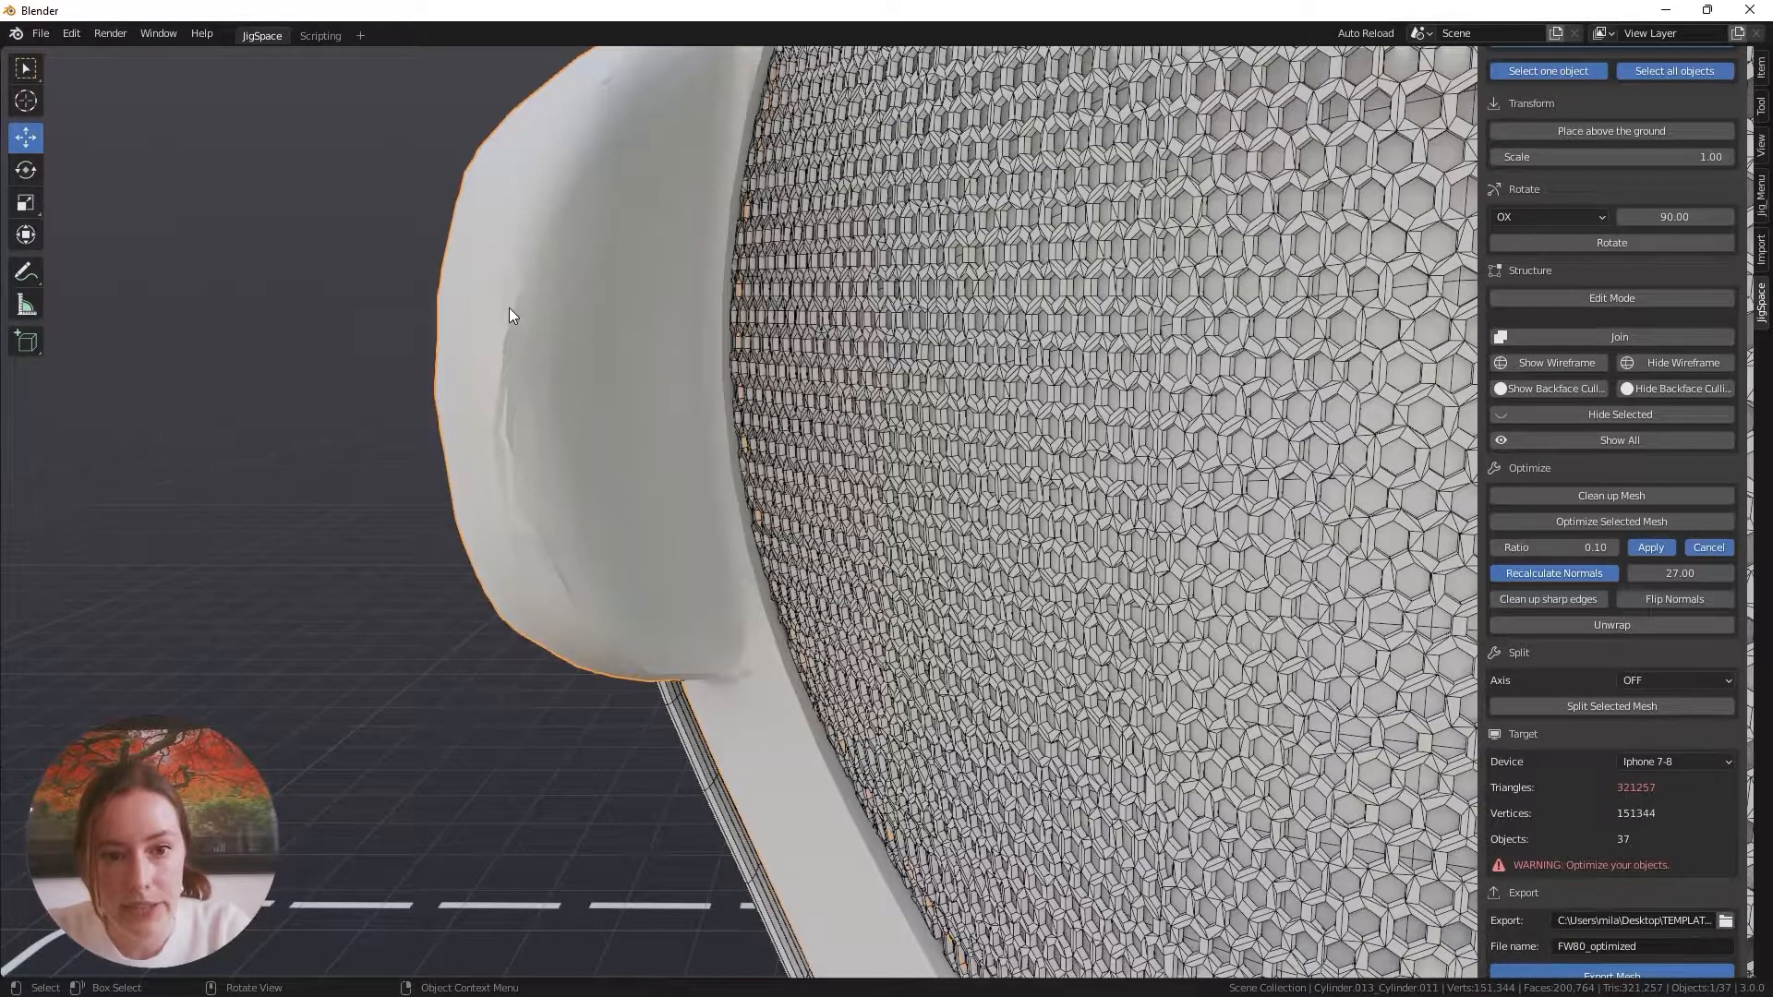
middle_drag(739, 683, 664, 233)
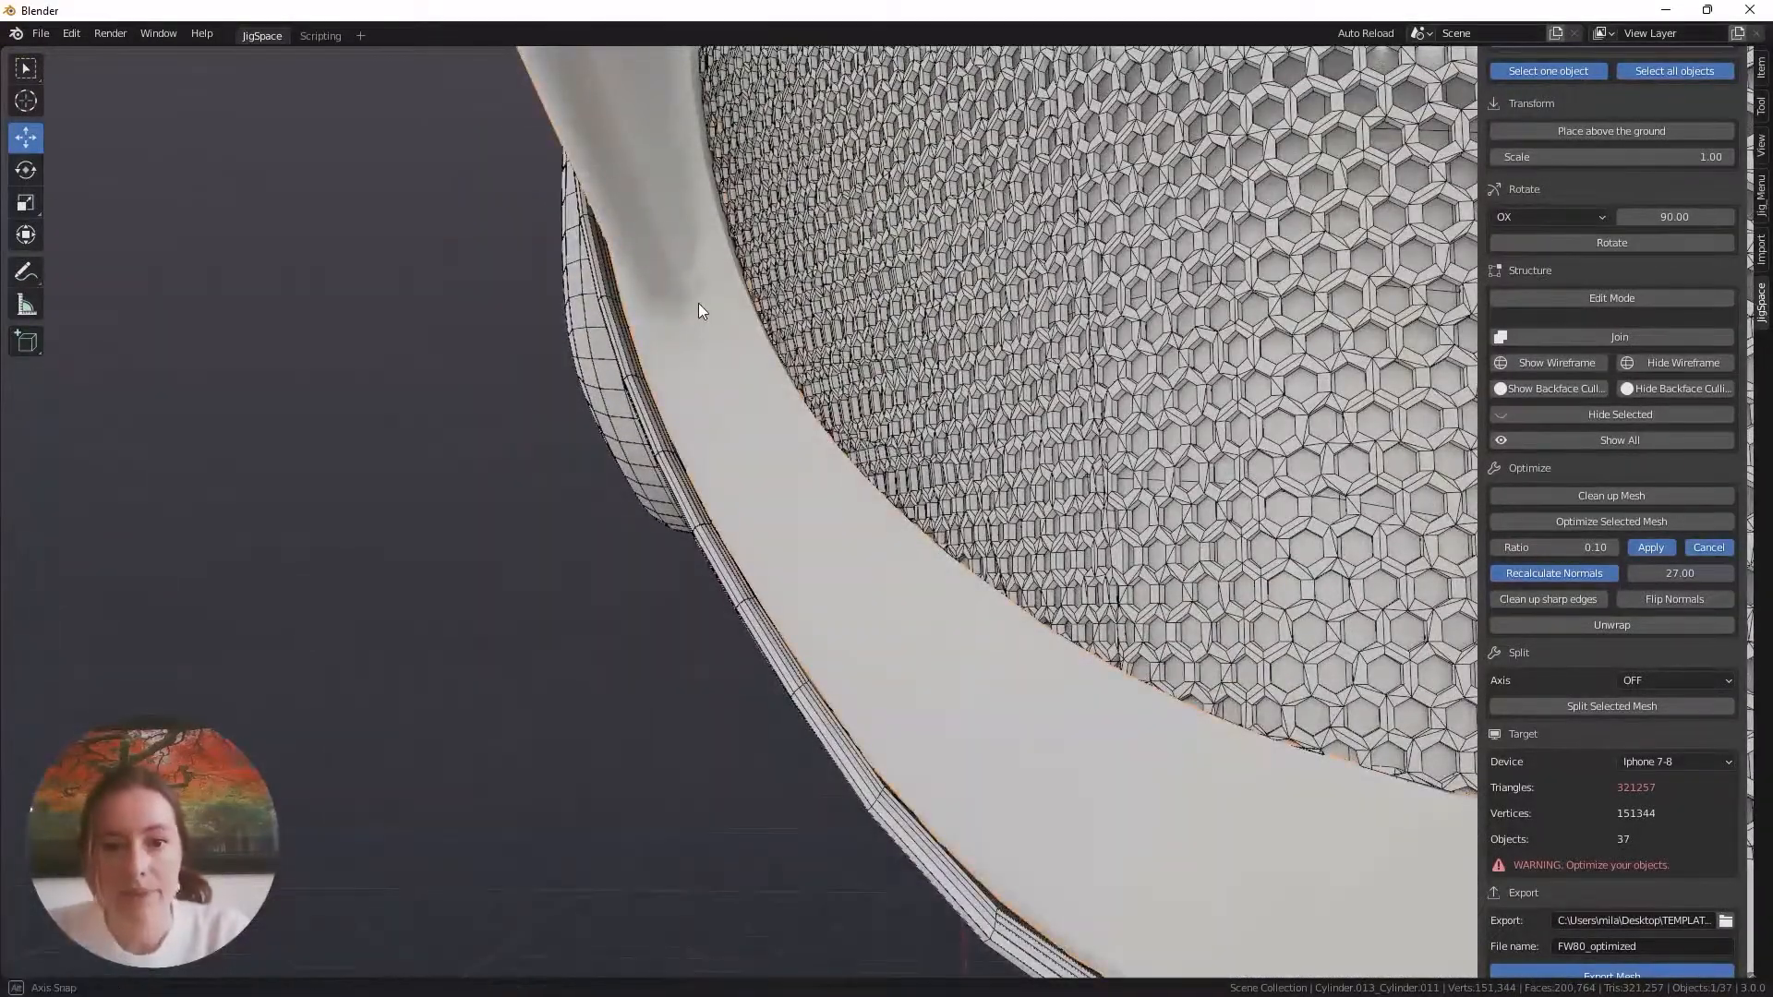
middle_drag(698, 303, 674, 401)
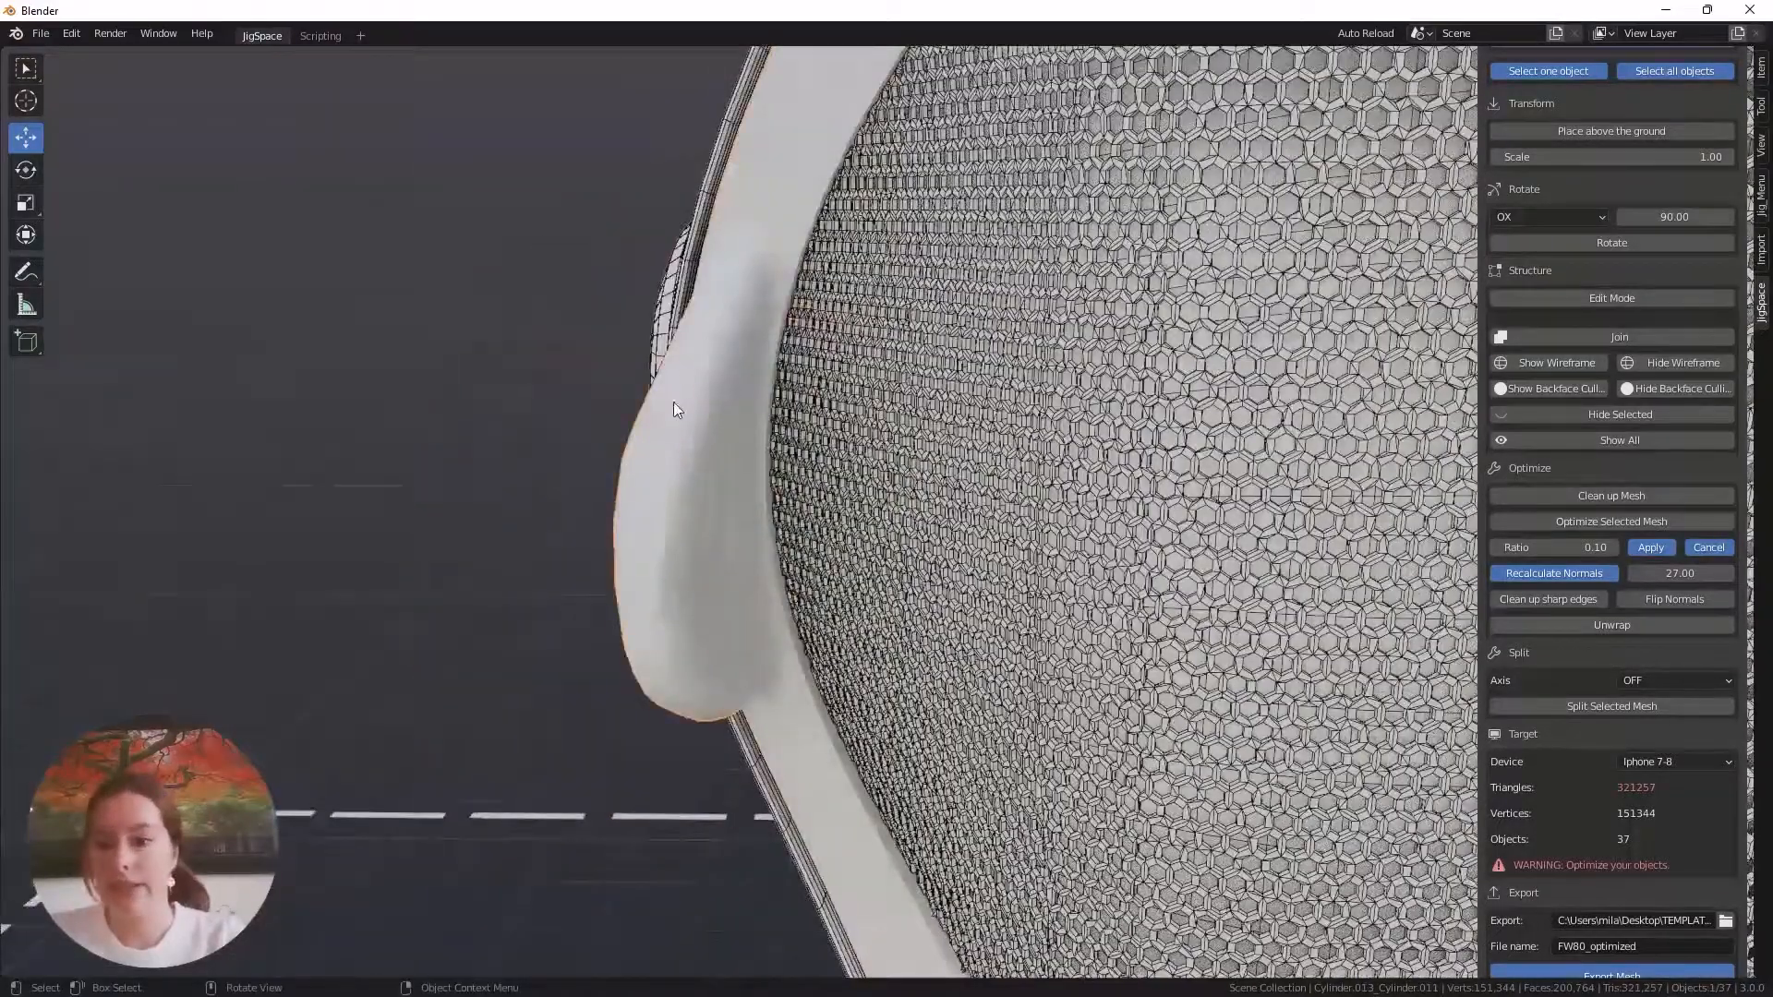
Try an optimization ratio of 0.20 on the rim and check the bulge's surface up close
click(1551, 545)
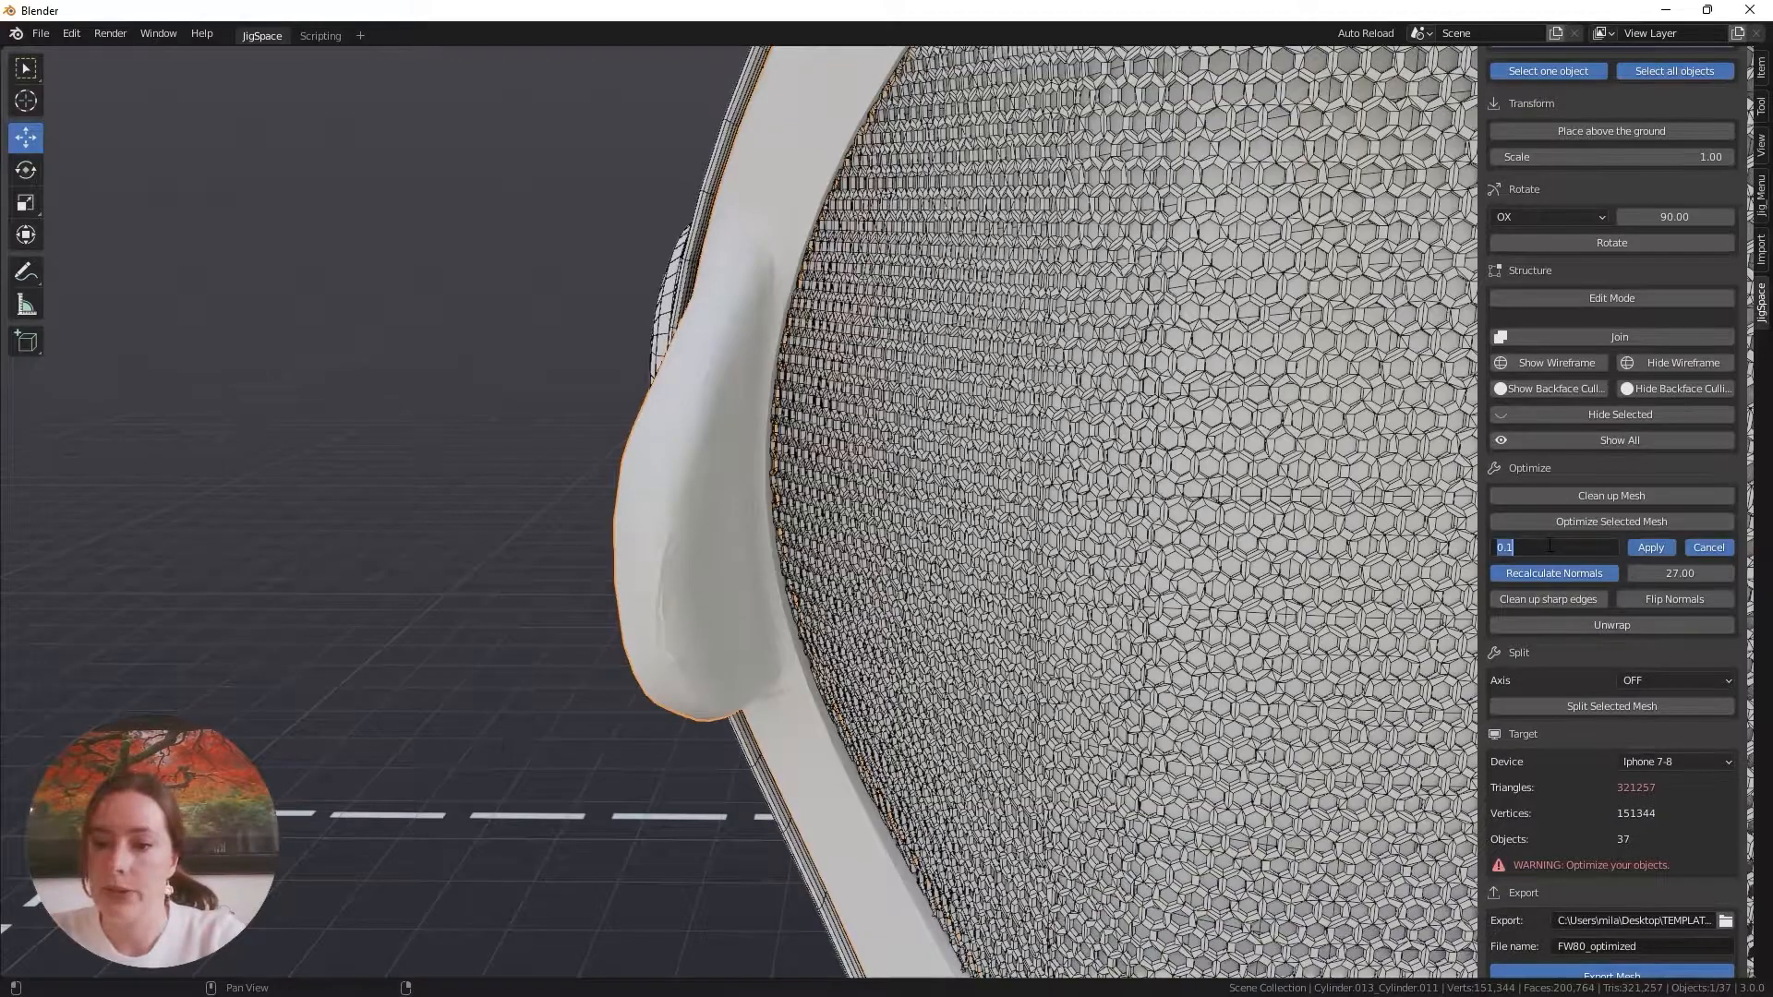
text(0.2)
key(Return)
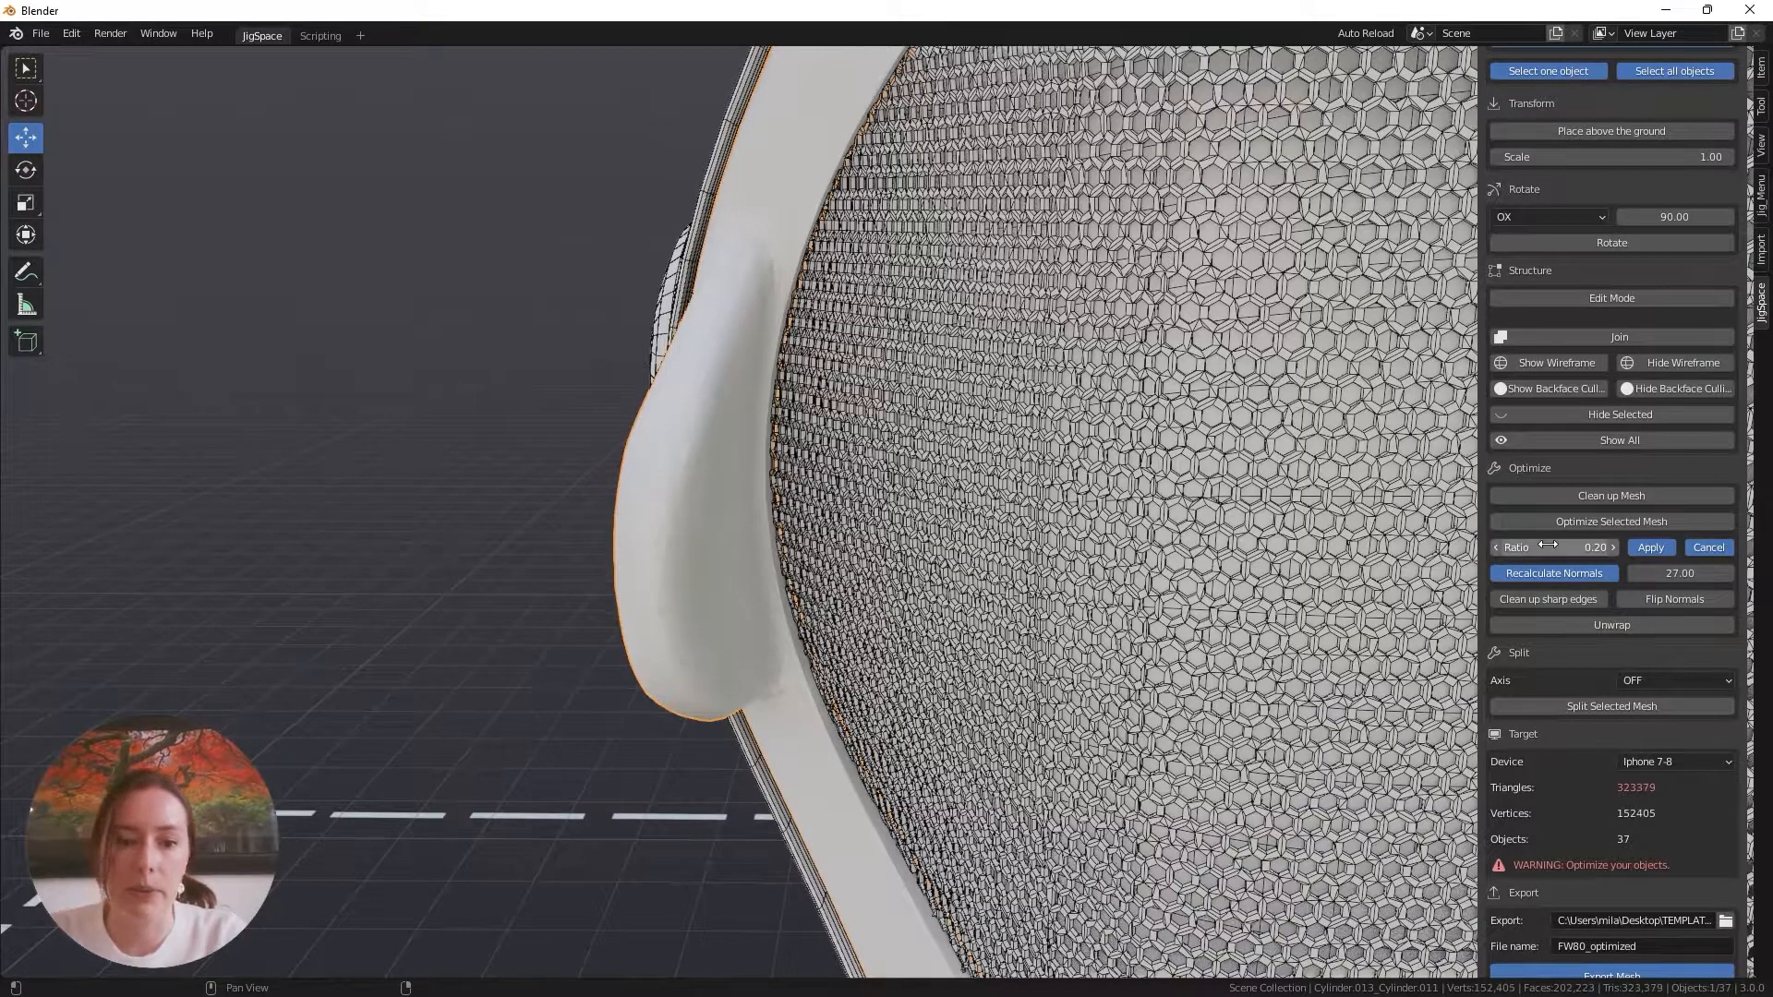
middle_drag(547, 681, 626, 644)
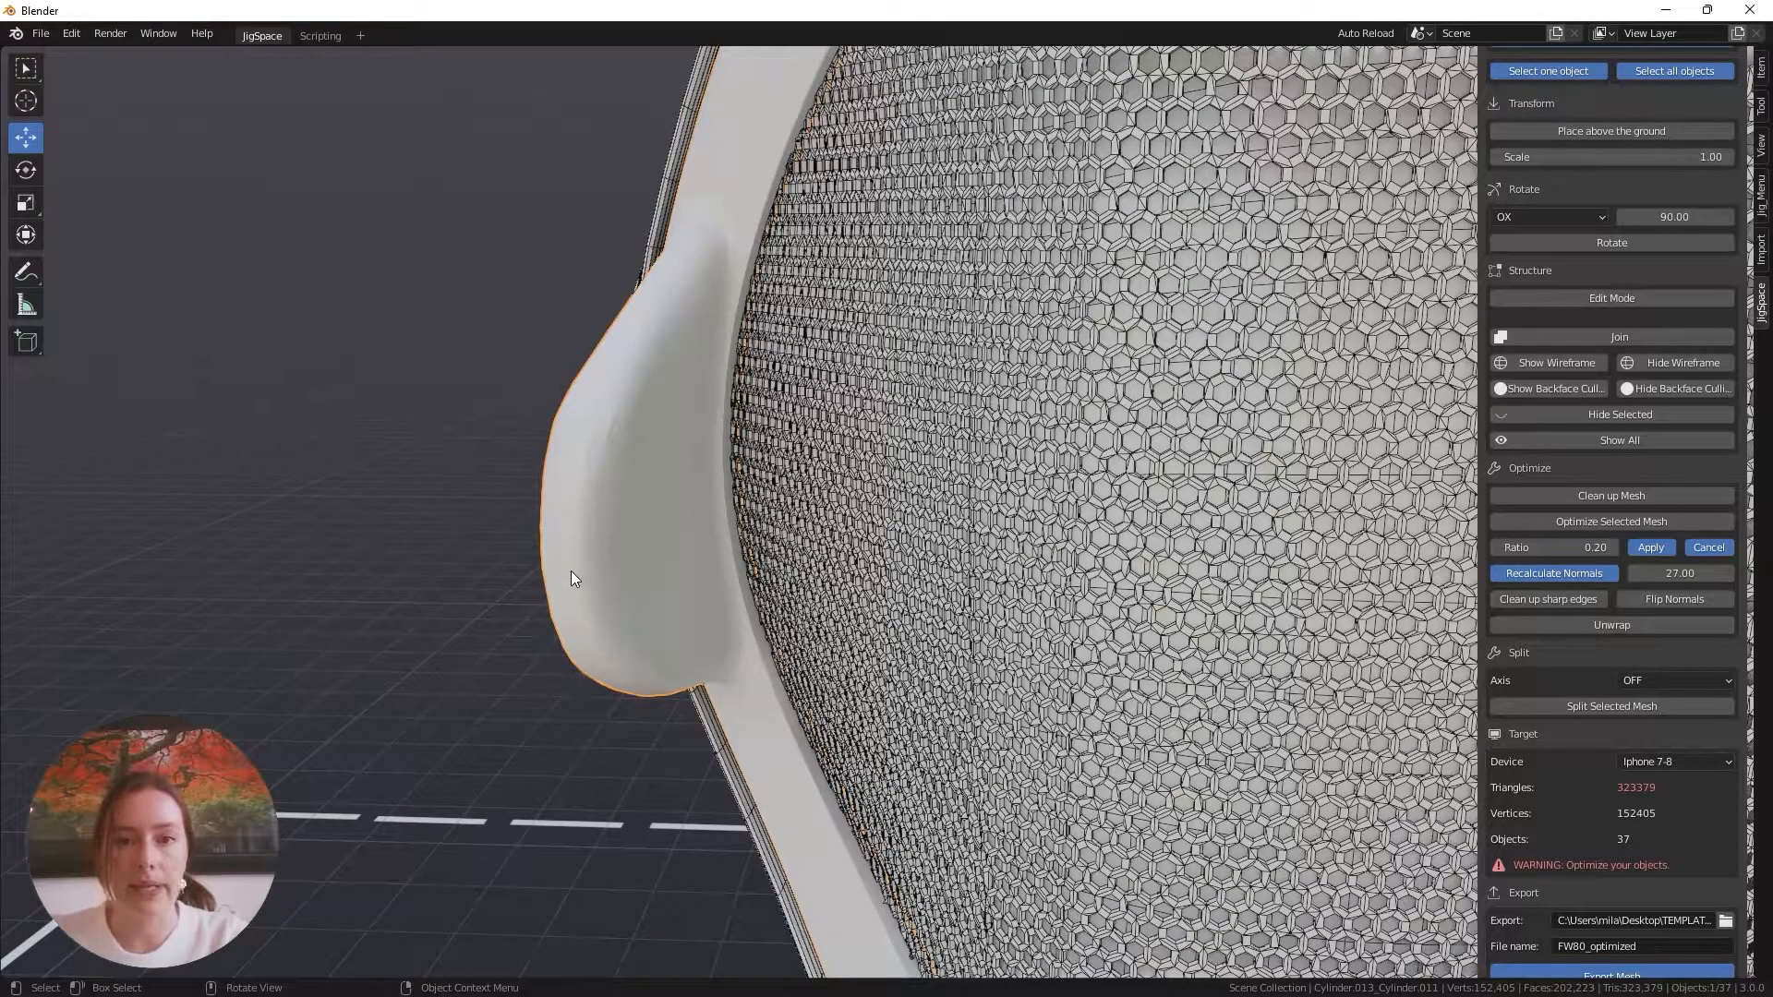
scroll(572, 578, up, 3)
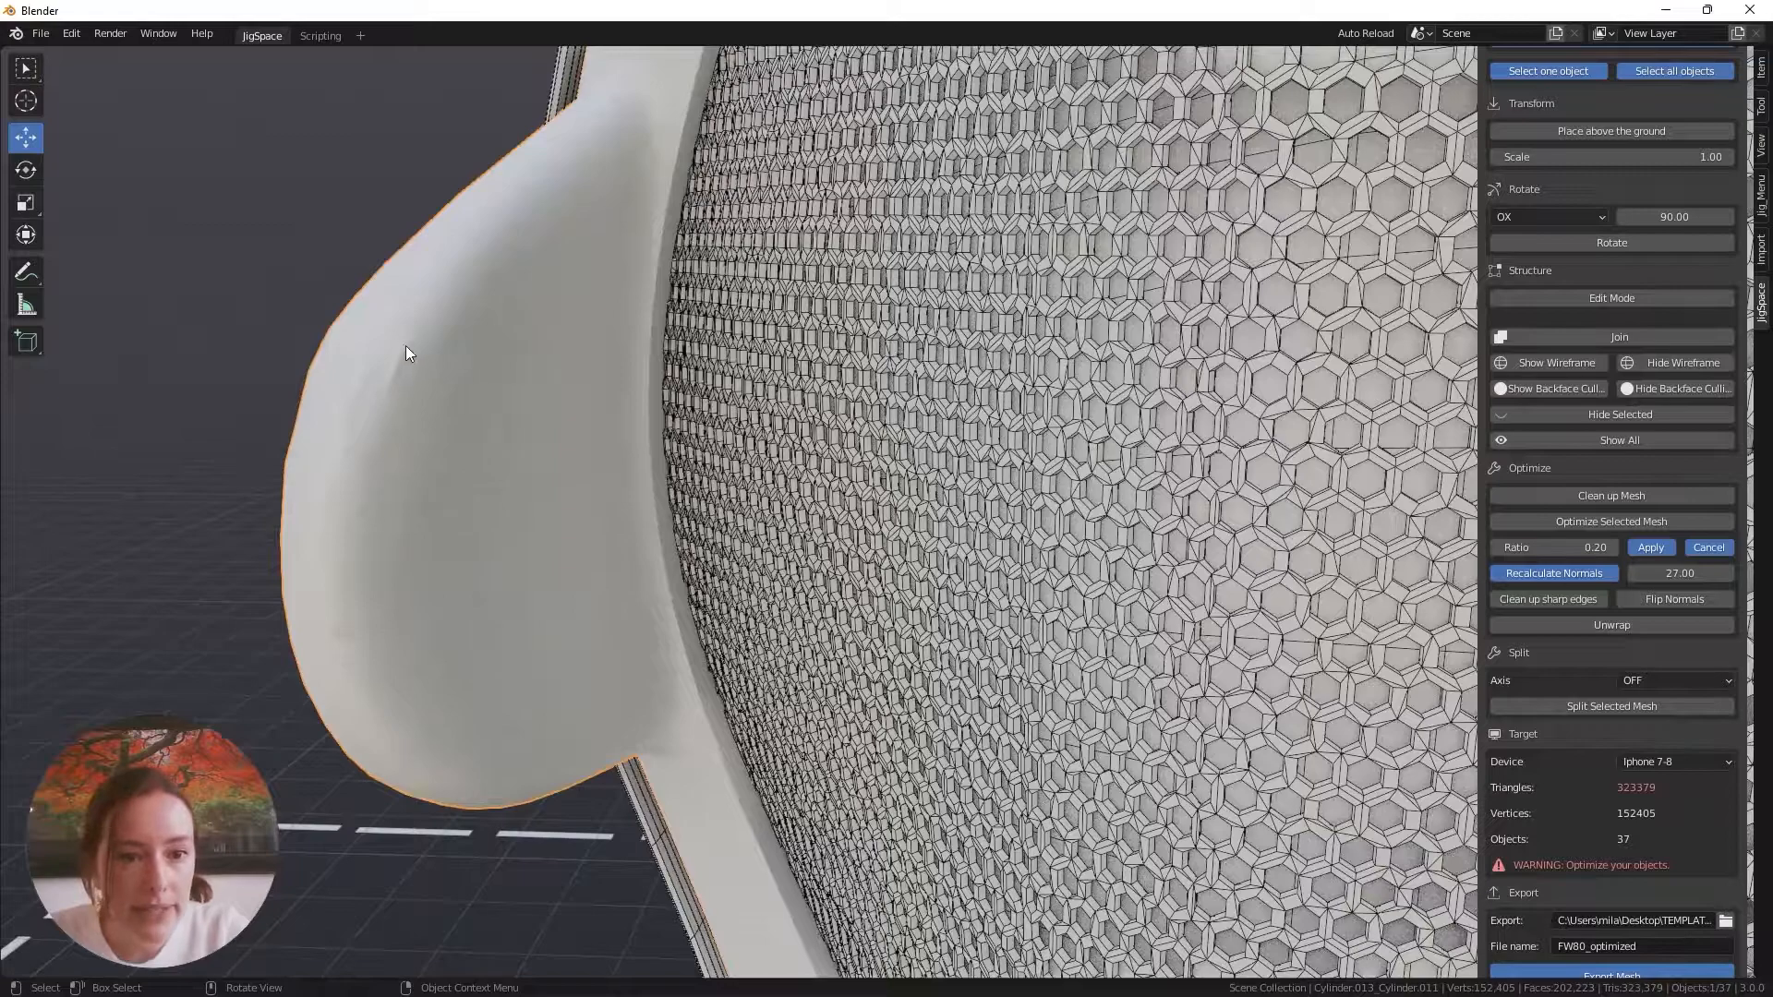
Set the rim's optimization ratio to 0.30
click(1581, 545)
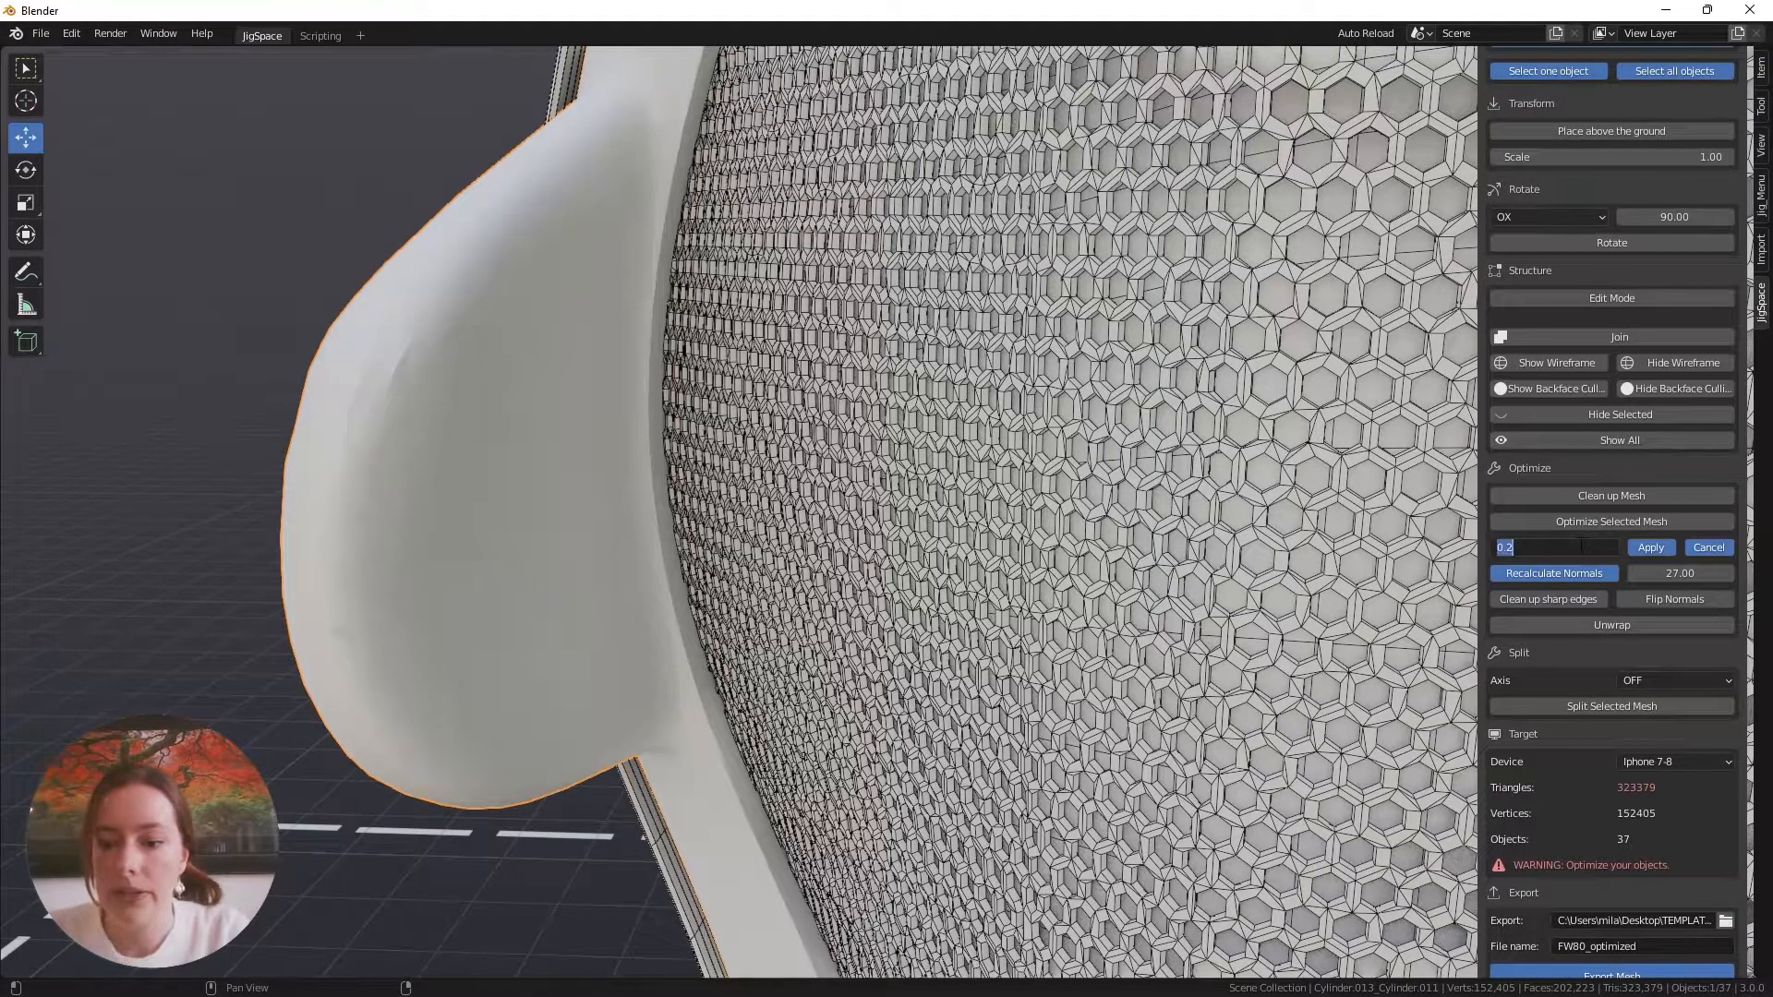
key(BackSpace)
text(0.3)
key(Return)
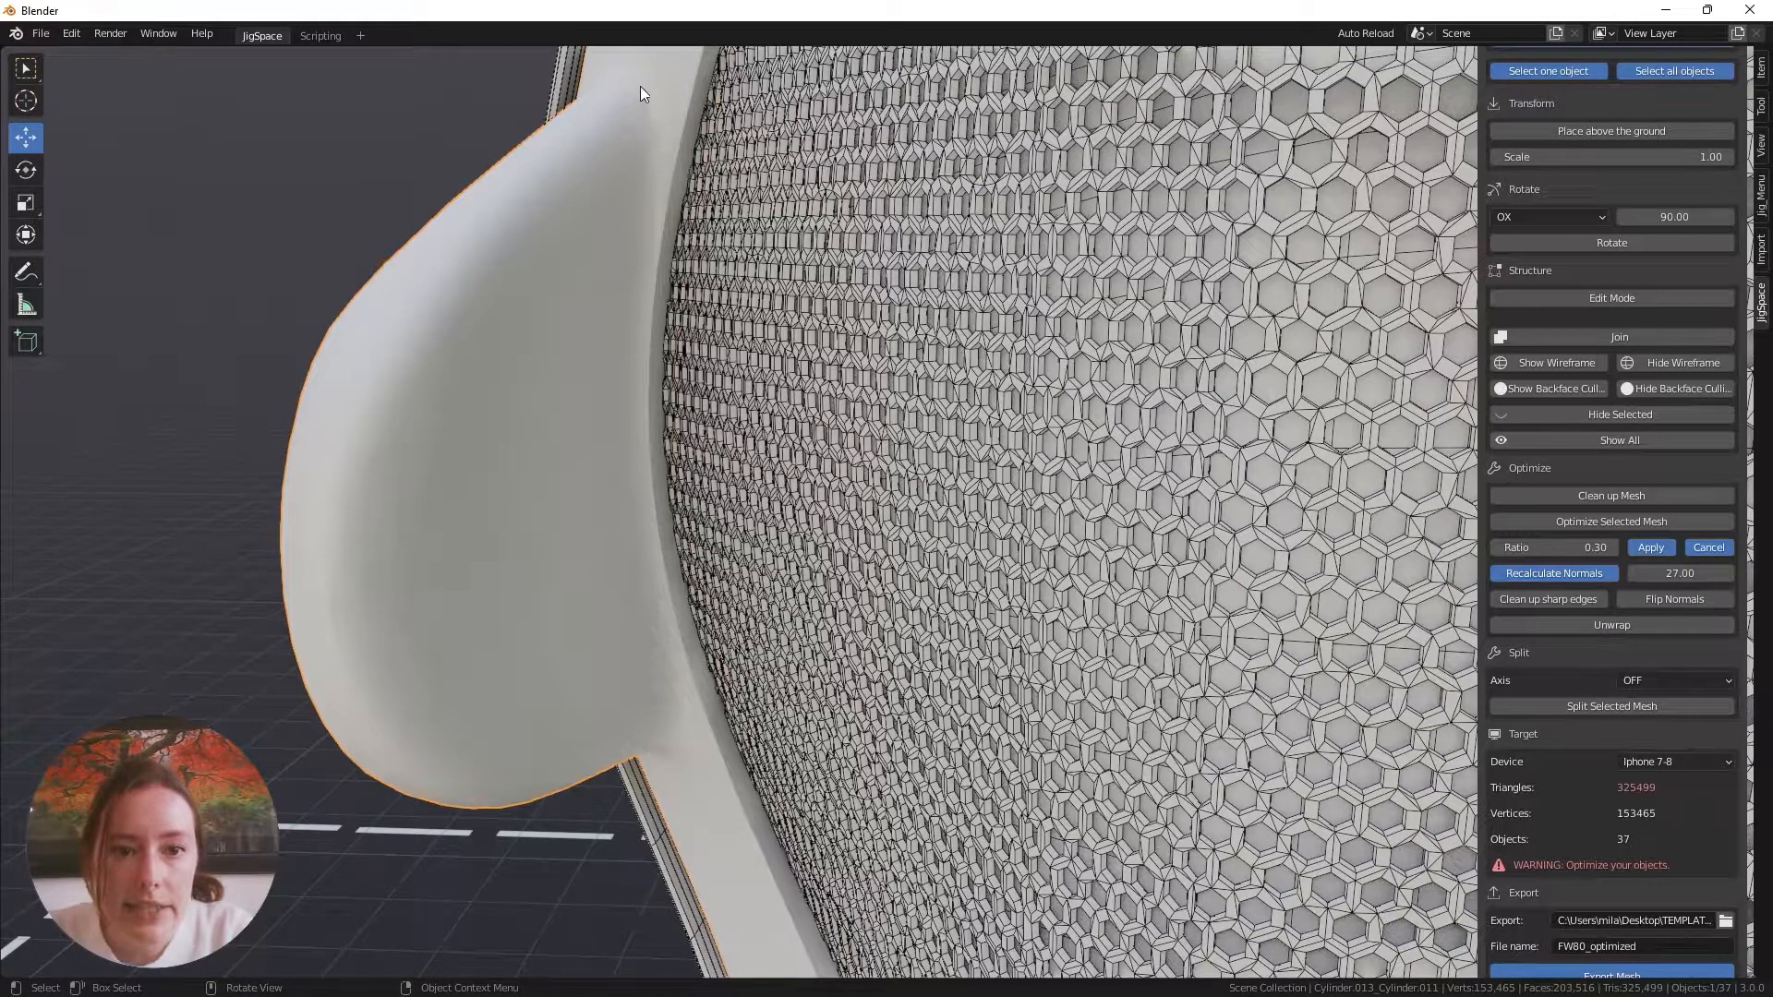
Set the rim's optimization ratio to 0.40 and check the bulge's surface from several angles
scroll(637, 152, up, 2)
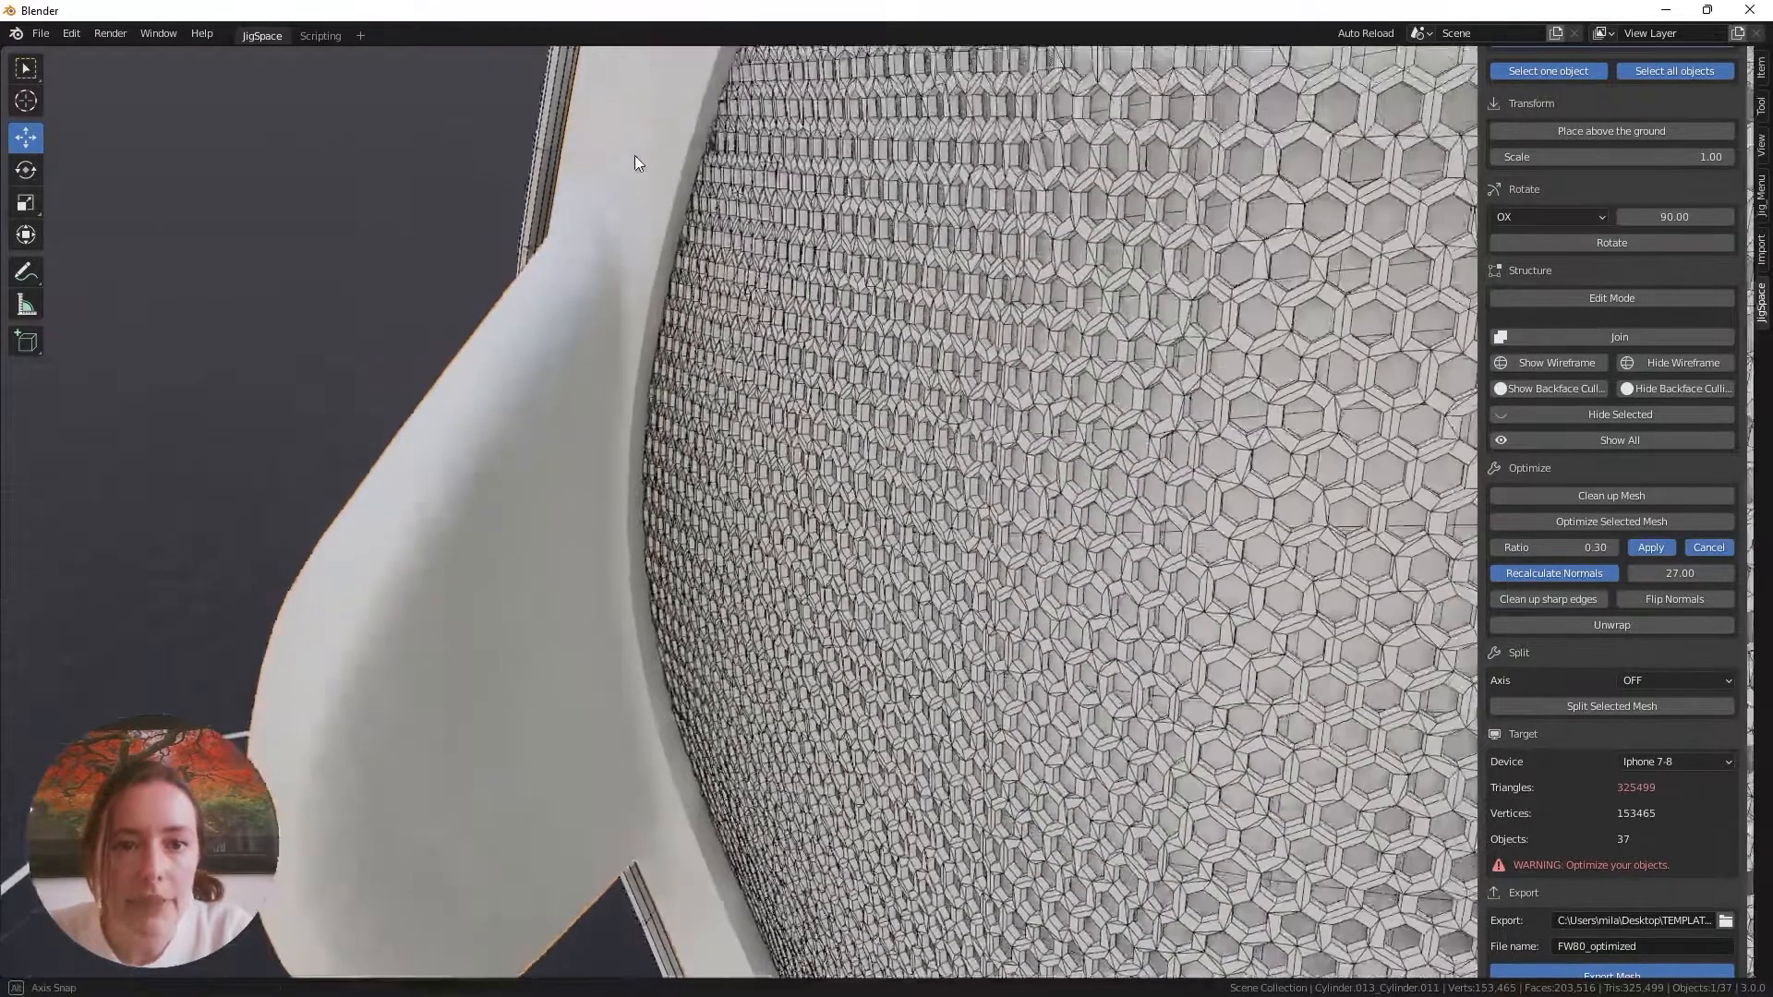
click(1538, 549)
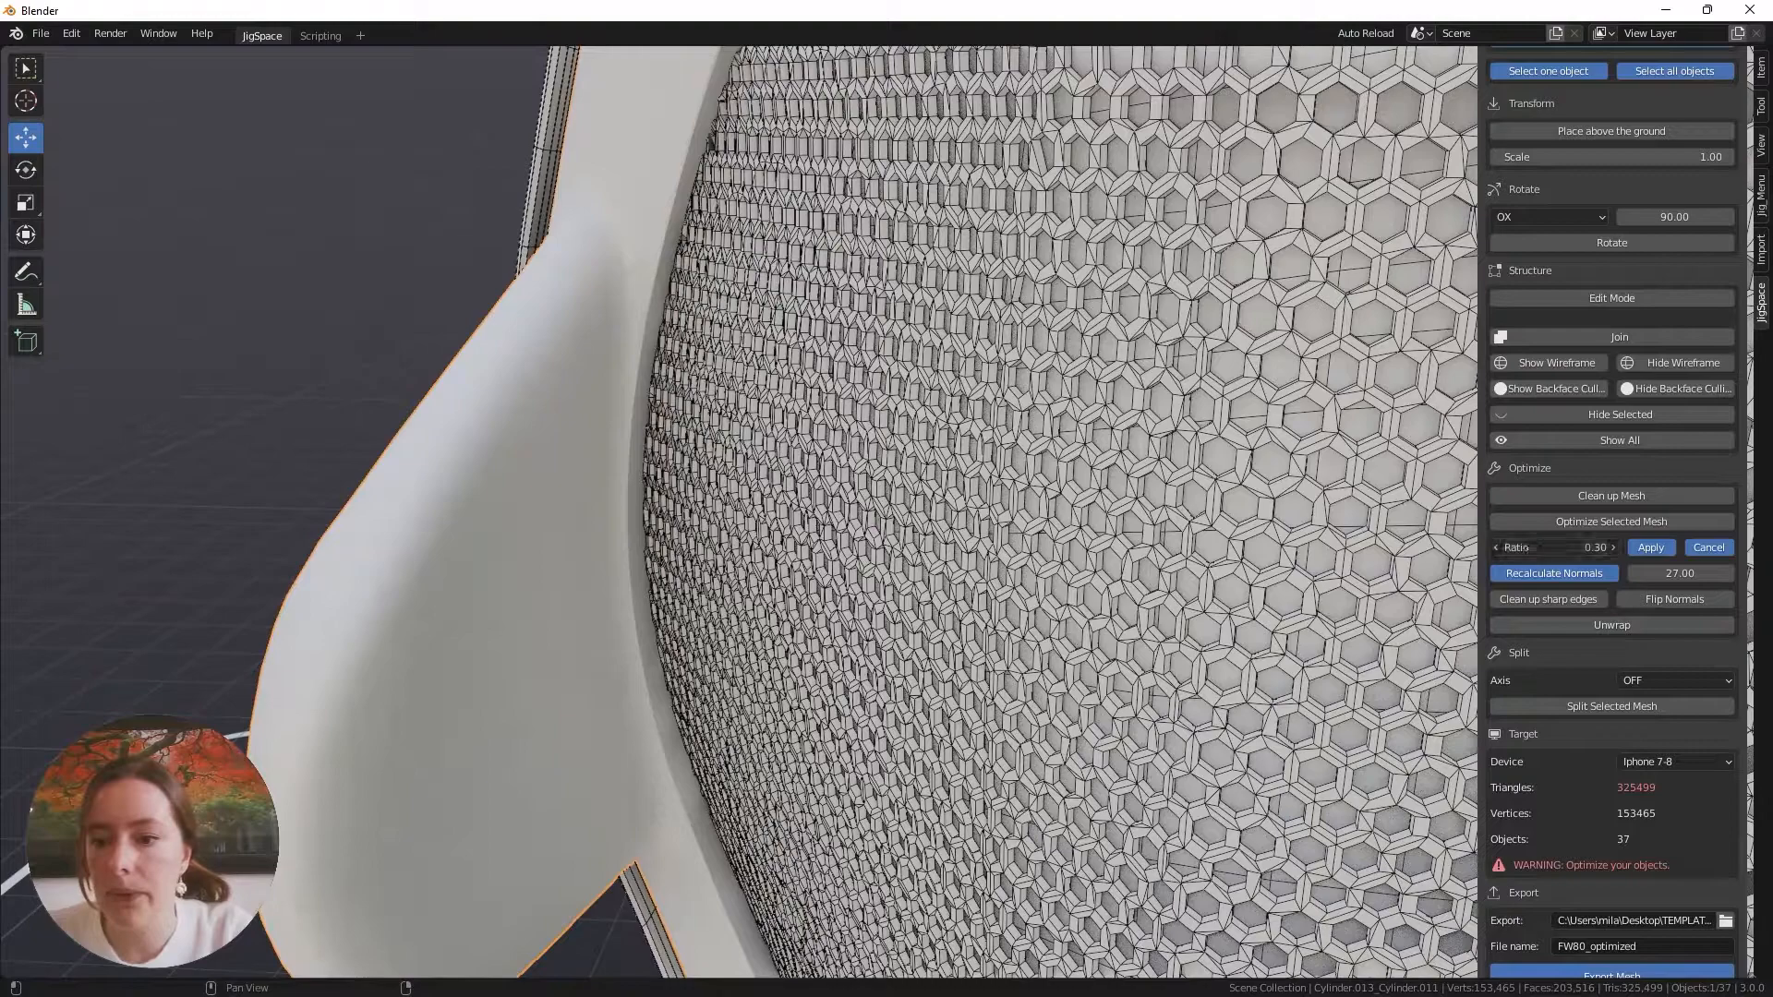
key(BackSpace)
text(0.4)
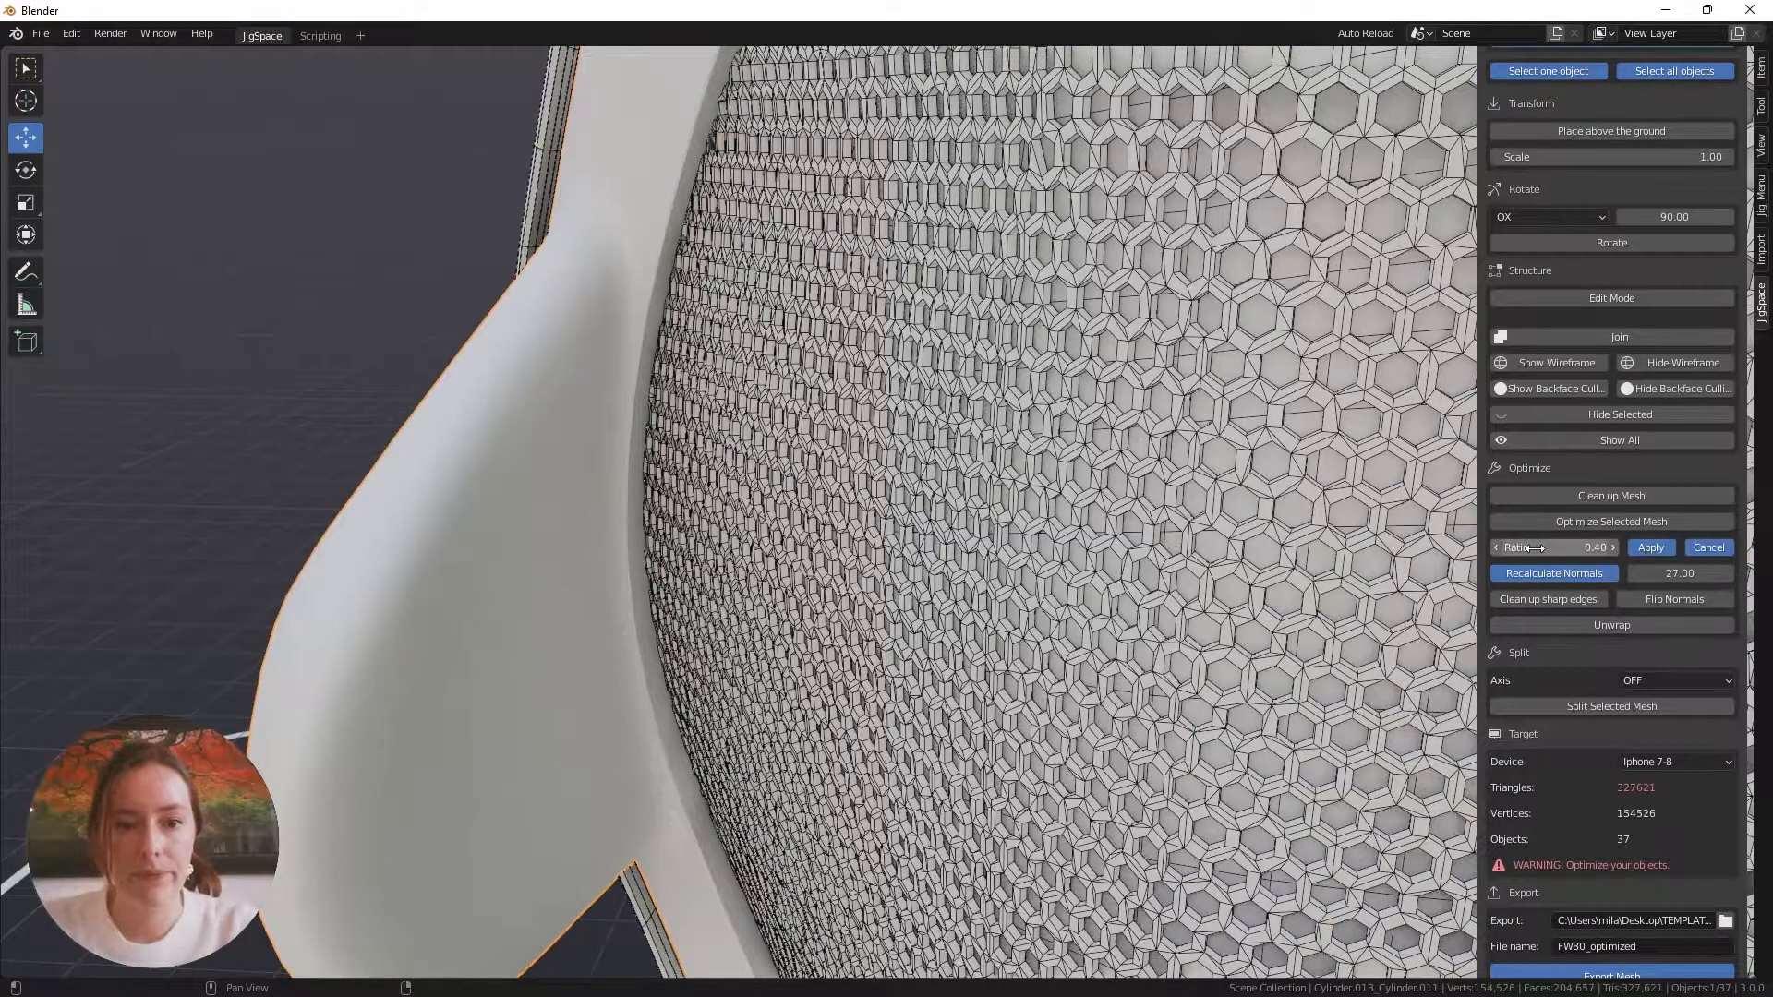
key(Return)
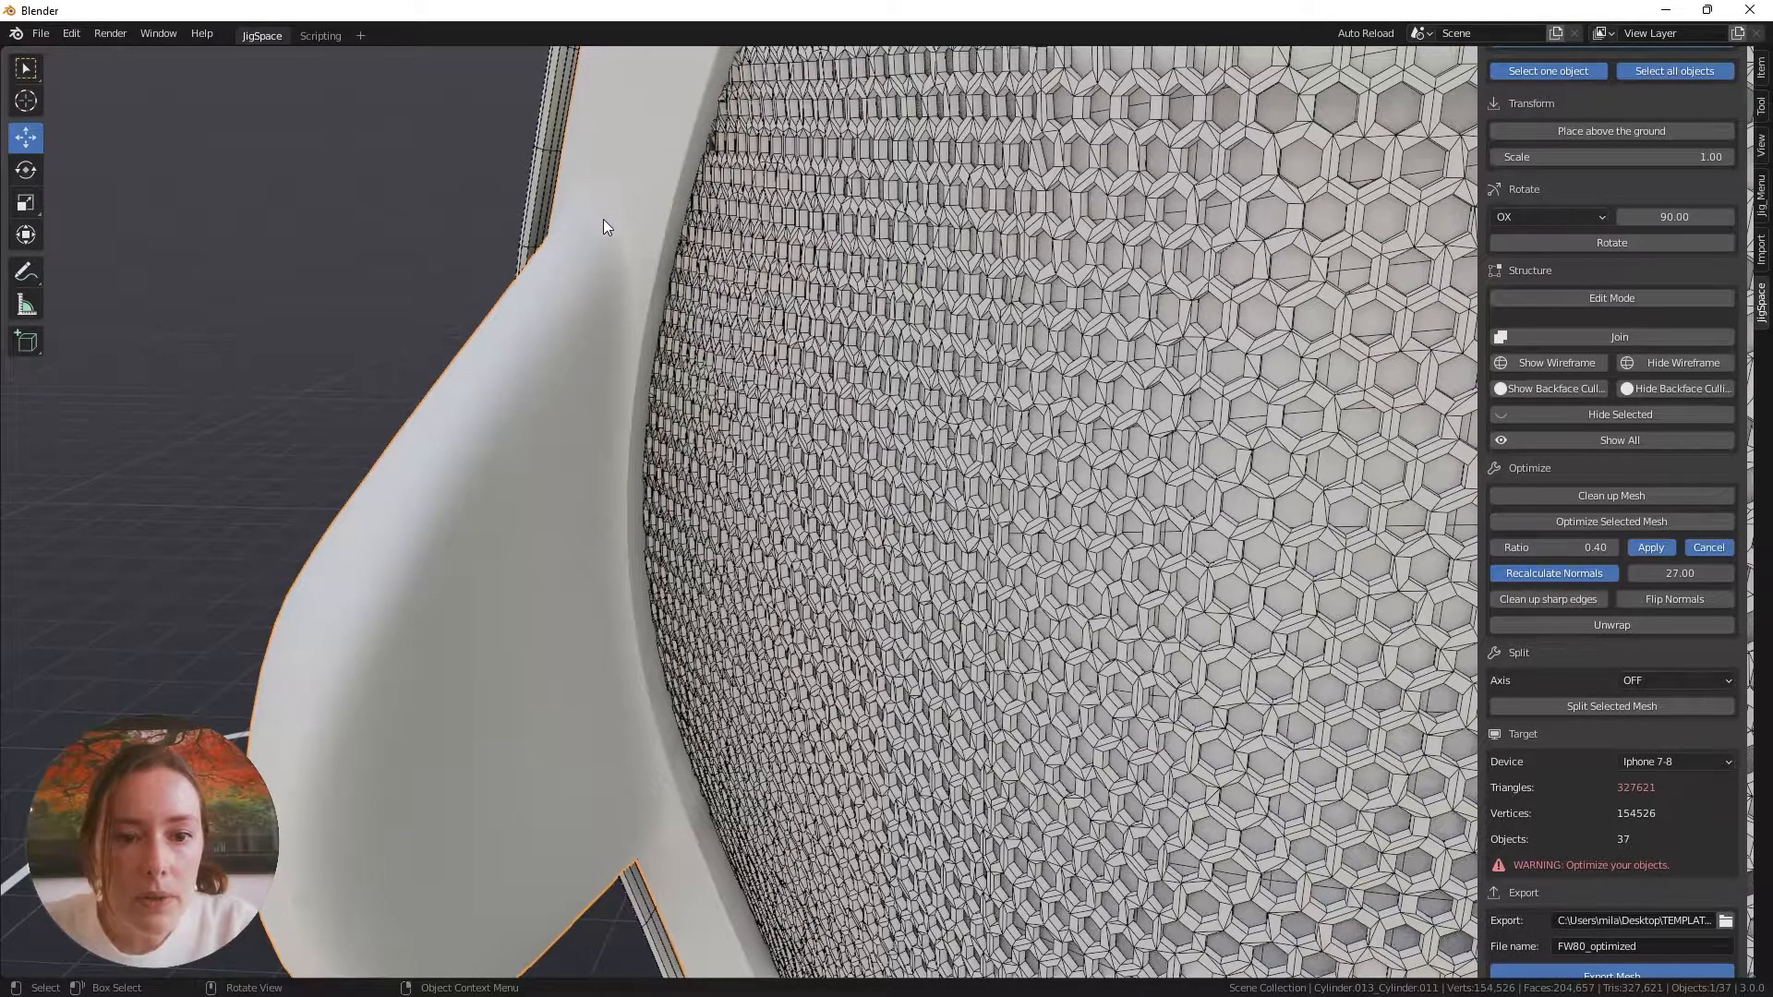
middle_drag(621, 397, 663, 463)
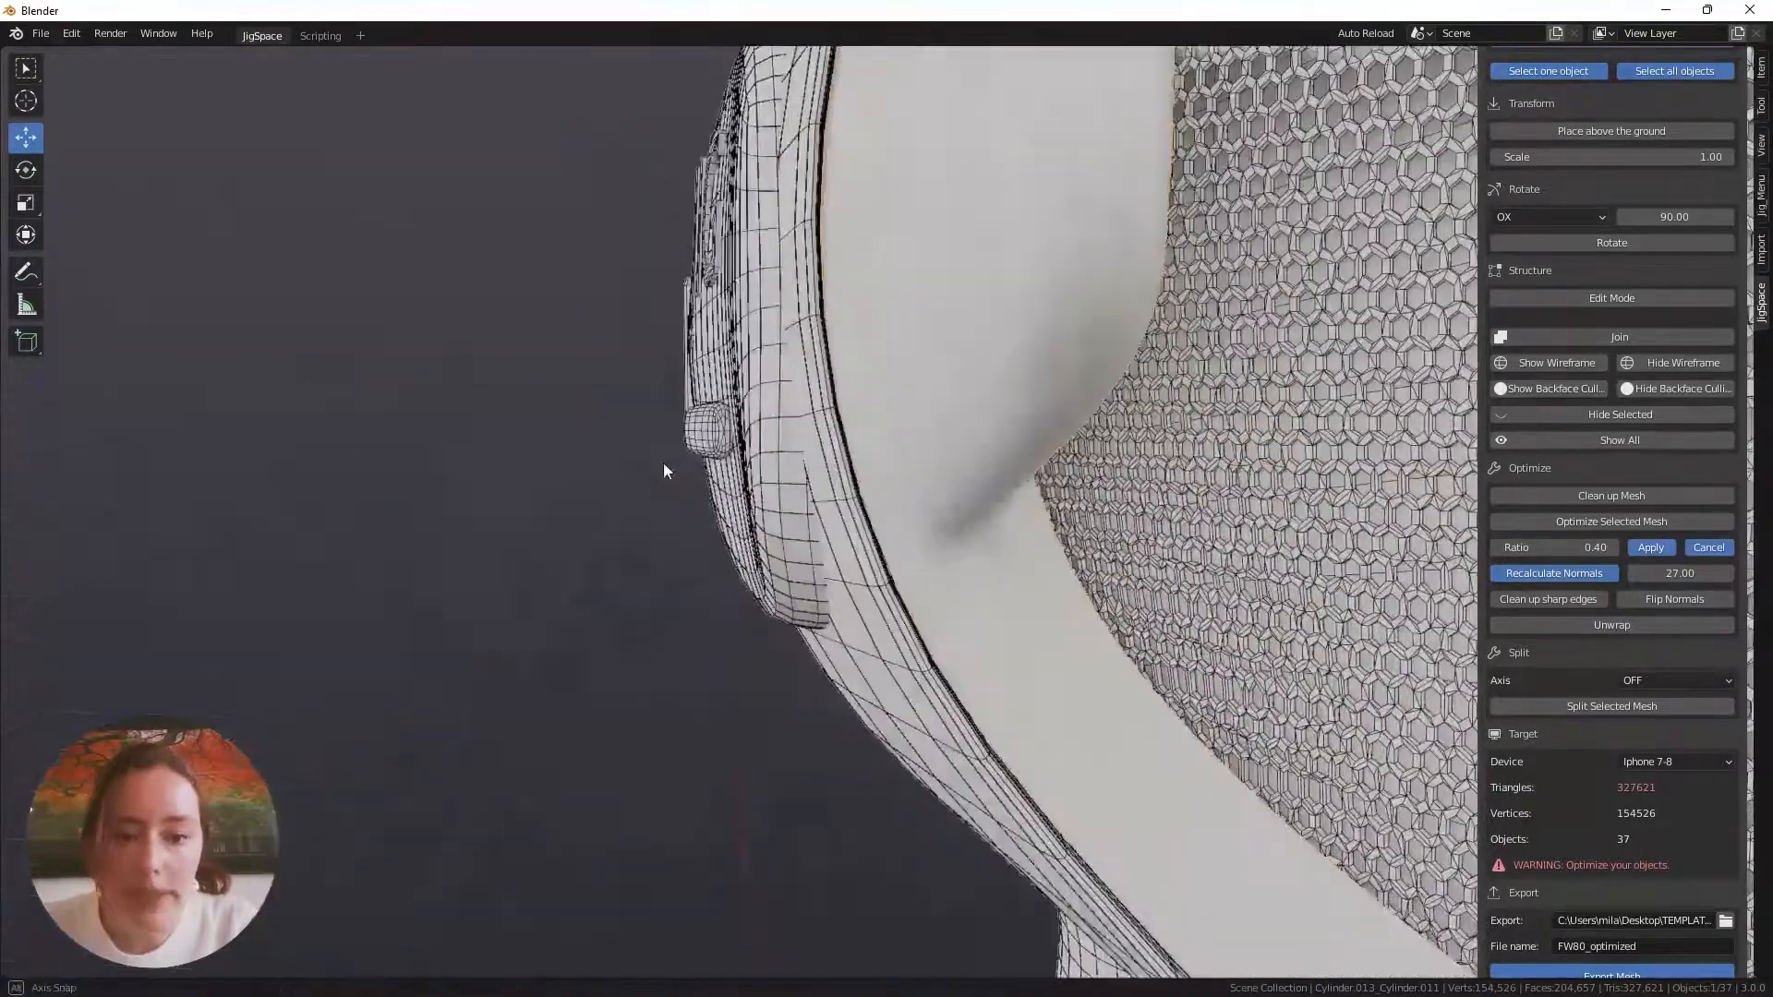
scroll(927, 562, down, 3)
middle_drag(927, 562, 1096, 273)
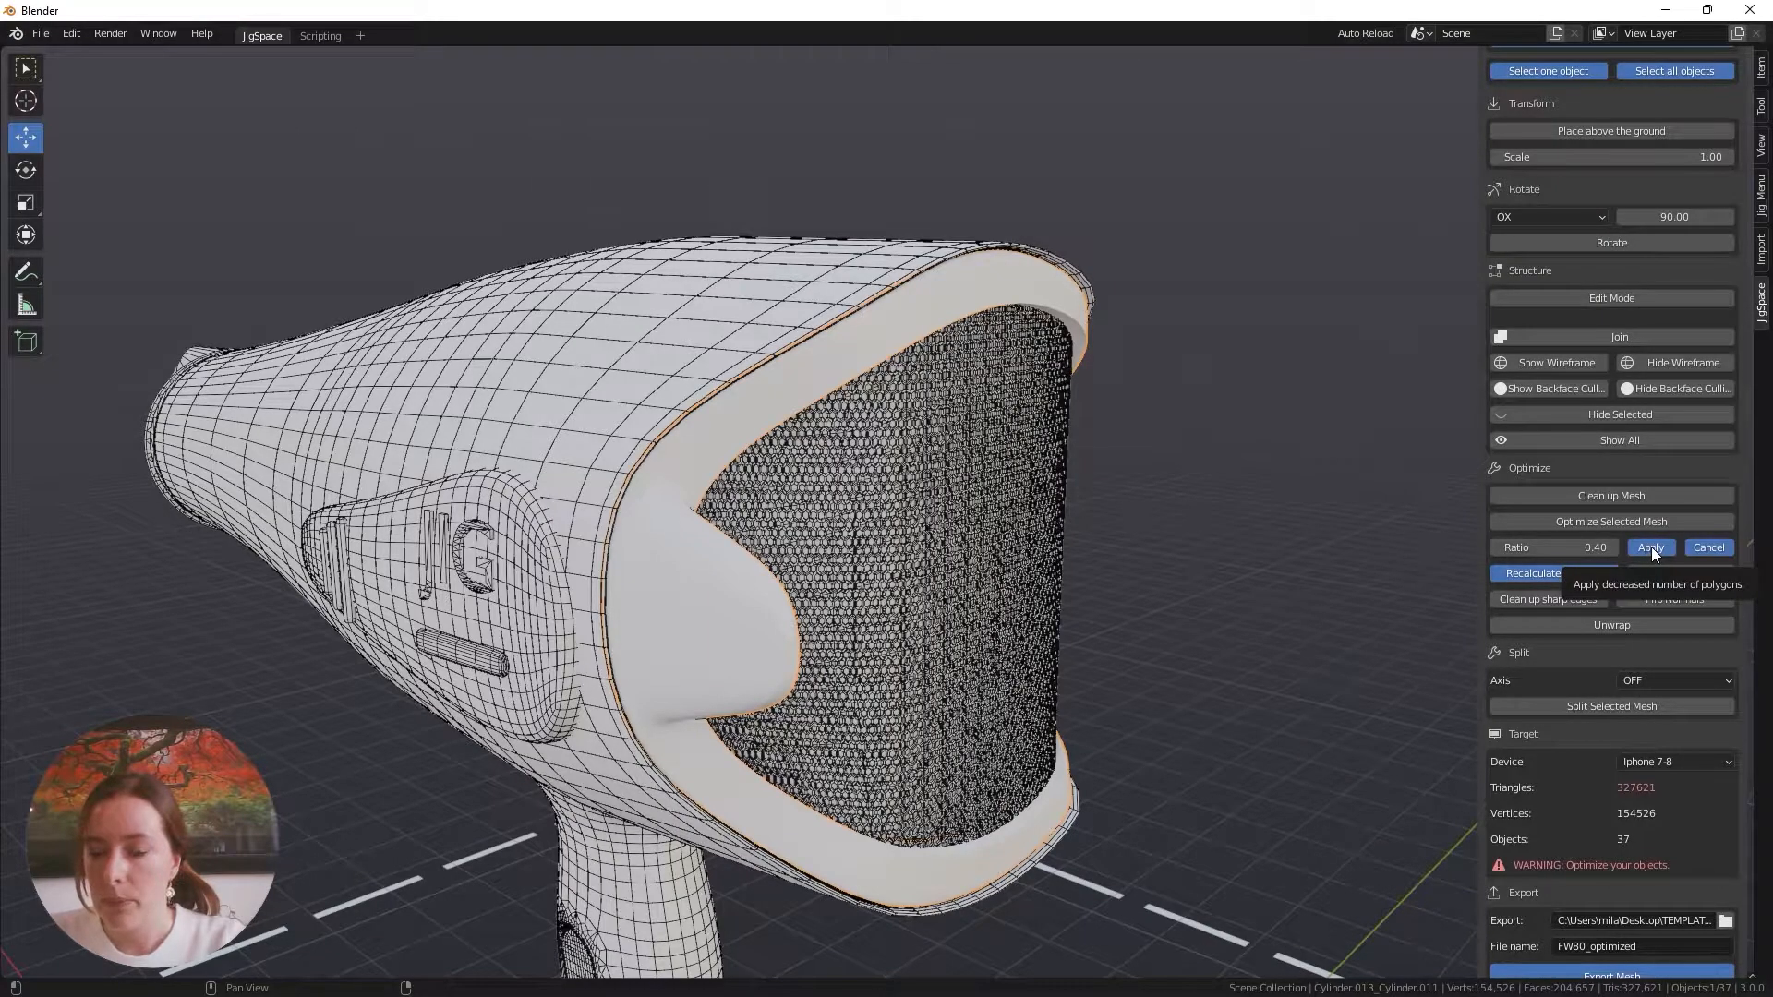
Try an optimization ratio of 1.00 on the rim to compare it with the unreduced mesh
click(1588, 547)
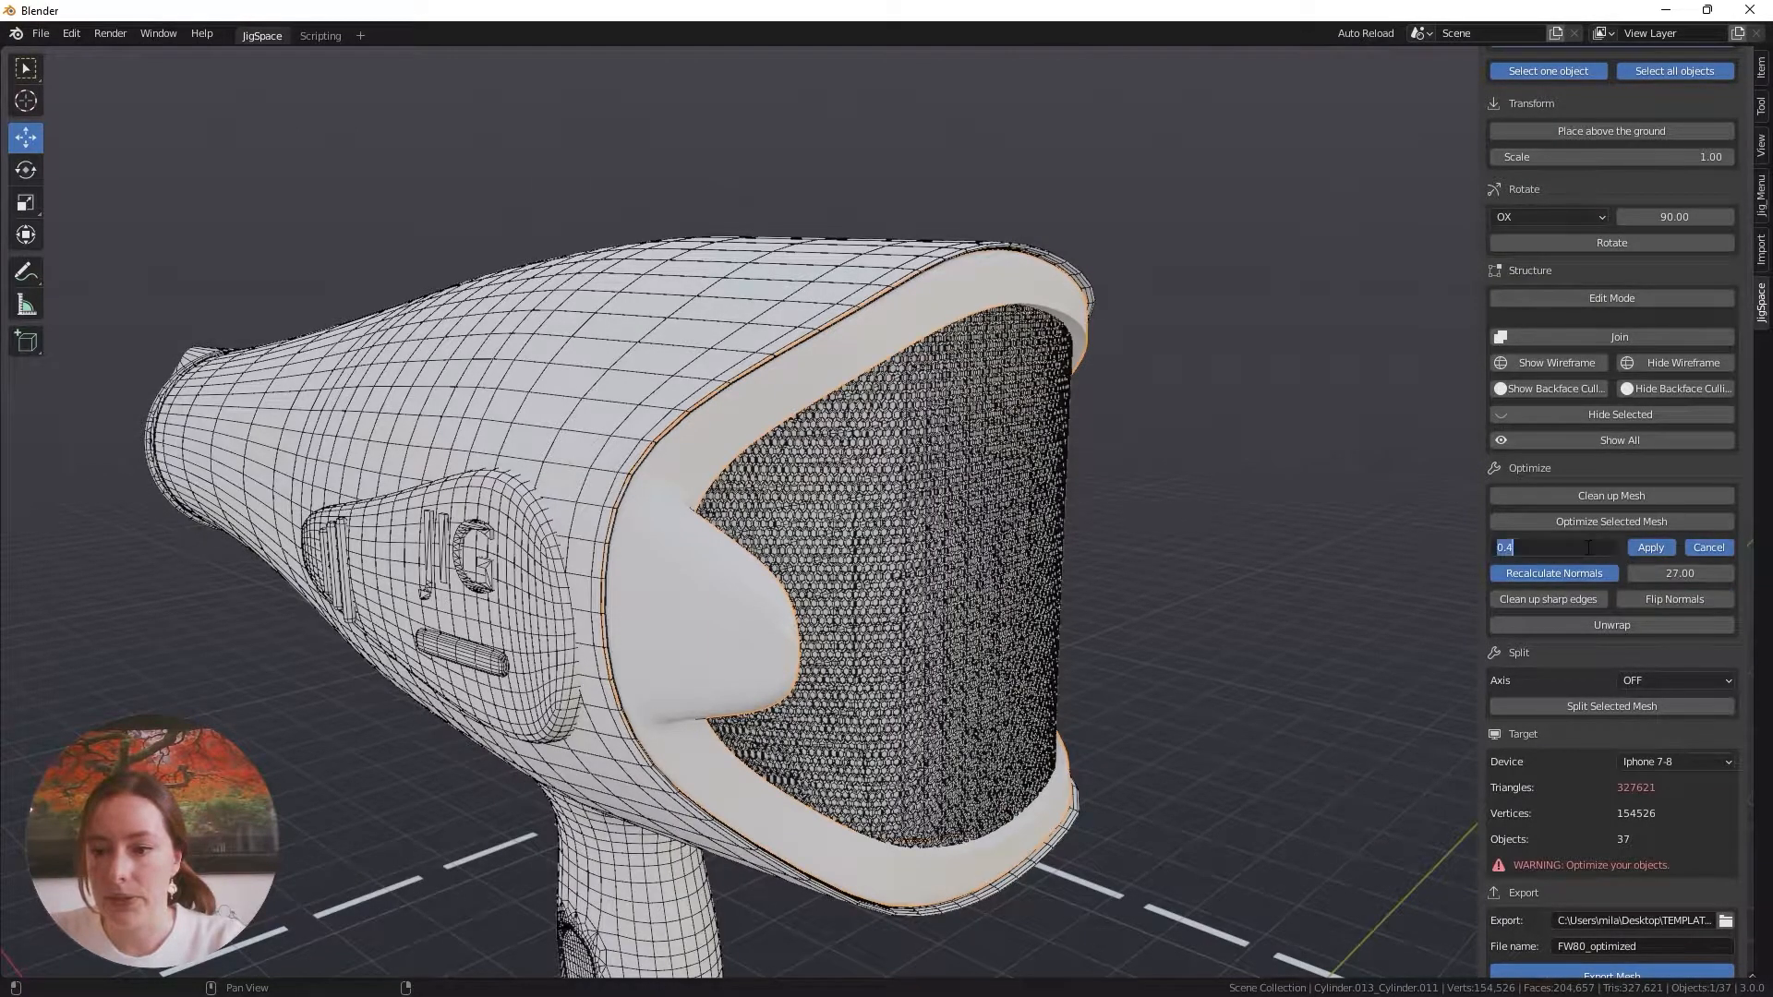
text(1)
key(Return)
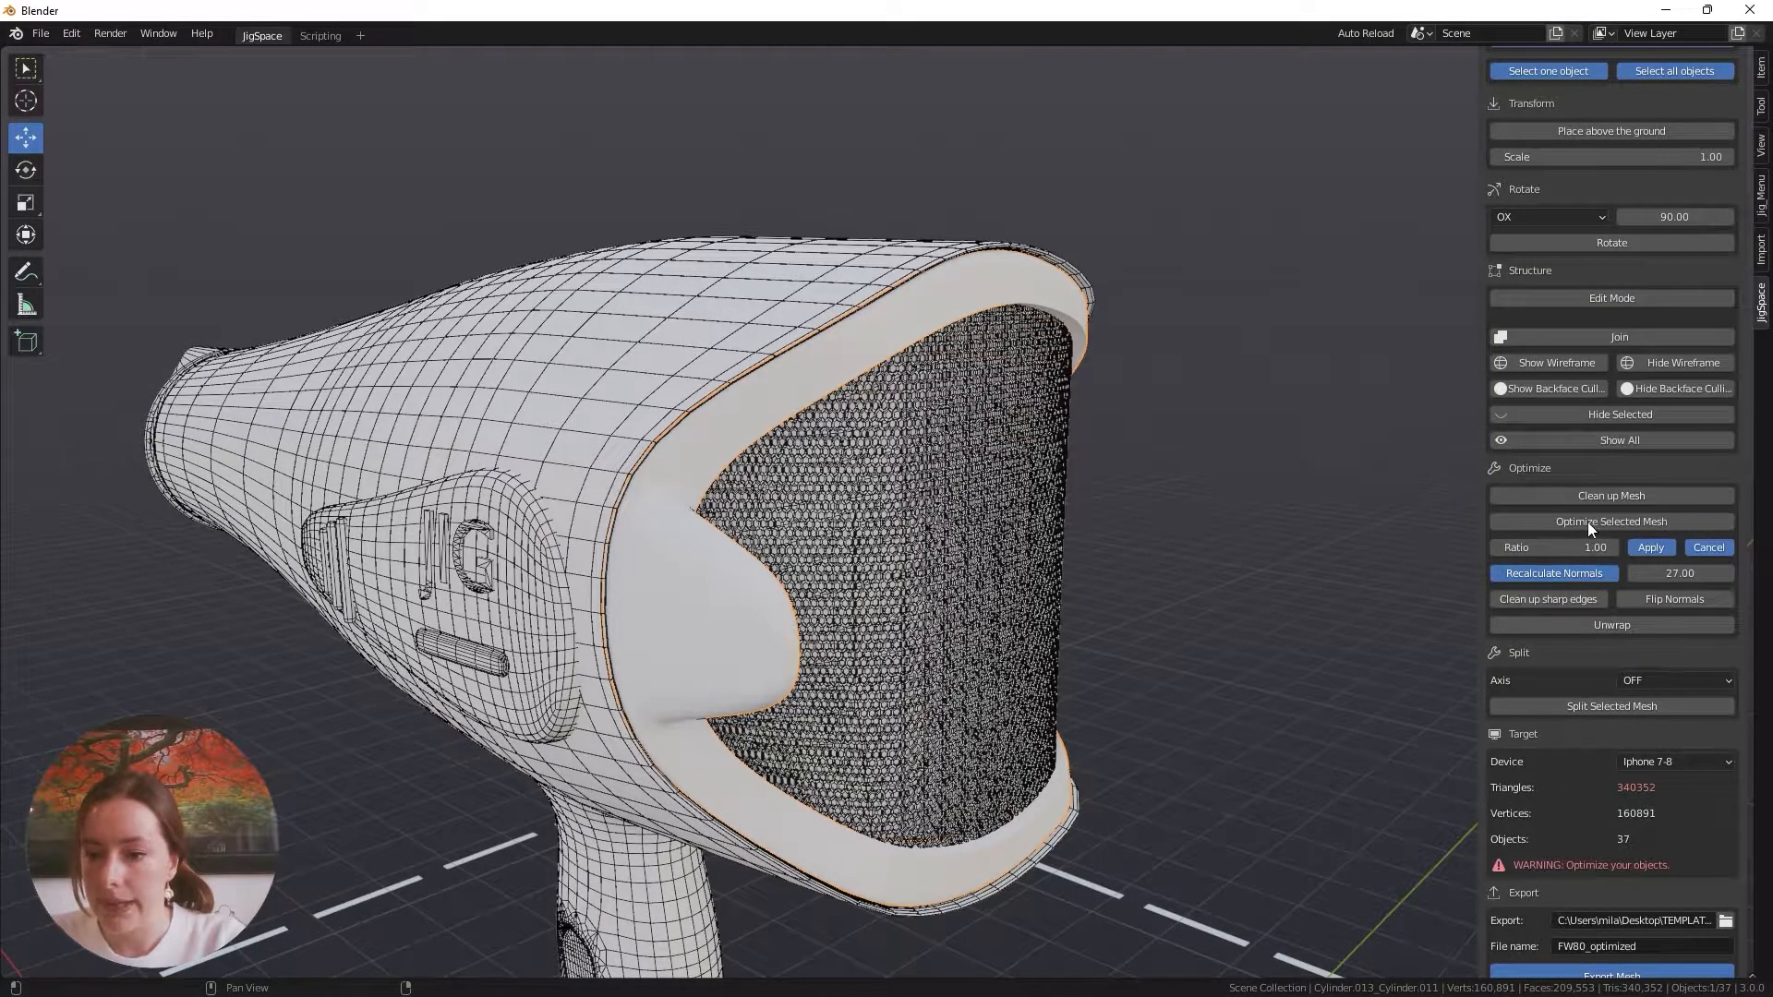
Return the rim's optimization ratio to 0.40 and apply the reduction
click(1578, 547)
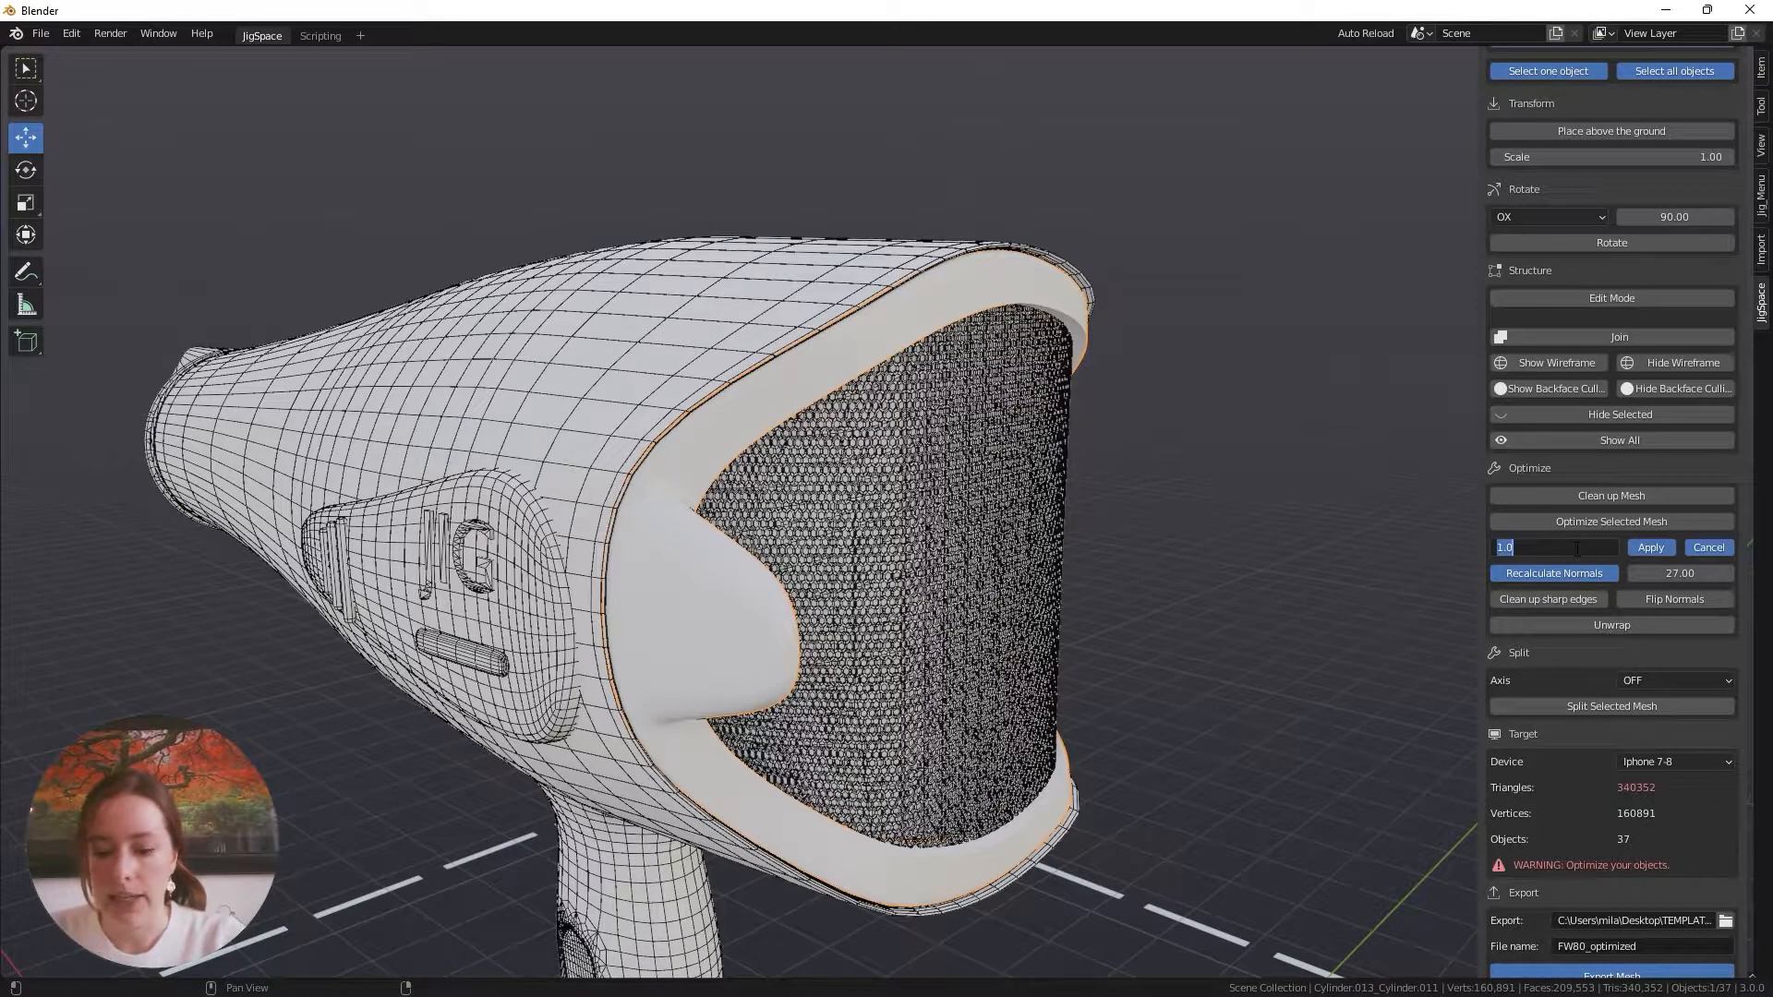
text(0.4)
key(Return)
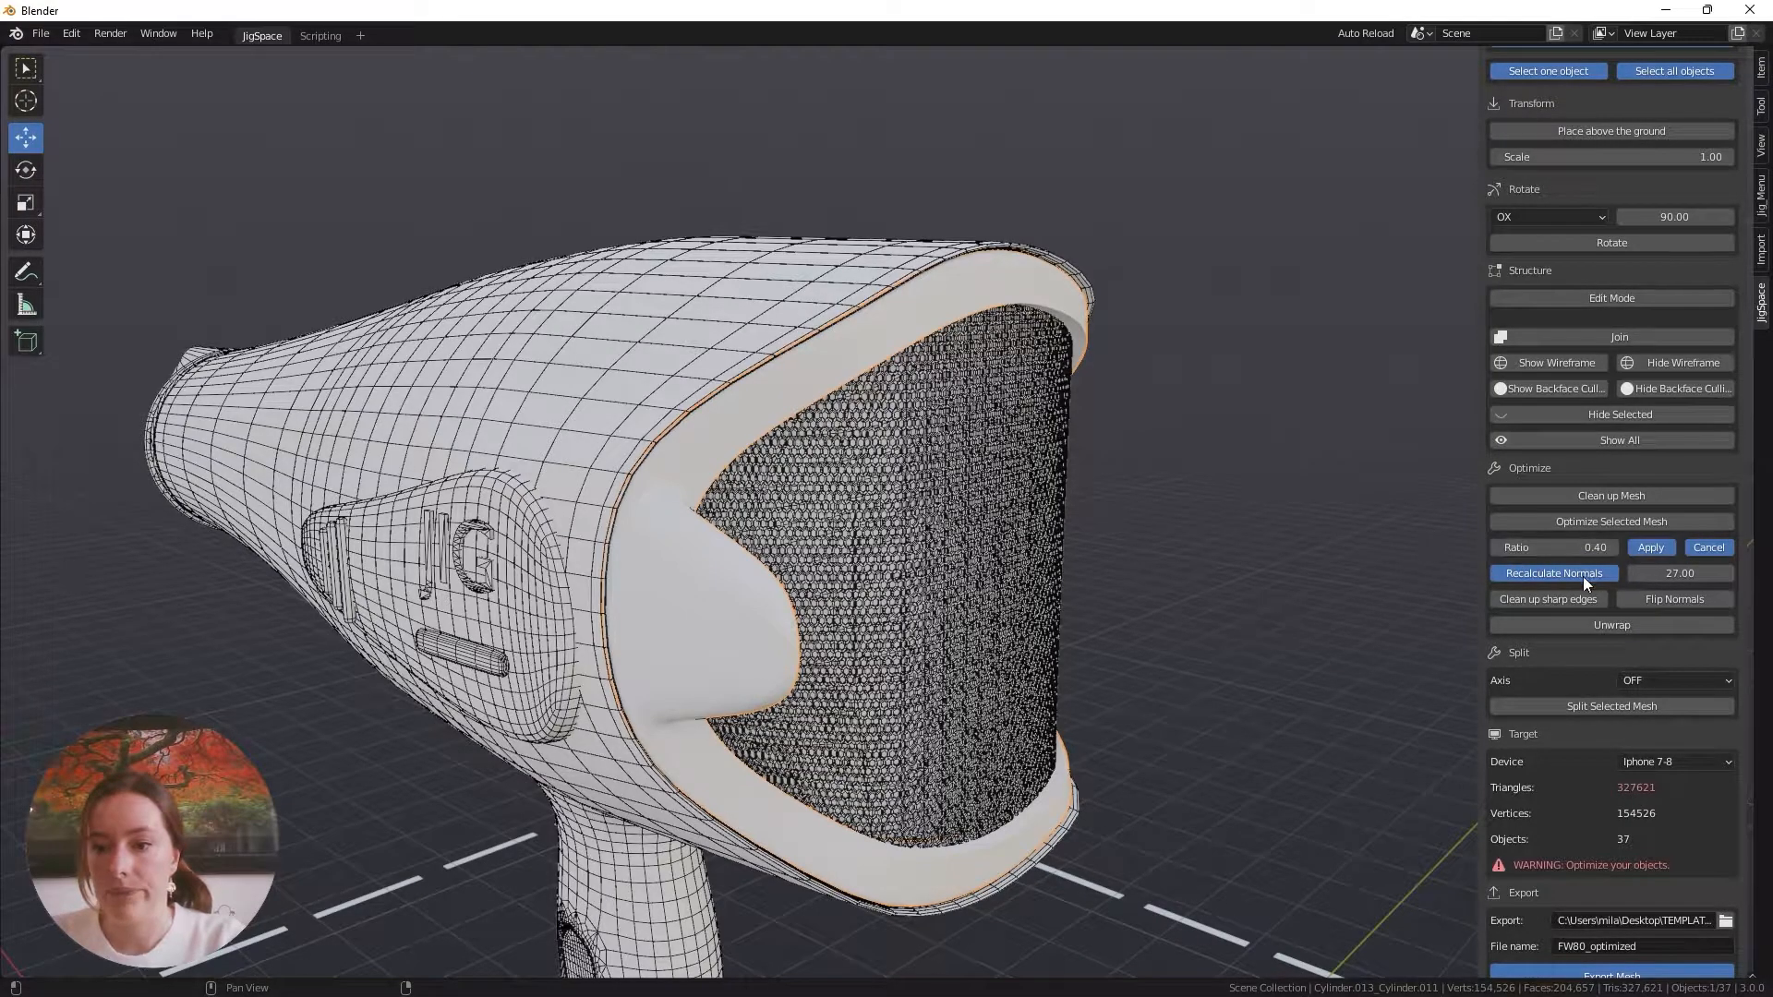
click(1642, 546)
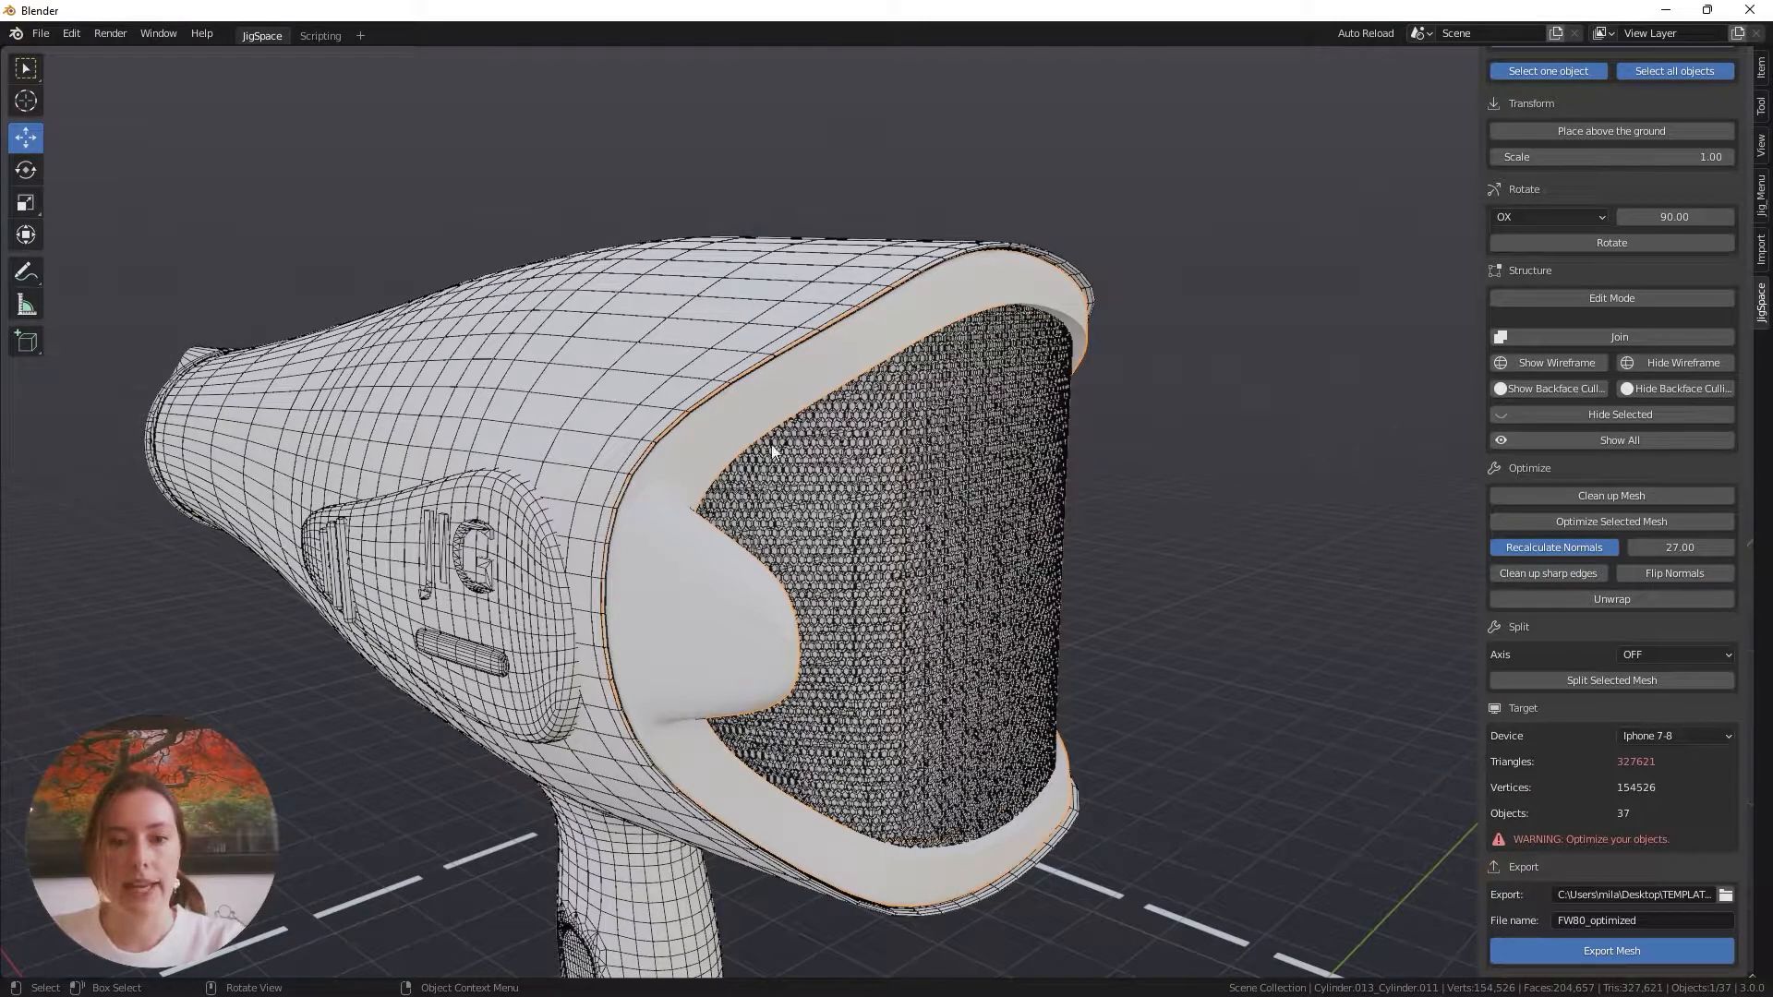
Examine the rim's reduced mesh topology in Edit Mode, then return to Object Mode
middle_drag(656, 633, 689, 635)
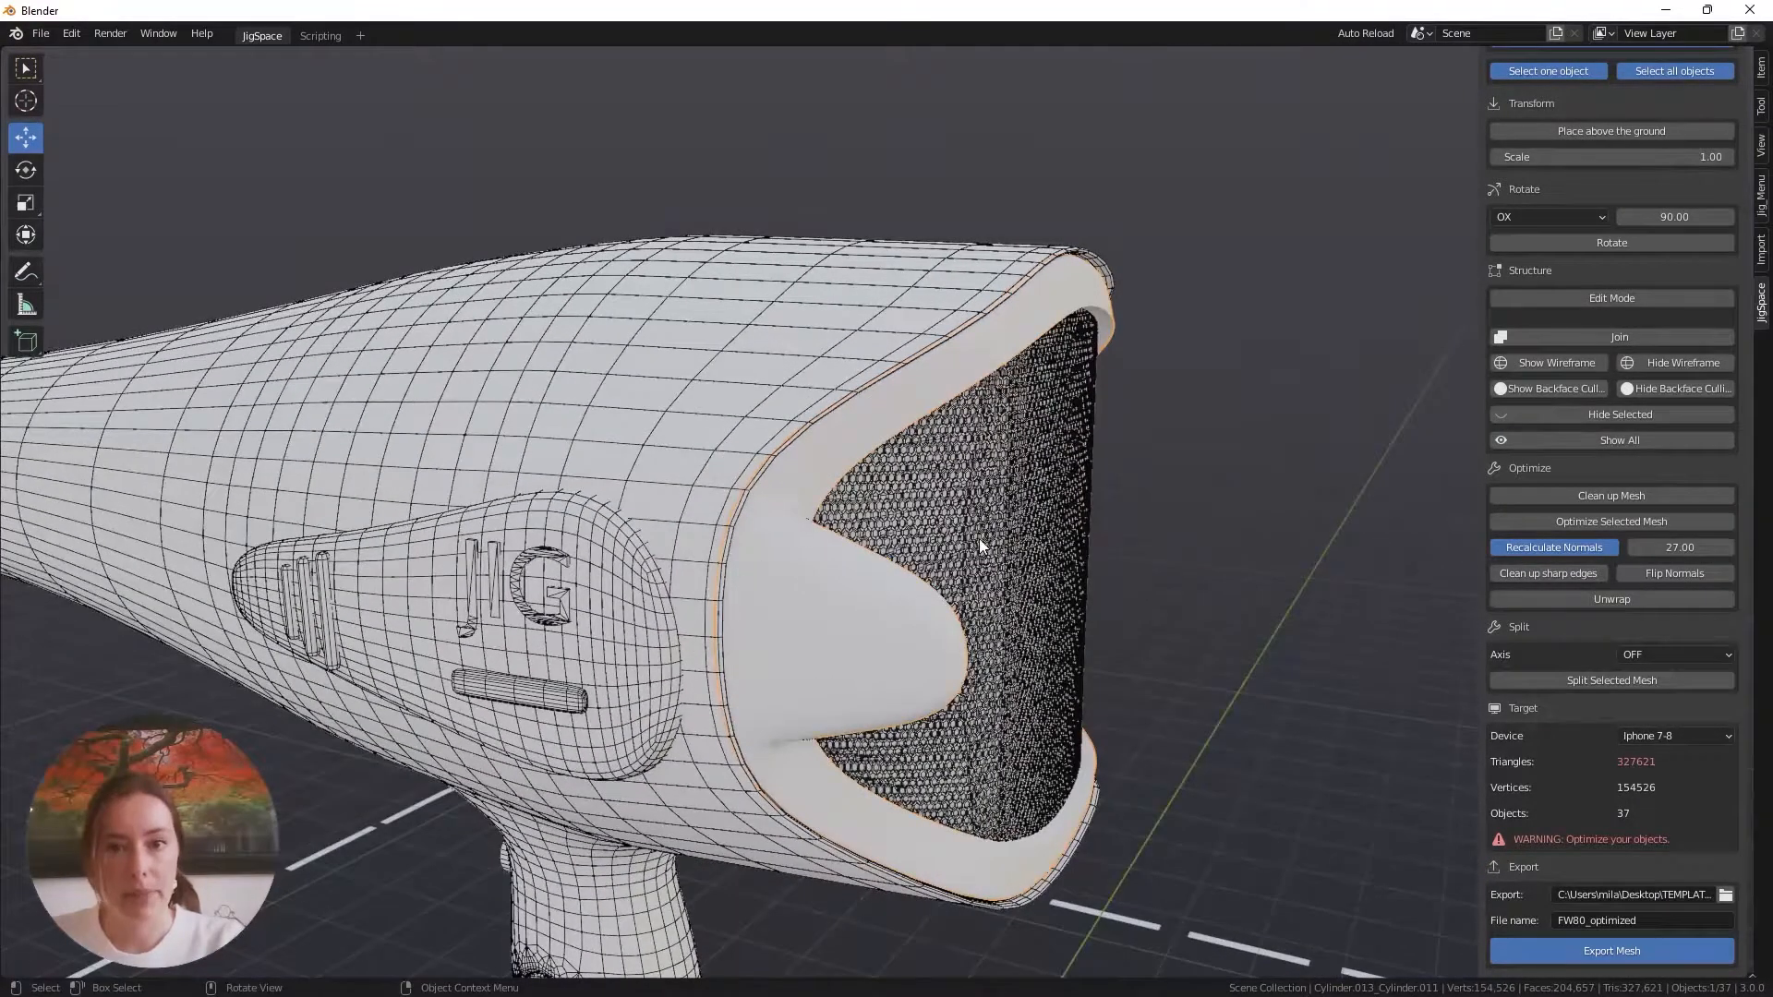
key(Tab)
key(Tab)
key(Tab)
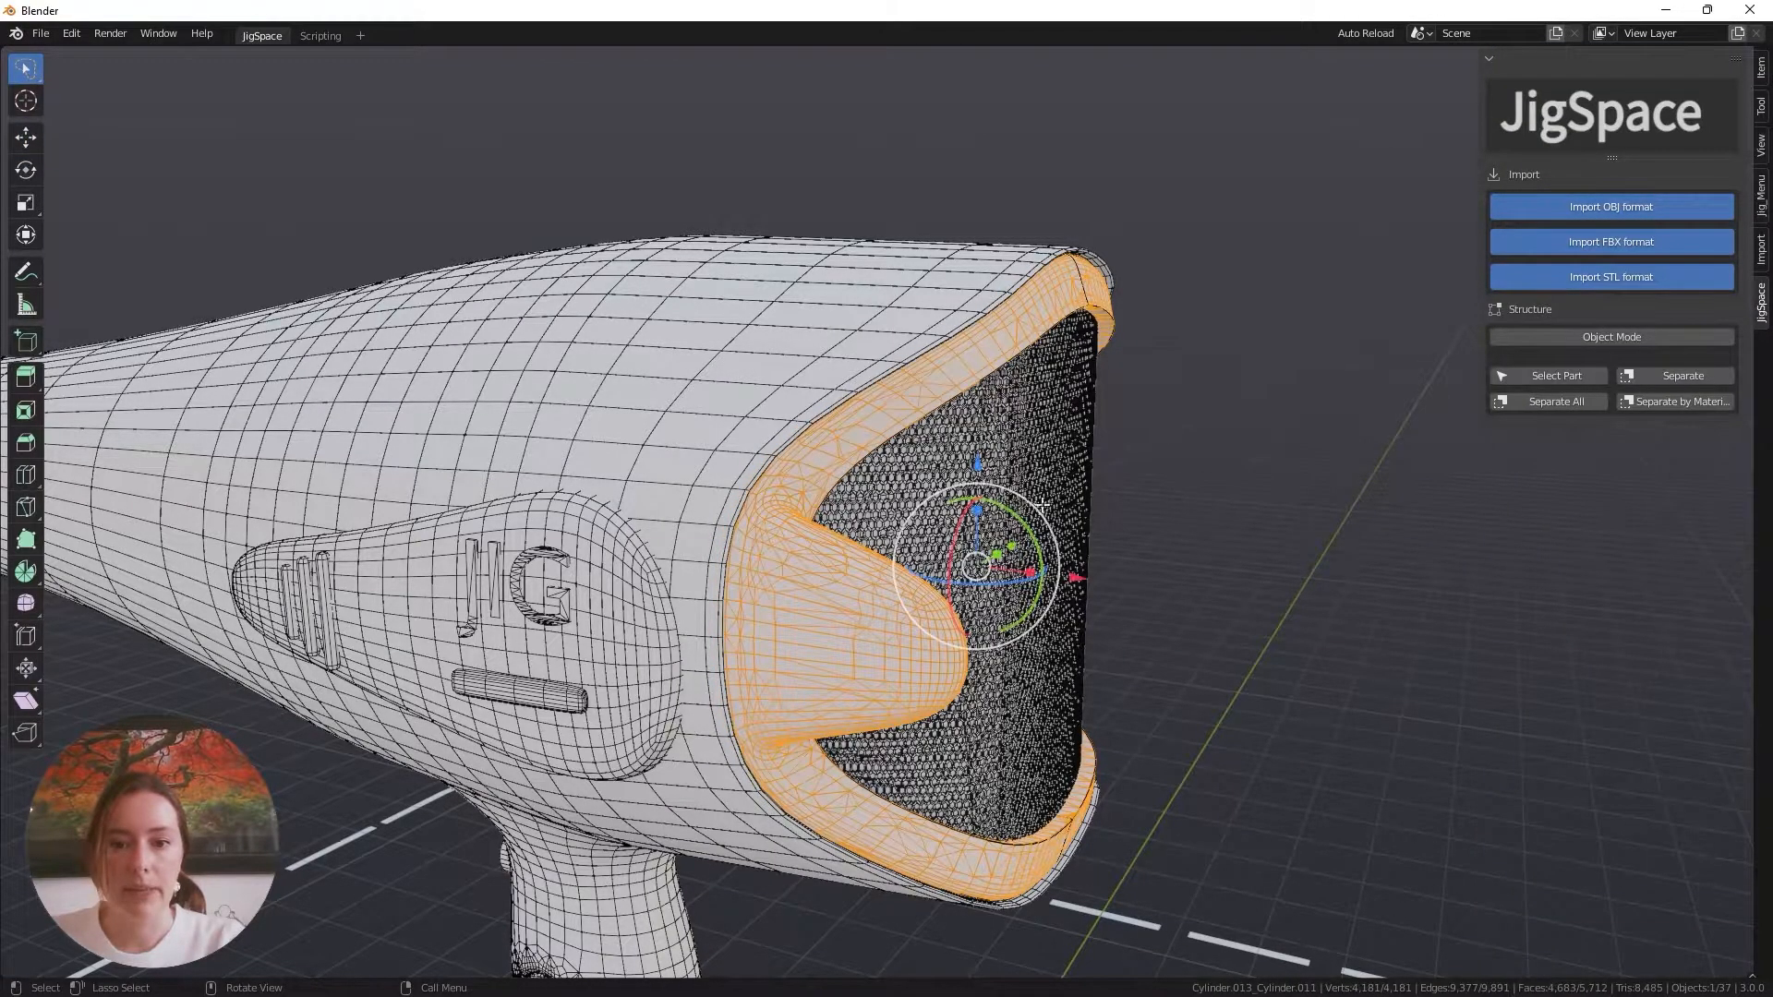
scroll(1042, 504, up, 3)
key(alt+a)
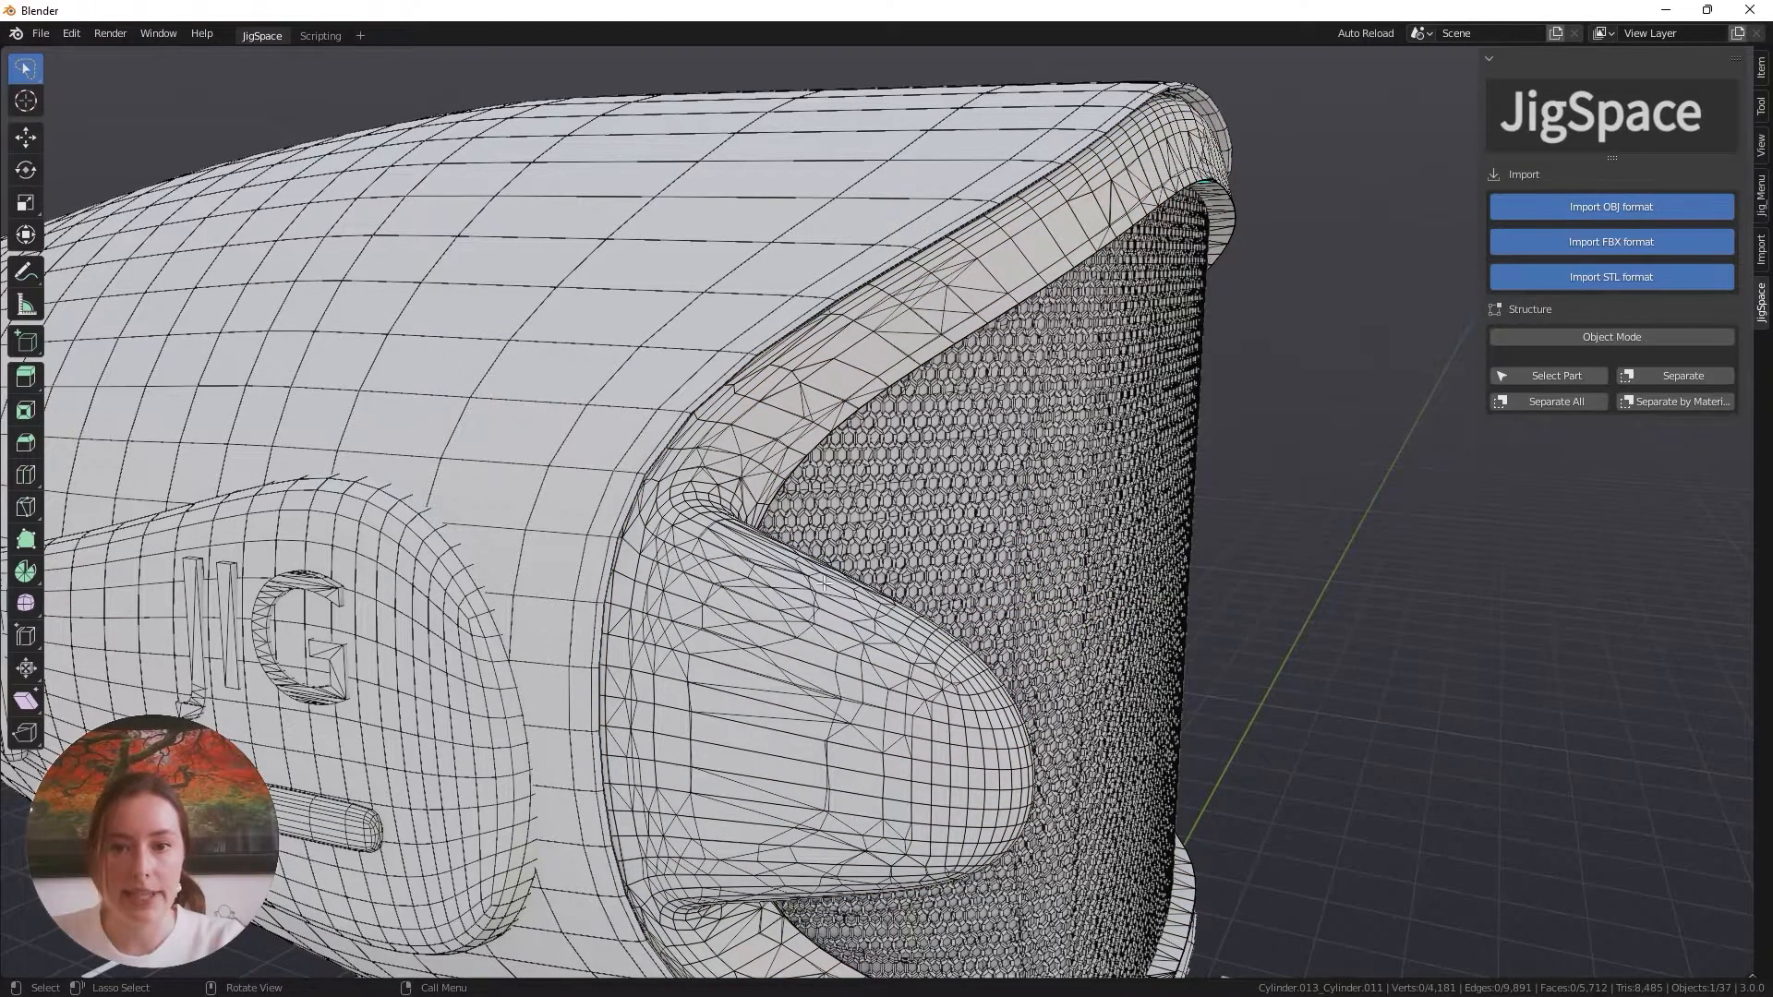
middle_drag(1056, 265, 941, 310)
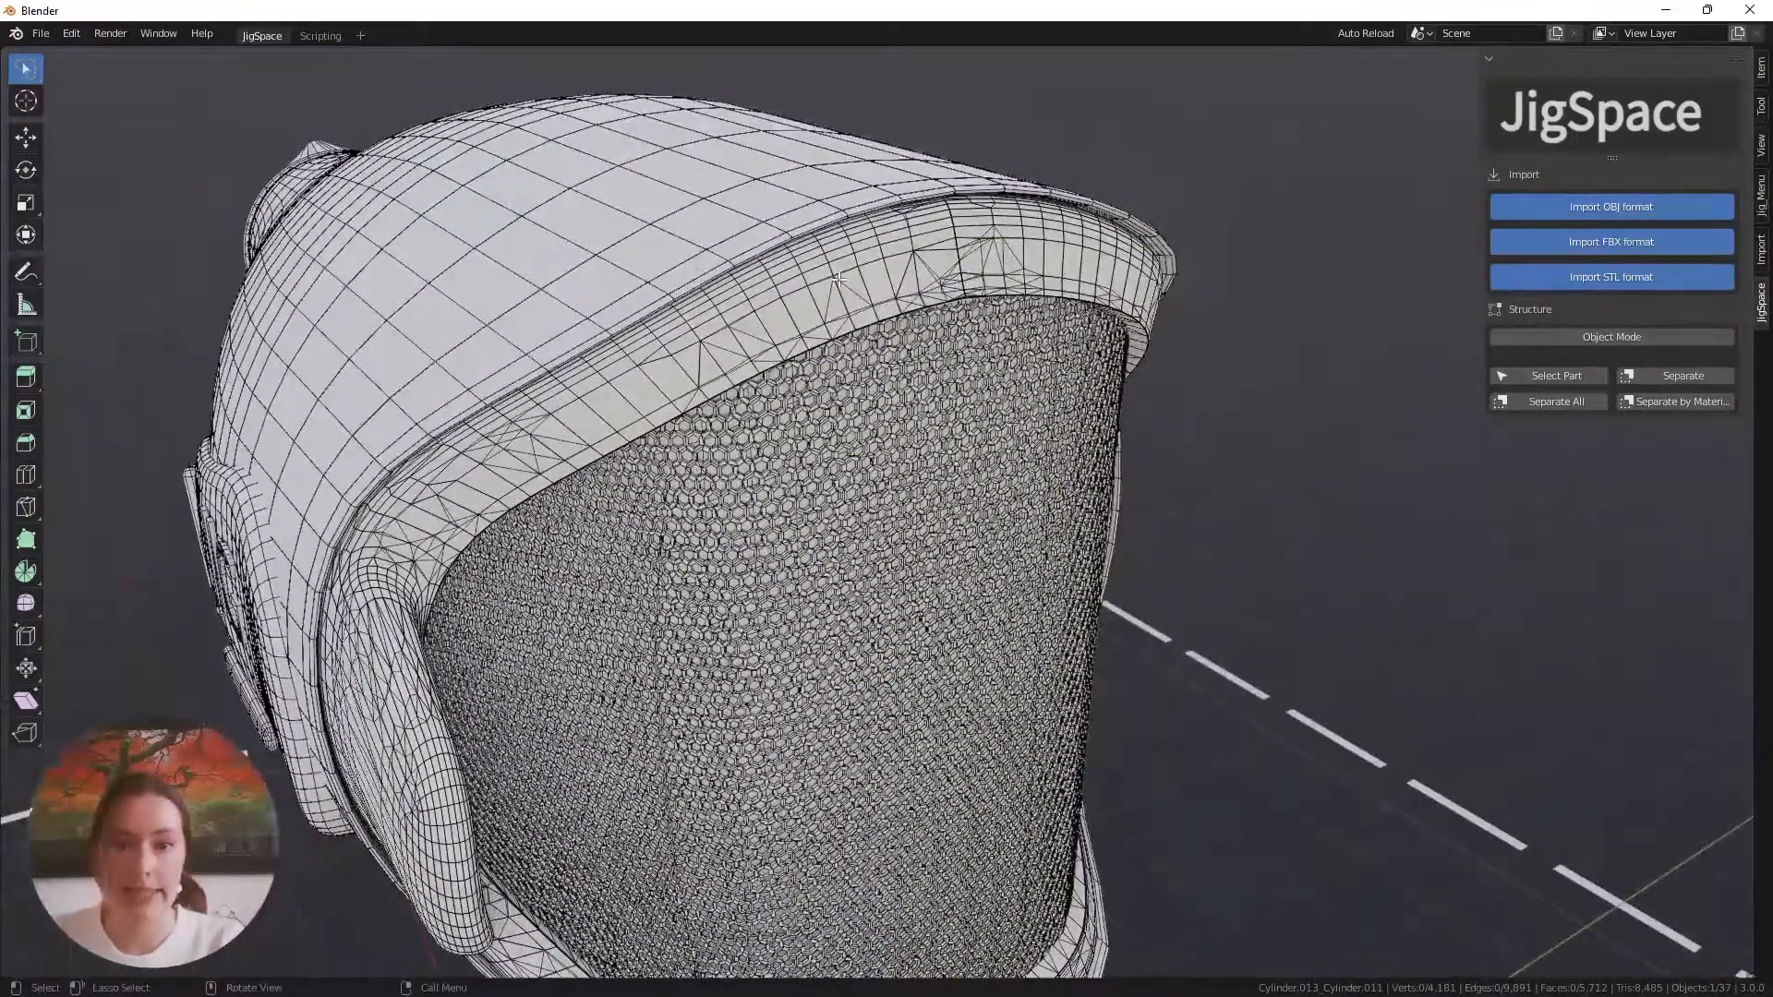
key(Tab)
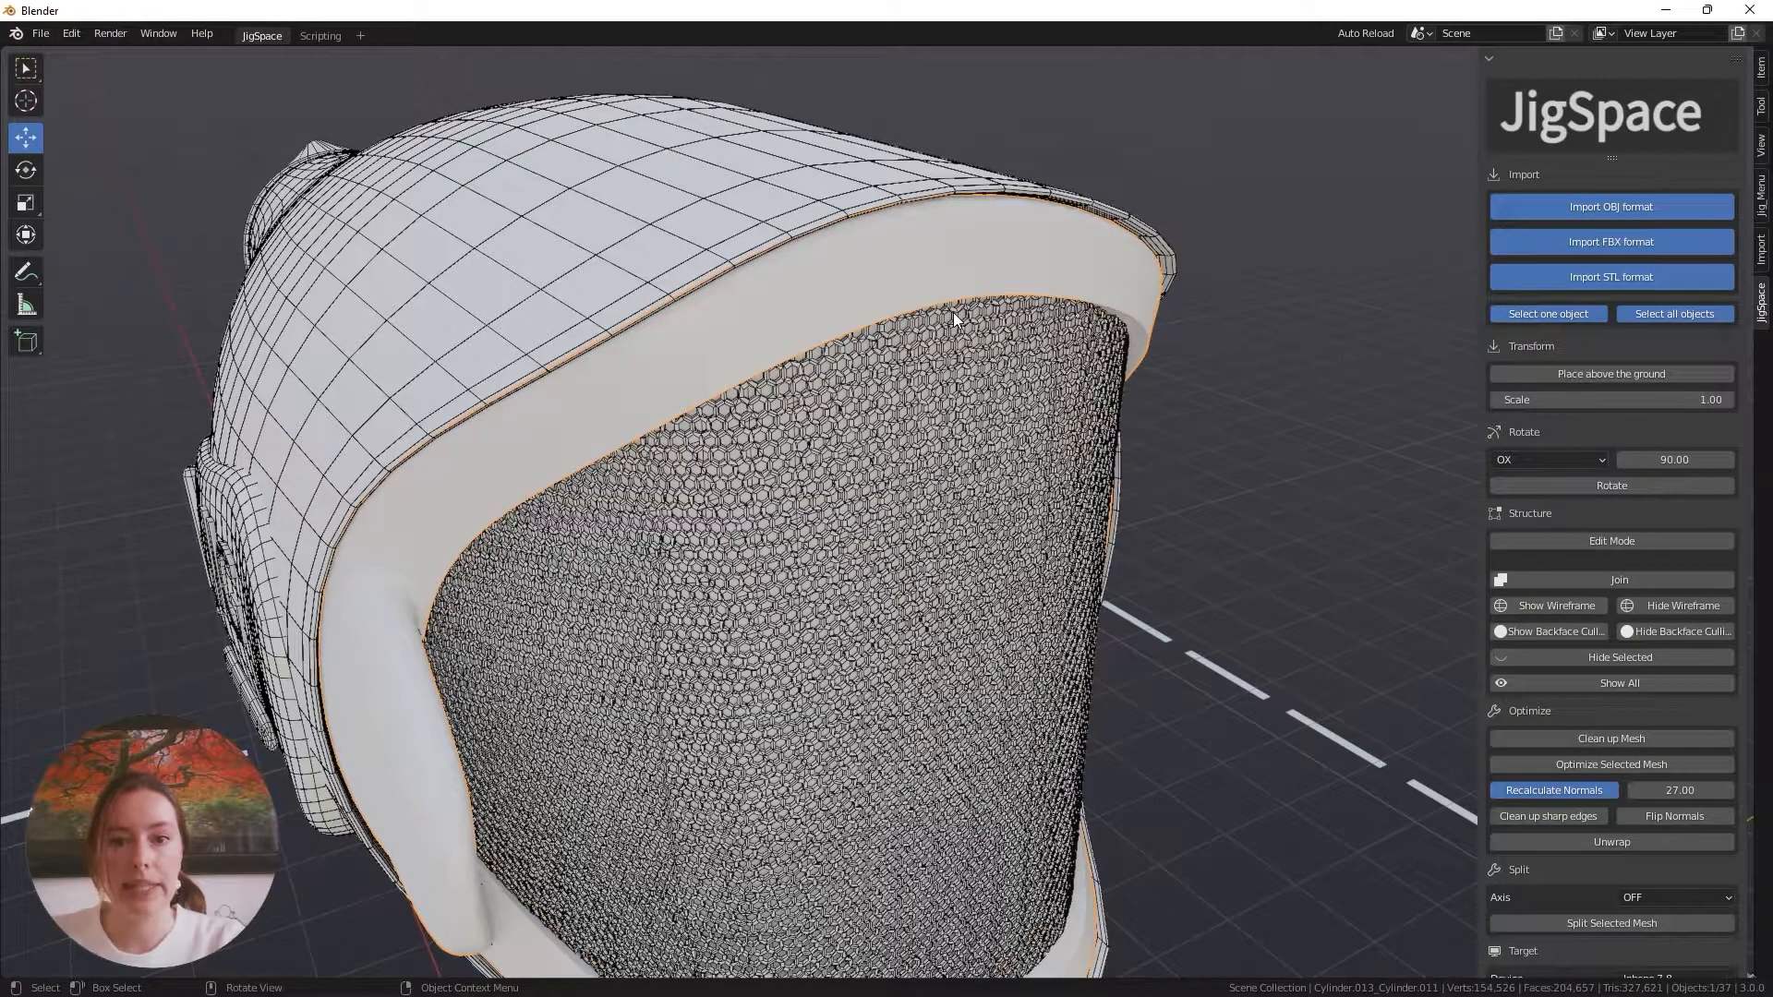
Select the sliding switch button in the handle's recess and hide its wireframe
click(1283, 397)
middle_drag(517, 647, 639, 552)
middle_drag(672, 698, 975, 259)
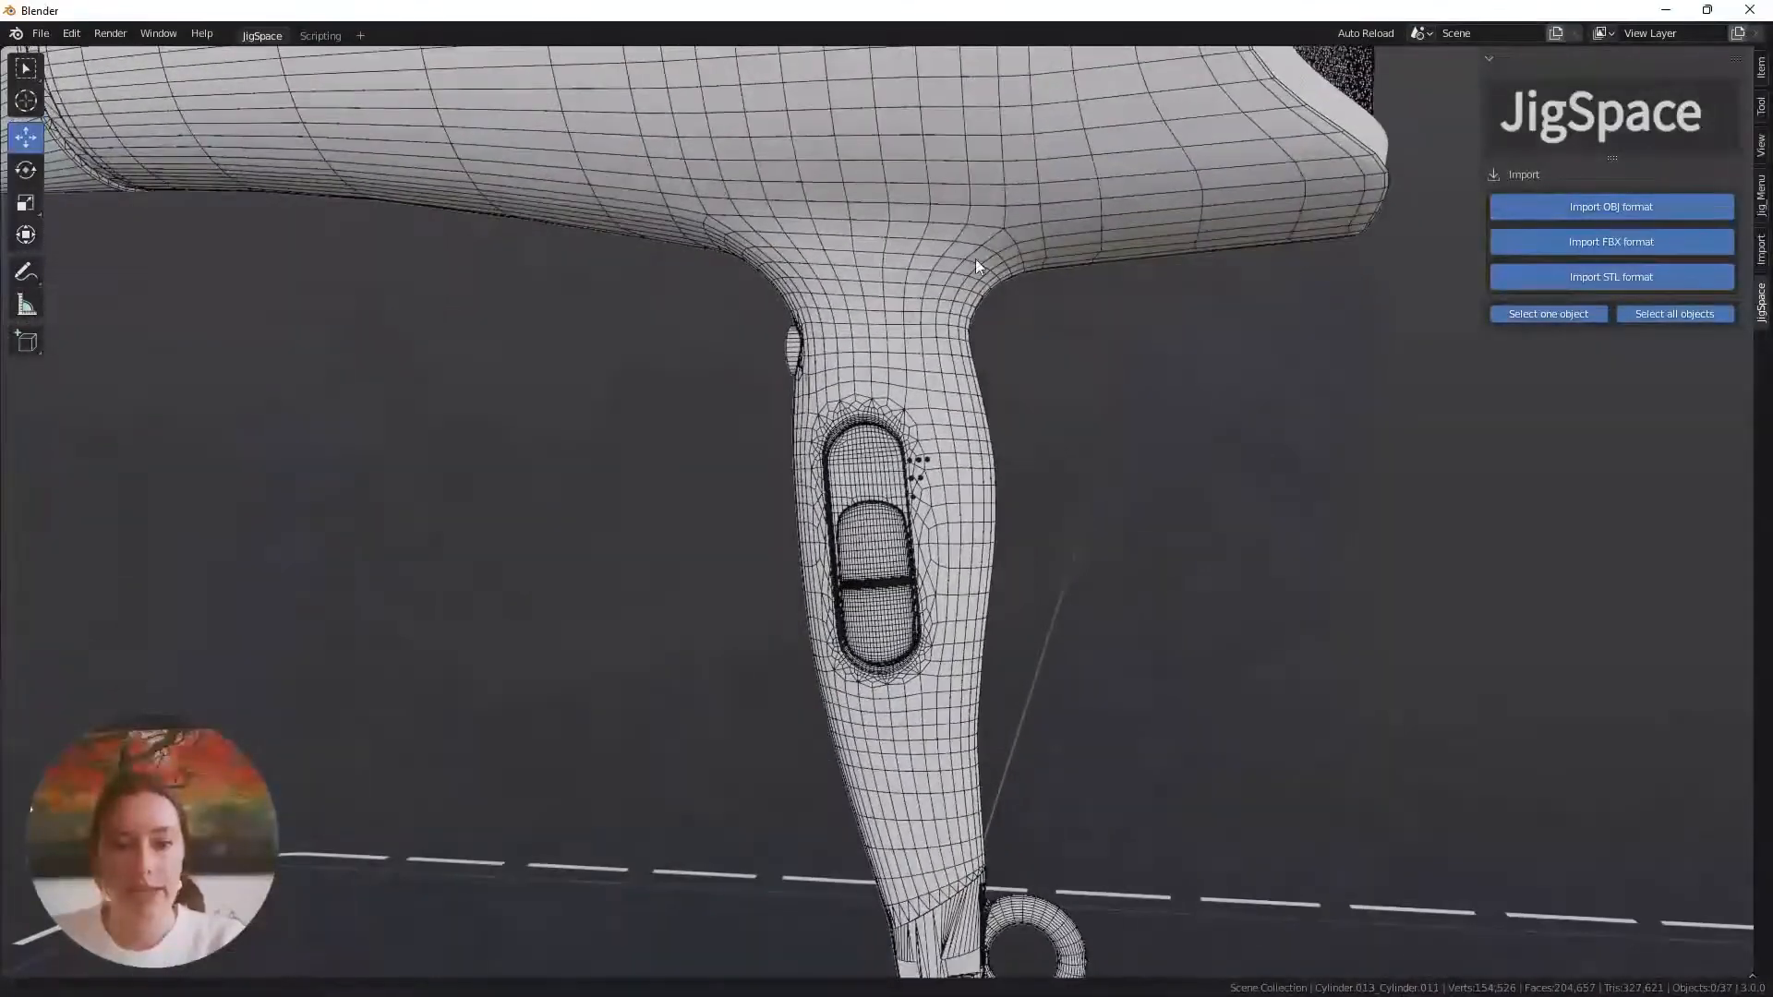
middle_drag(879, 567, 932, 558)
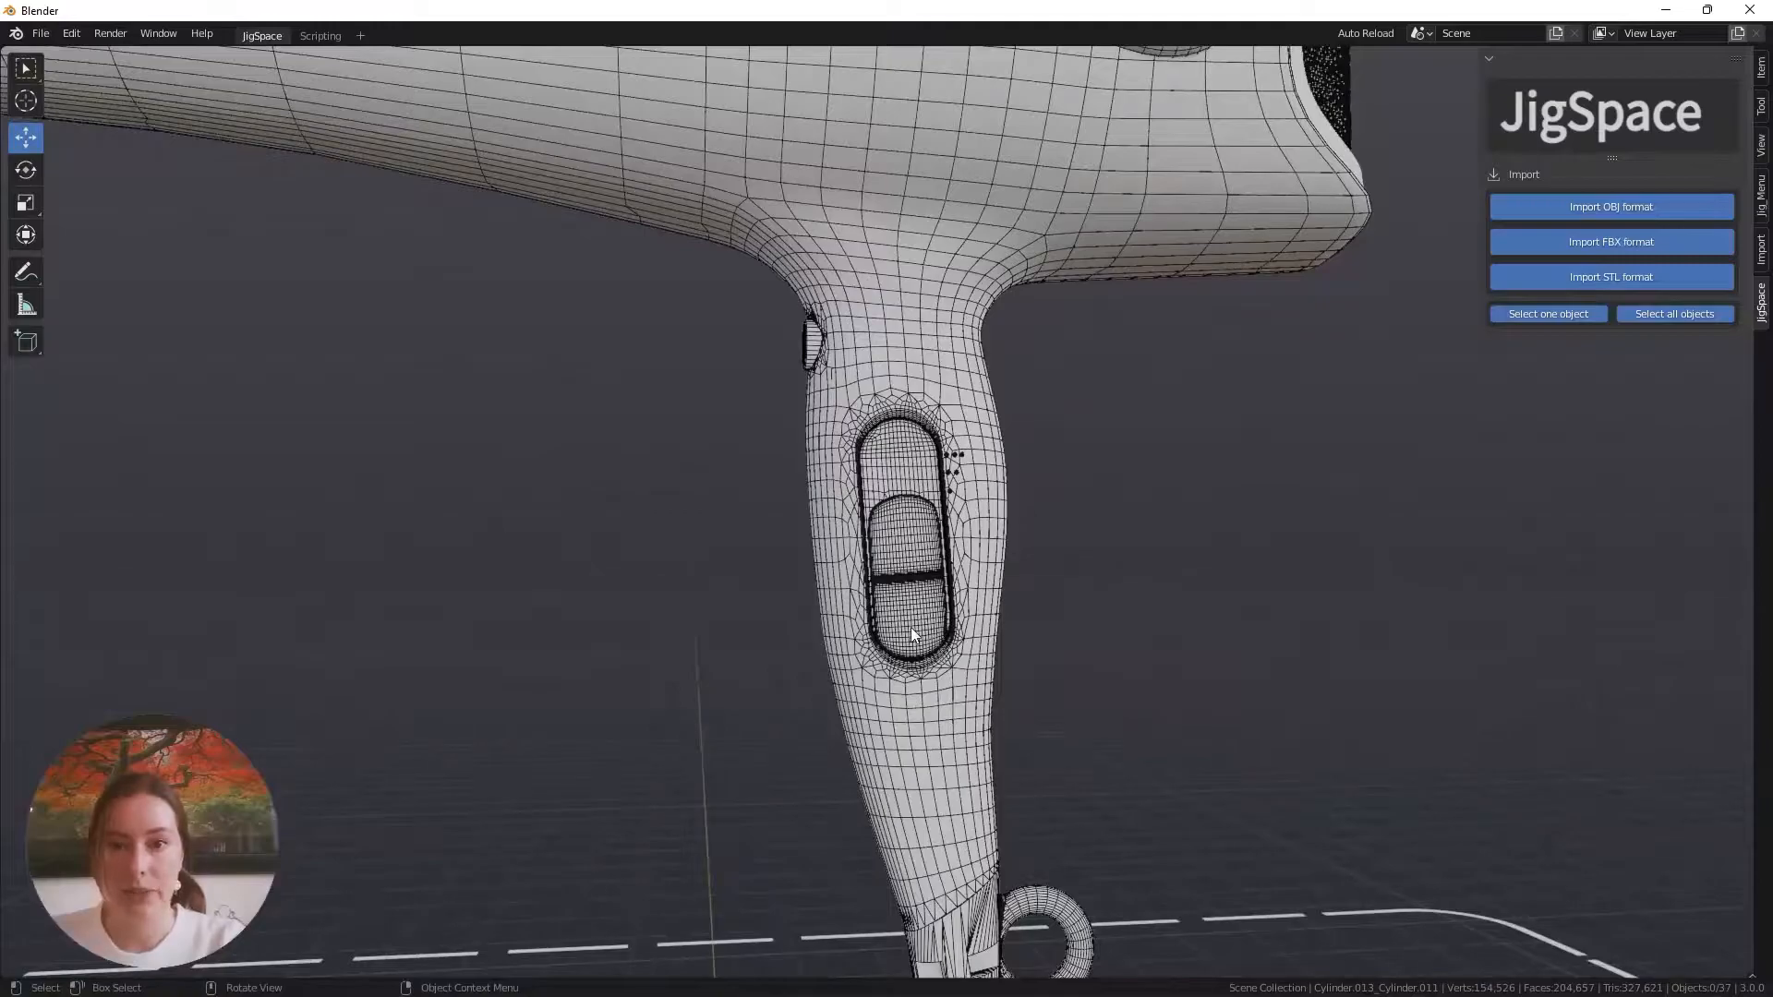
scroll(911, 628, up, 6)
middle_drag(943, 673, 900, 535)
scroll(896, 554, up, 5)
scroll(881, 573, down, 3)
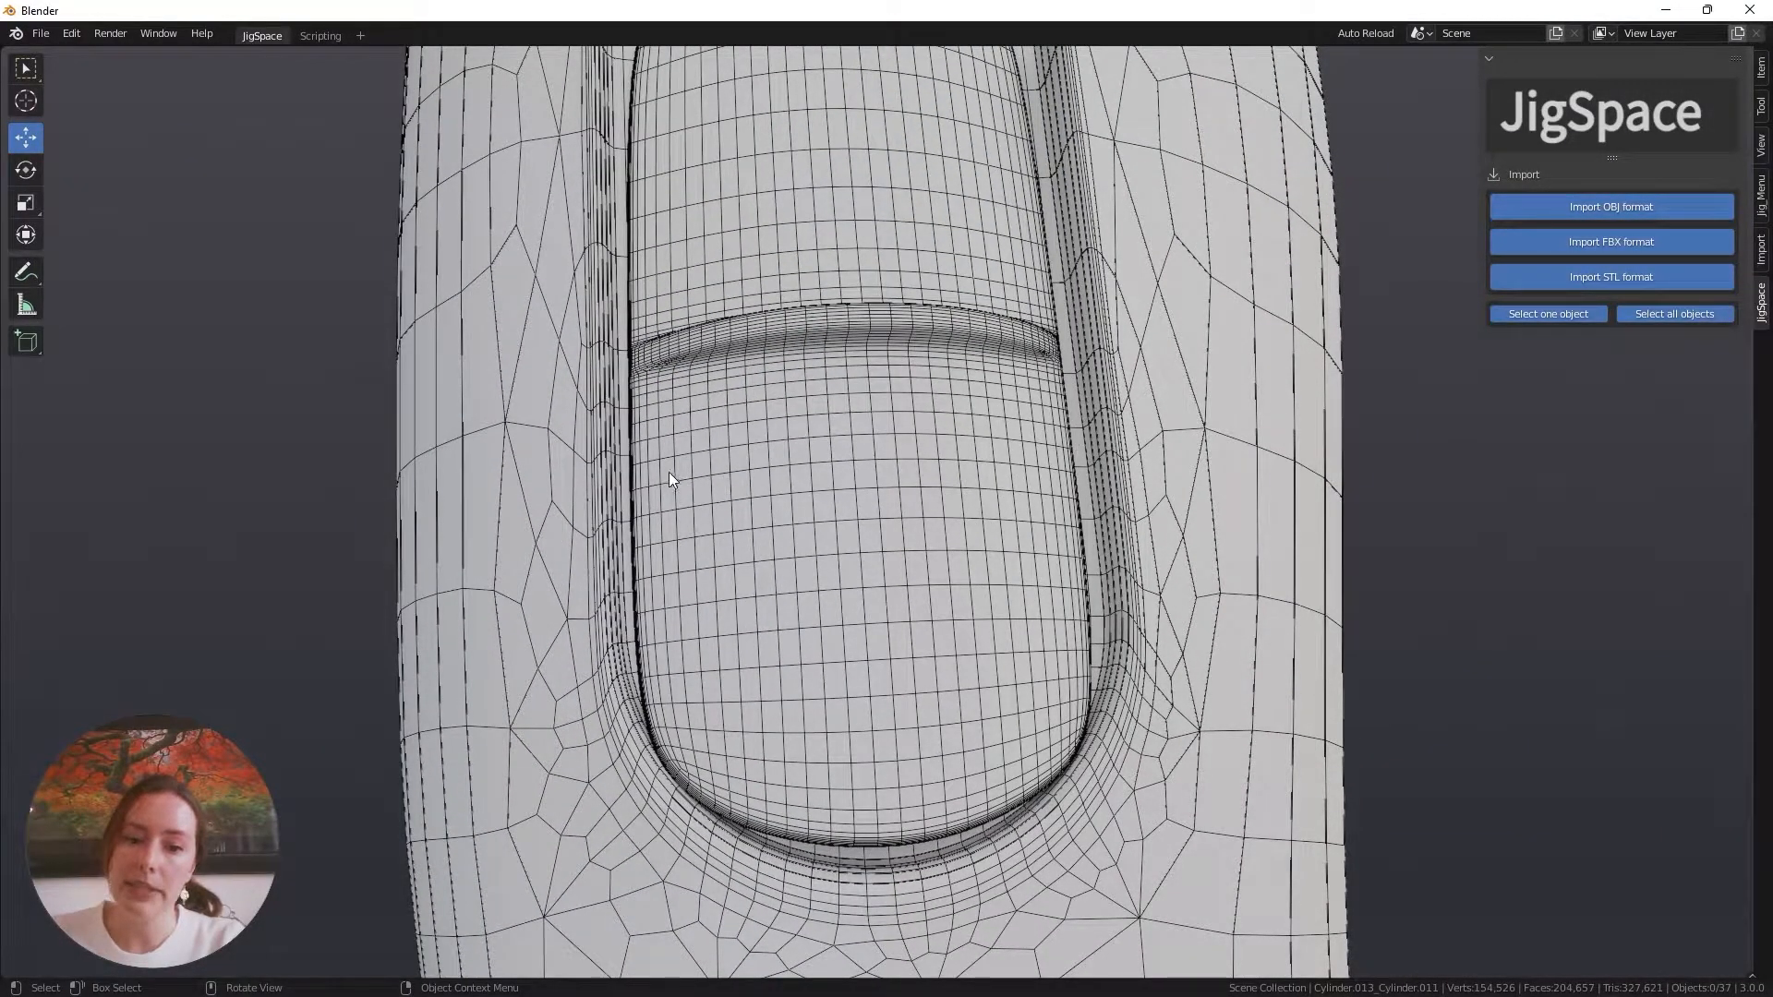
click(920, 529)
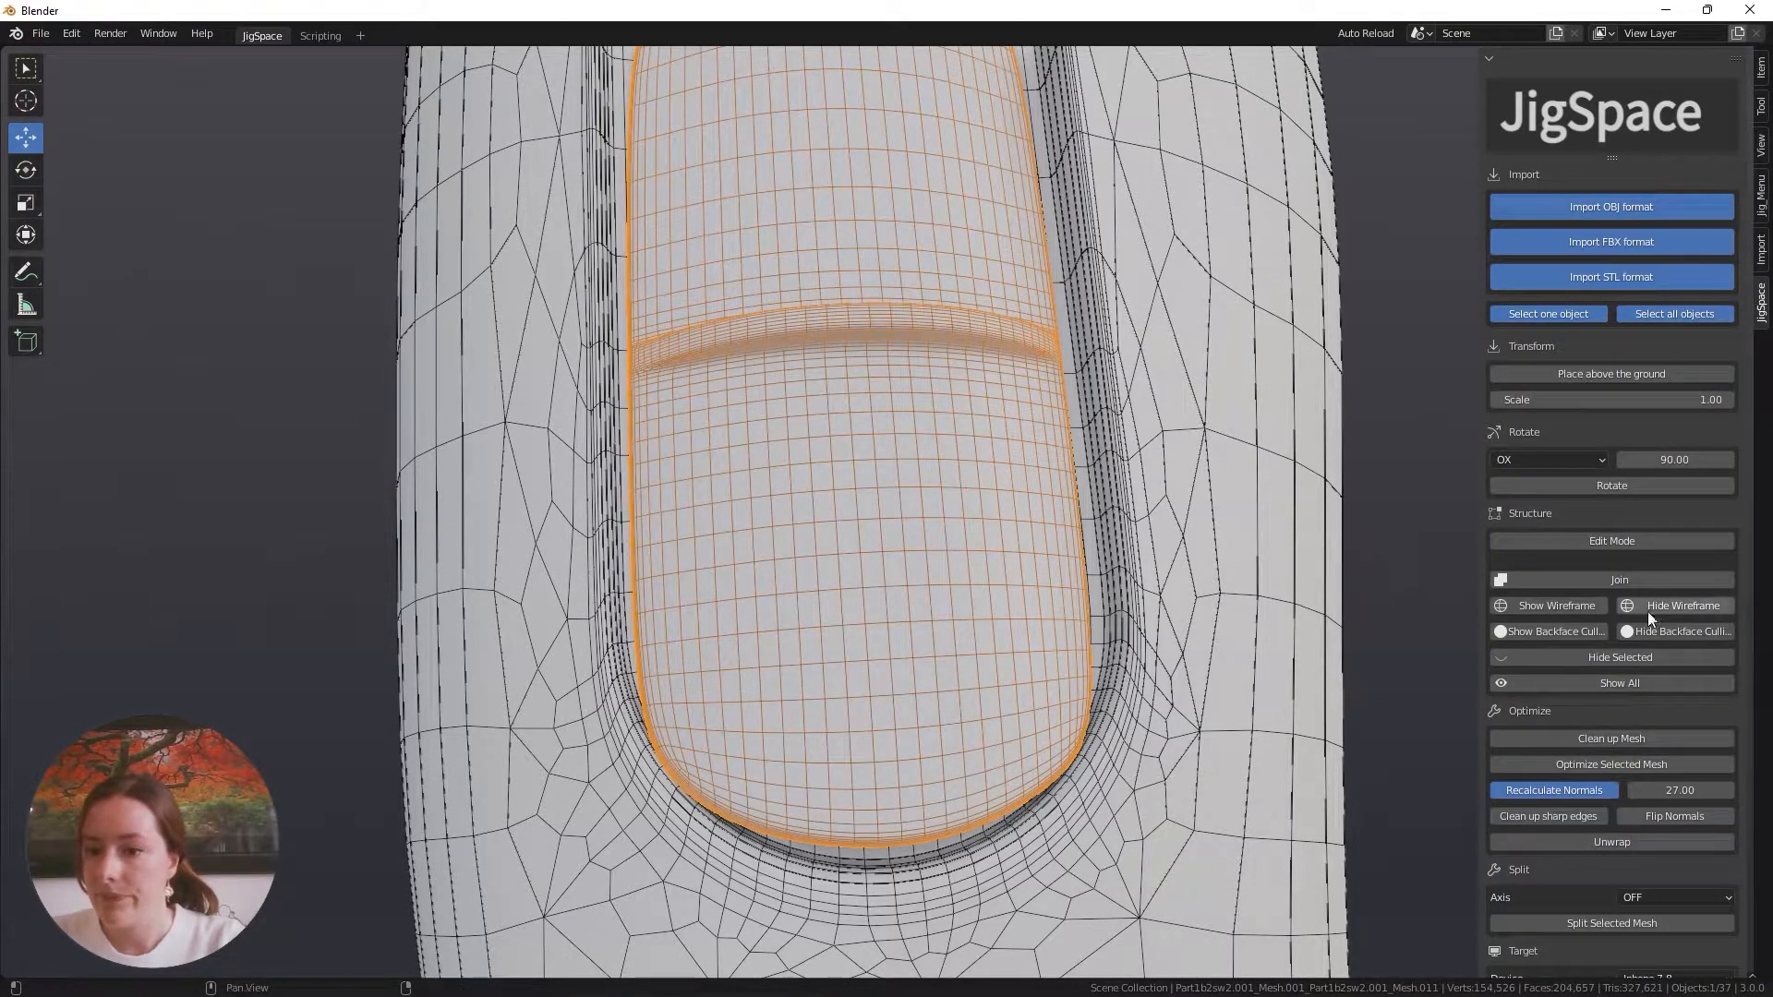
click(1692, 611)
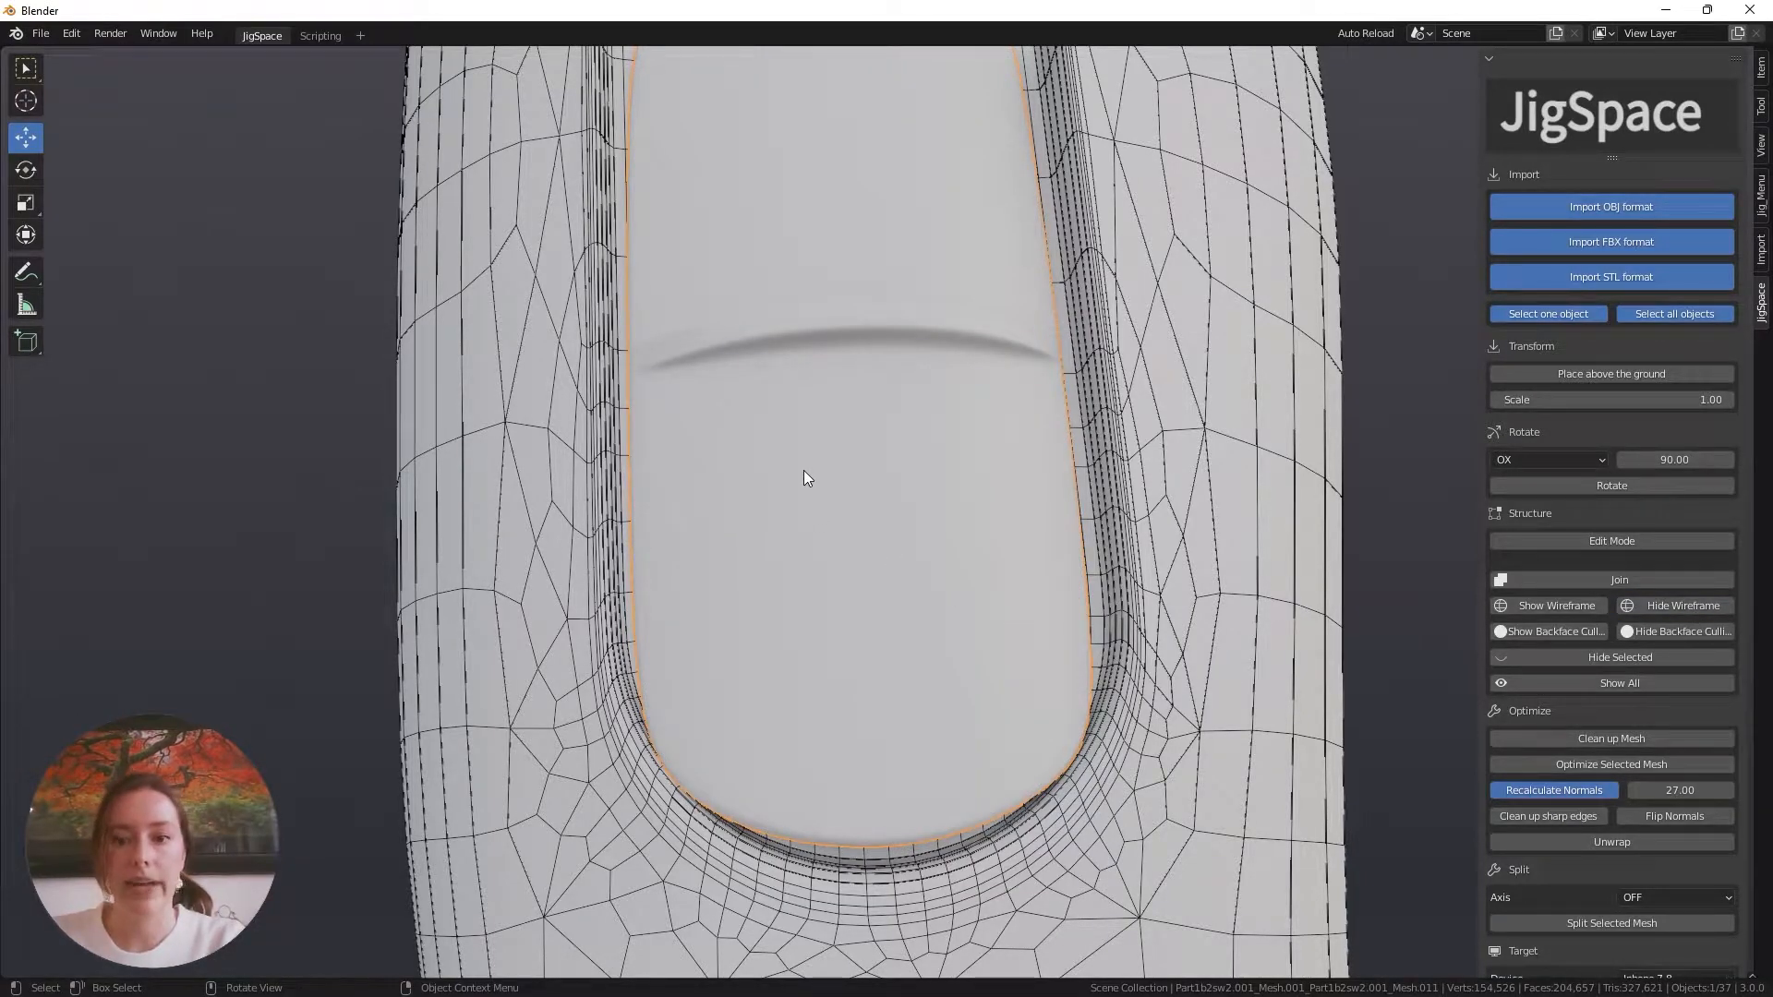
Start optimizing the switch button with a ratio of 0.10 and recalculate its normals
click(1625, 765)
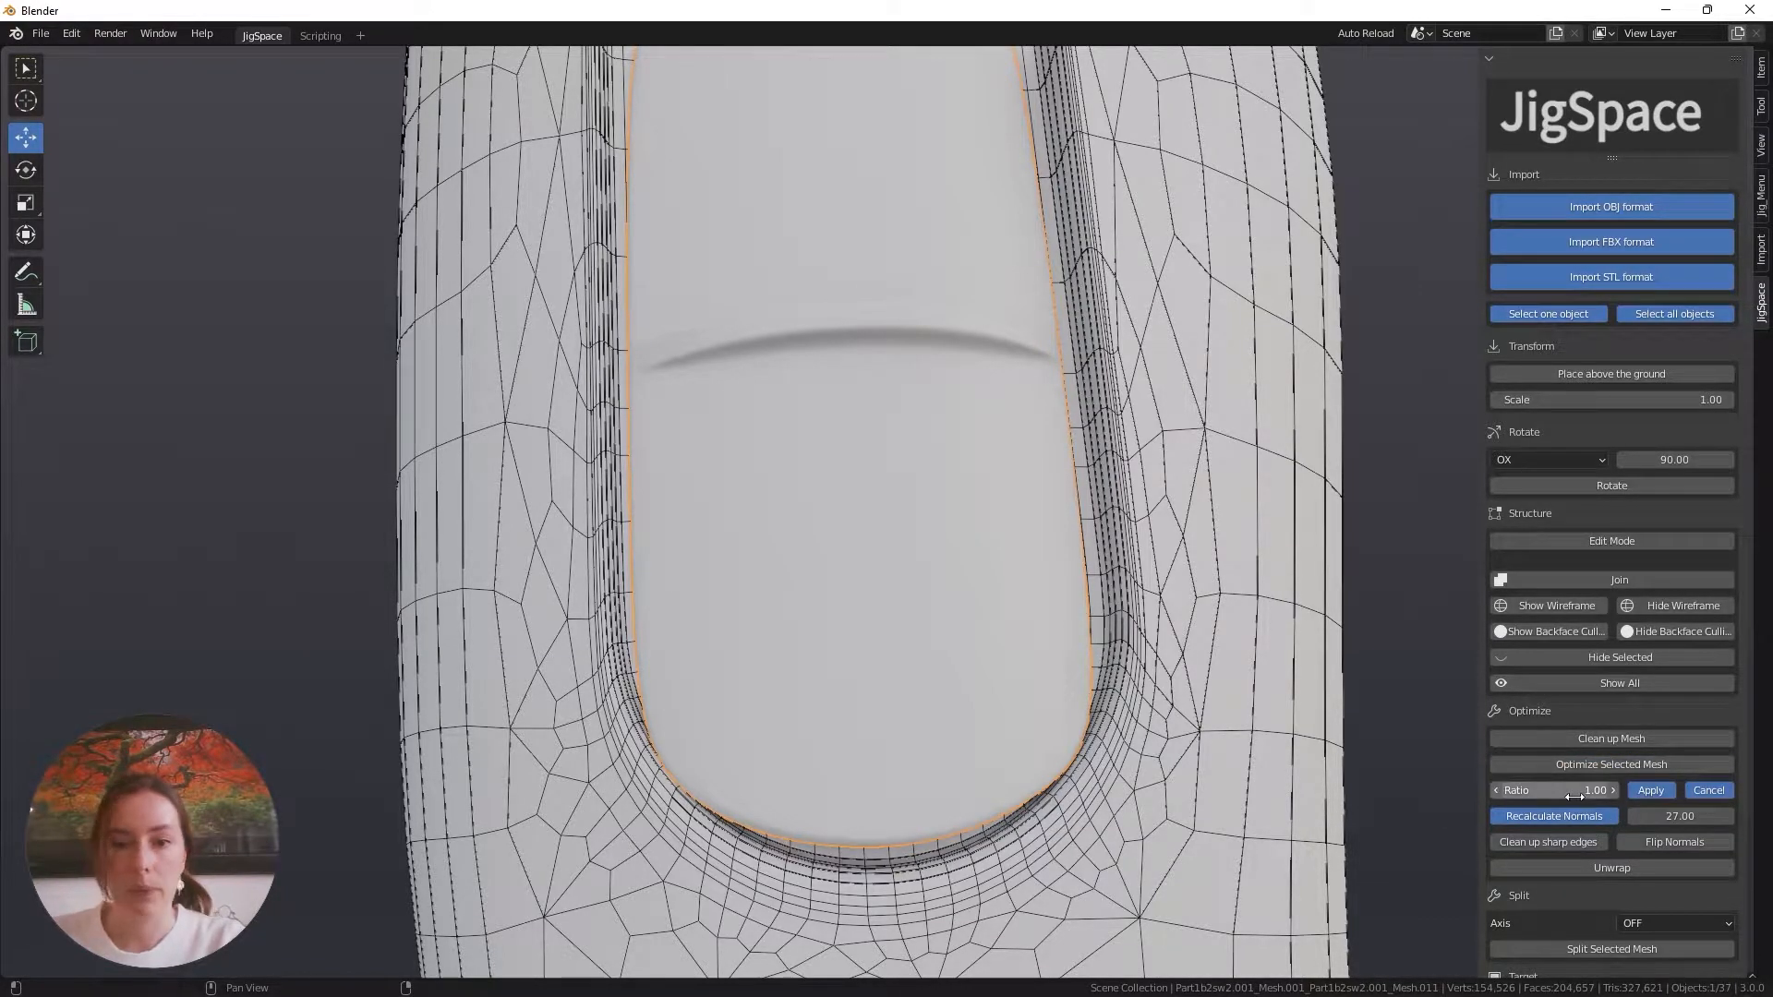
click(1575, 791)
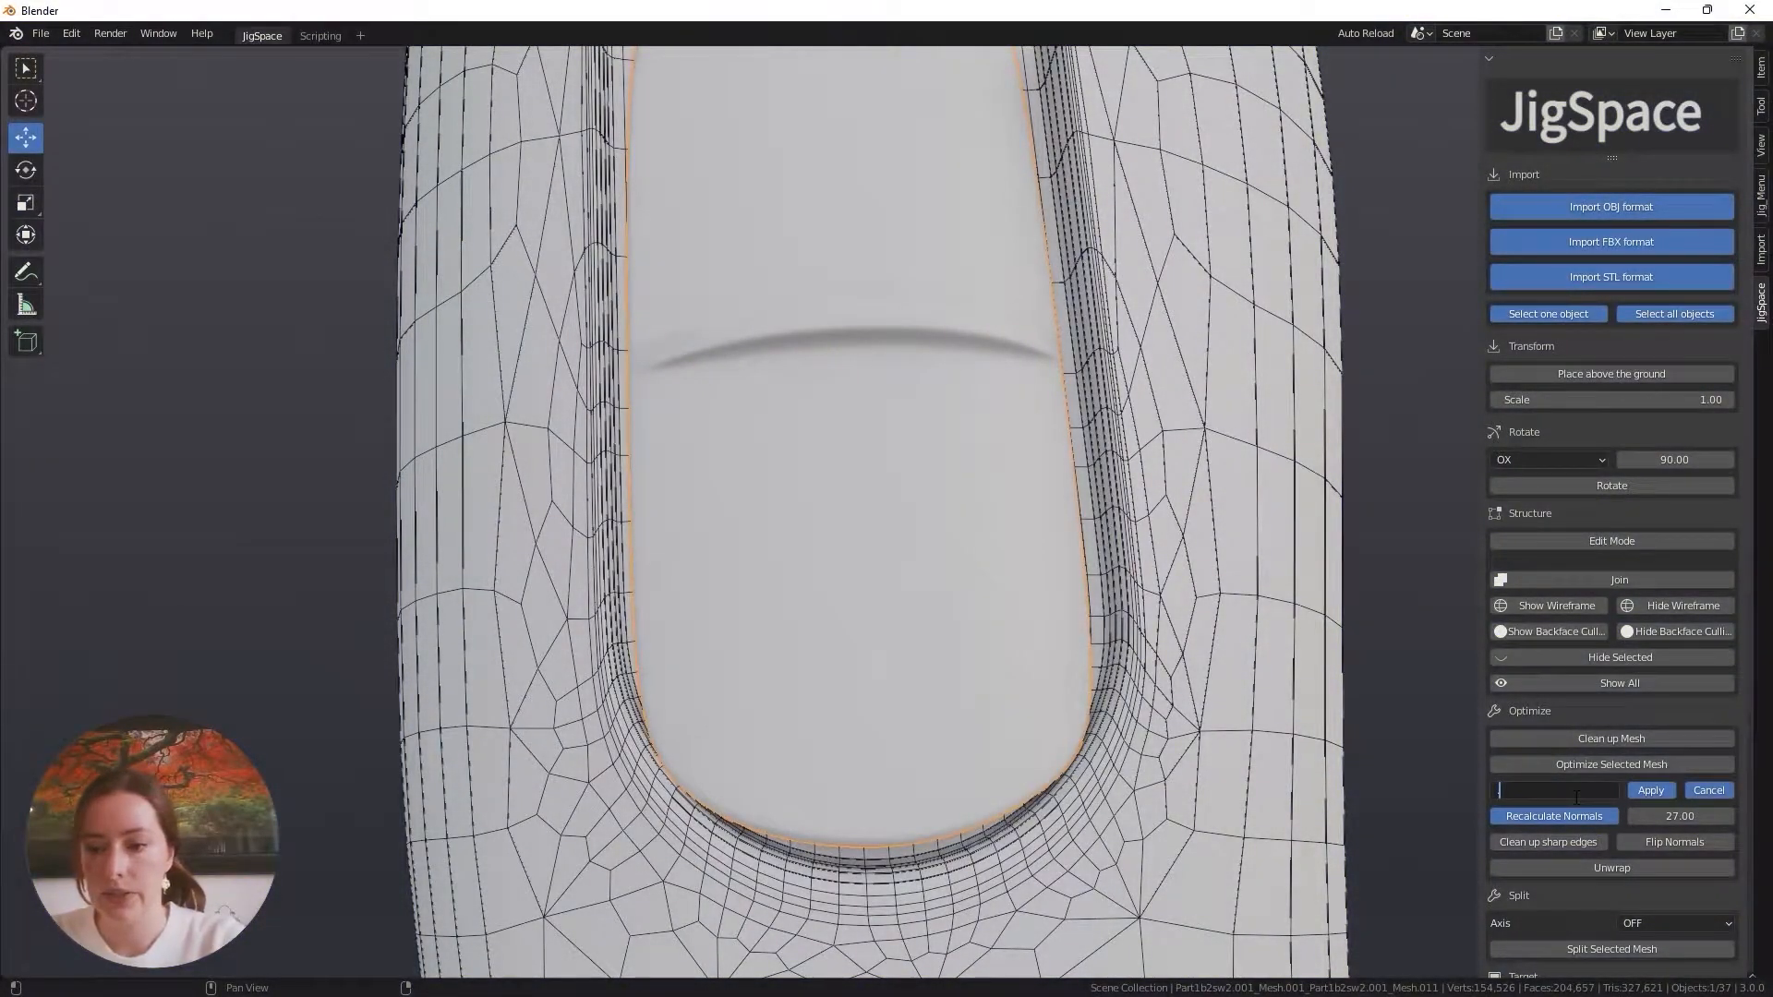
text(.1)
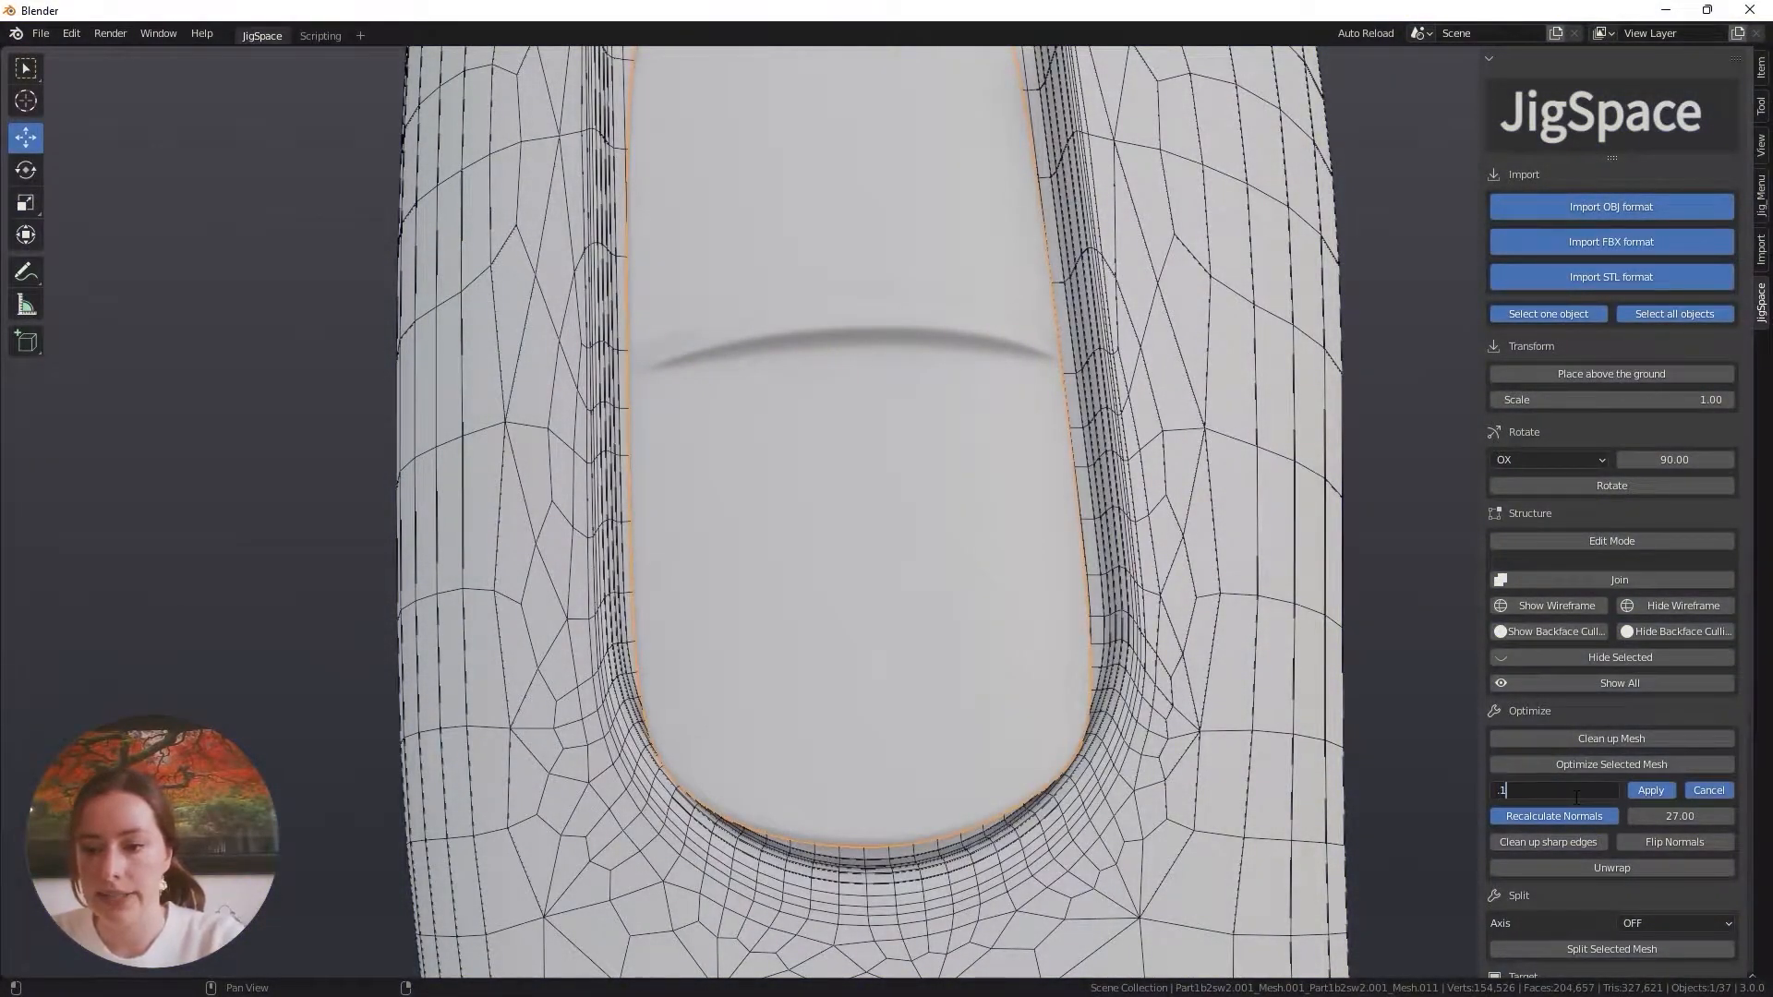
key(Return)
middle_drag(861, 610, 1004, 367)
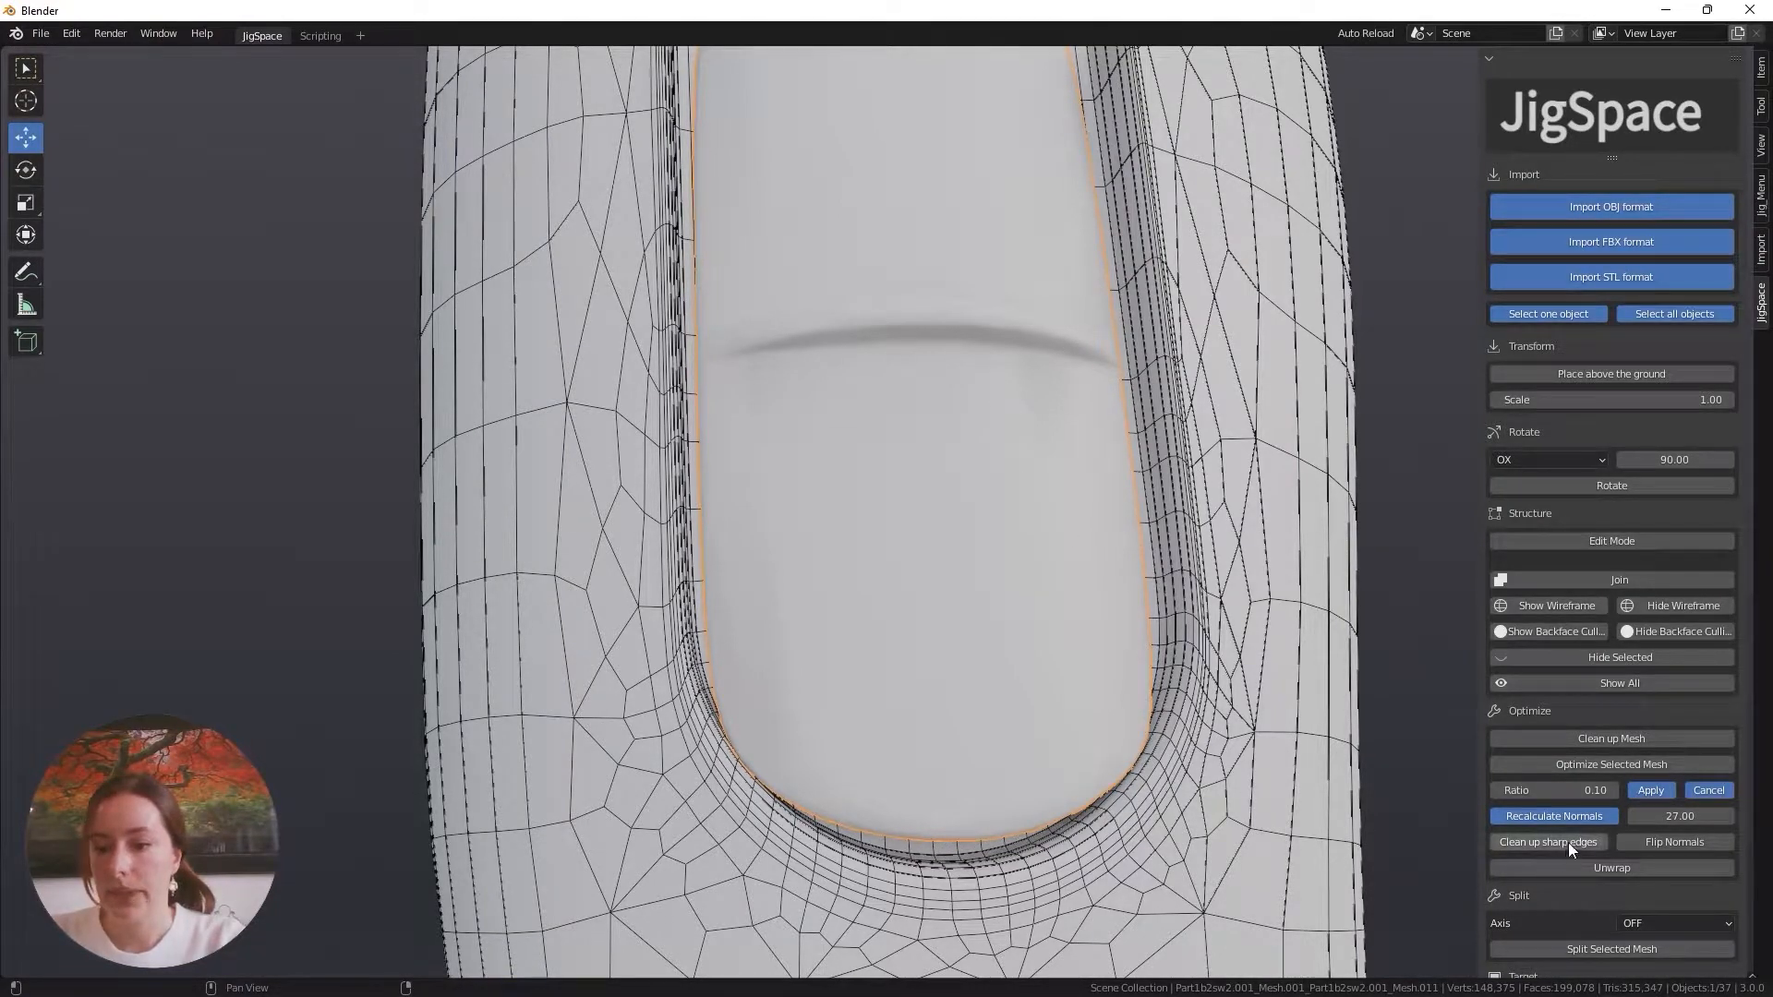
click(1572, 817)
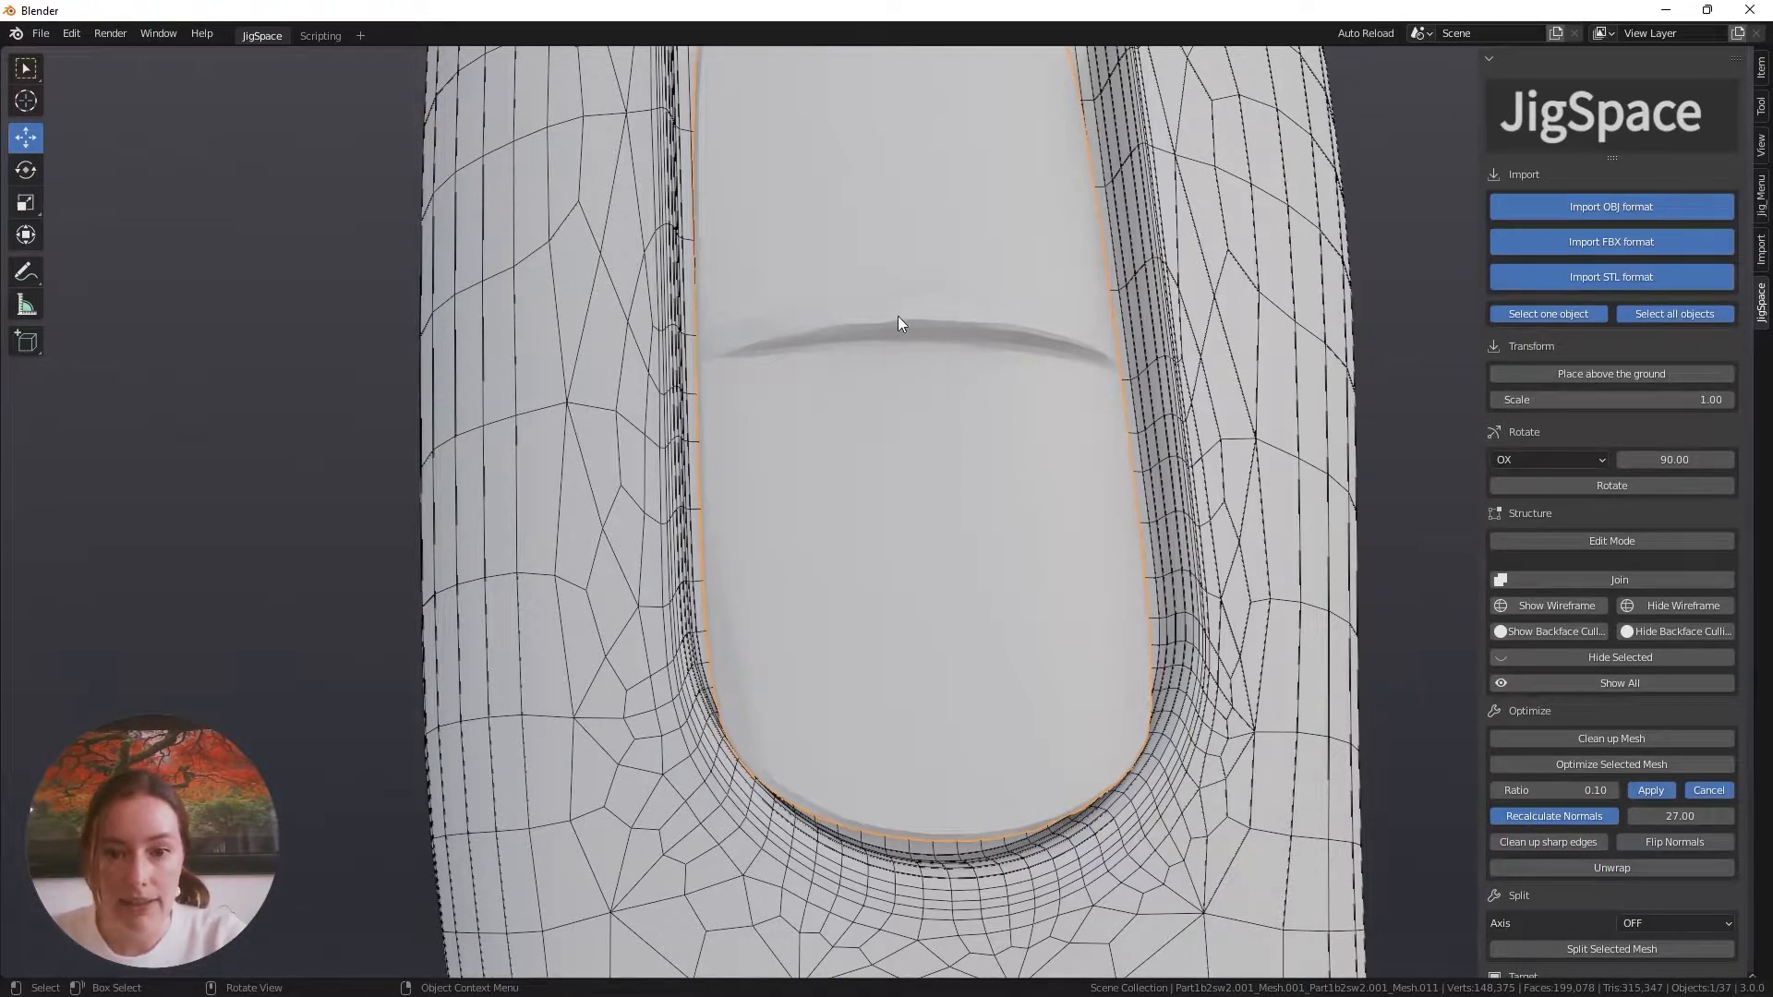
Try an optimization ratio of 0.20 on the switch button
click(1520, 789)
text(.2)
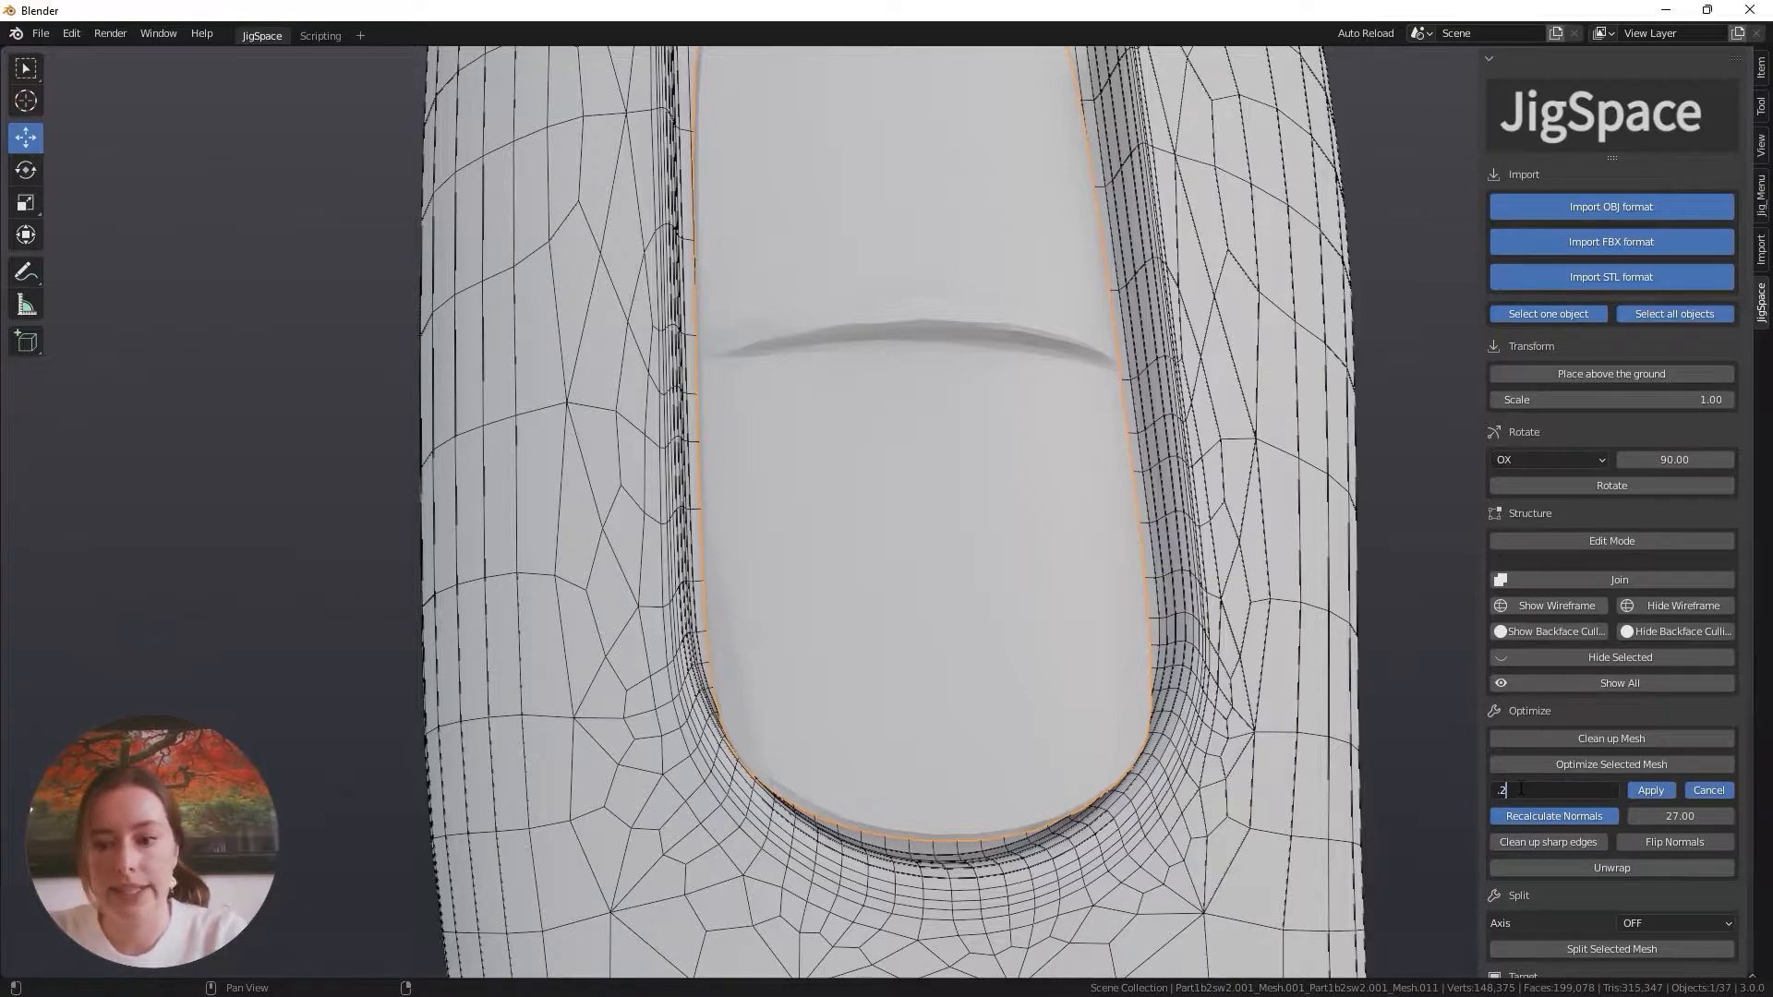
key(Return)
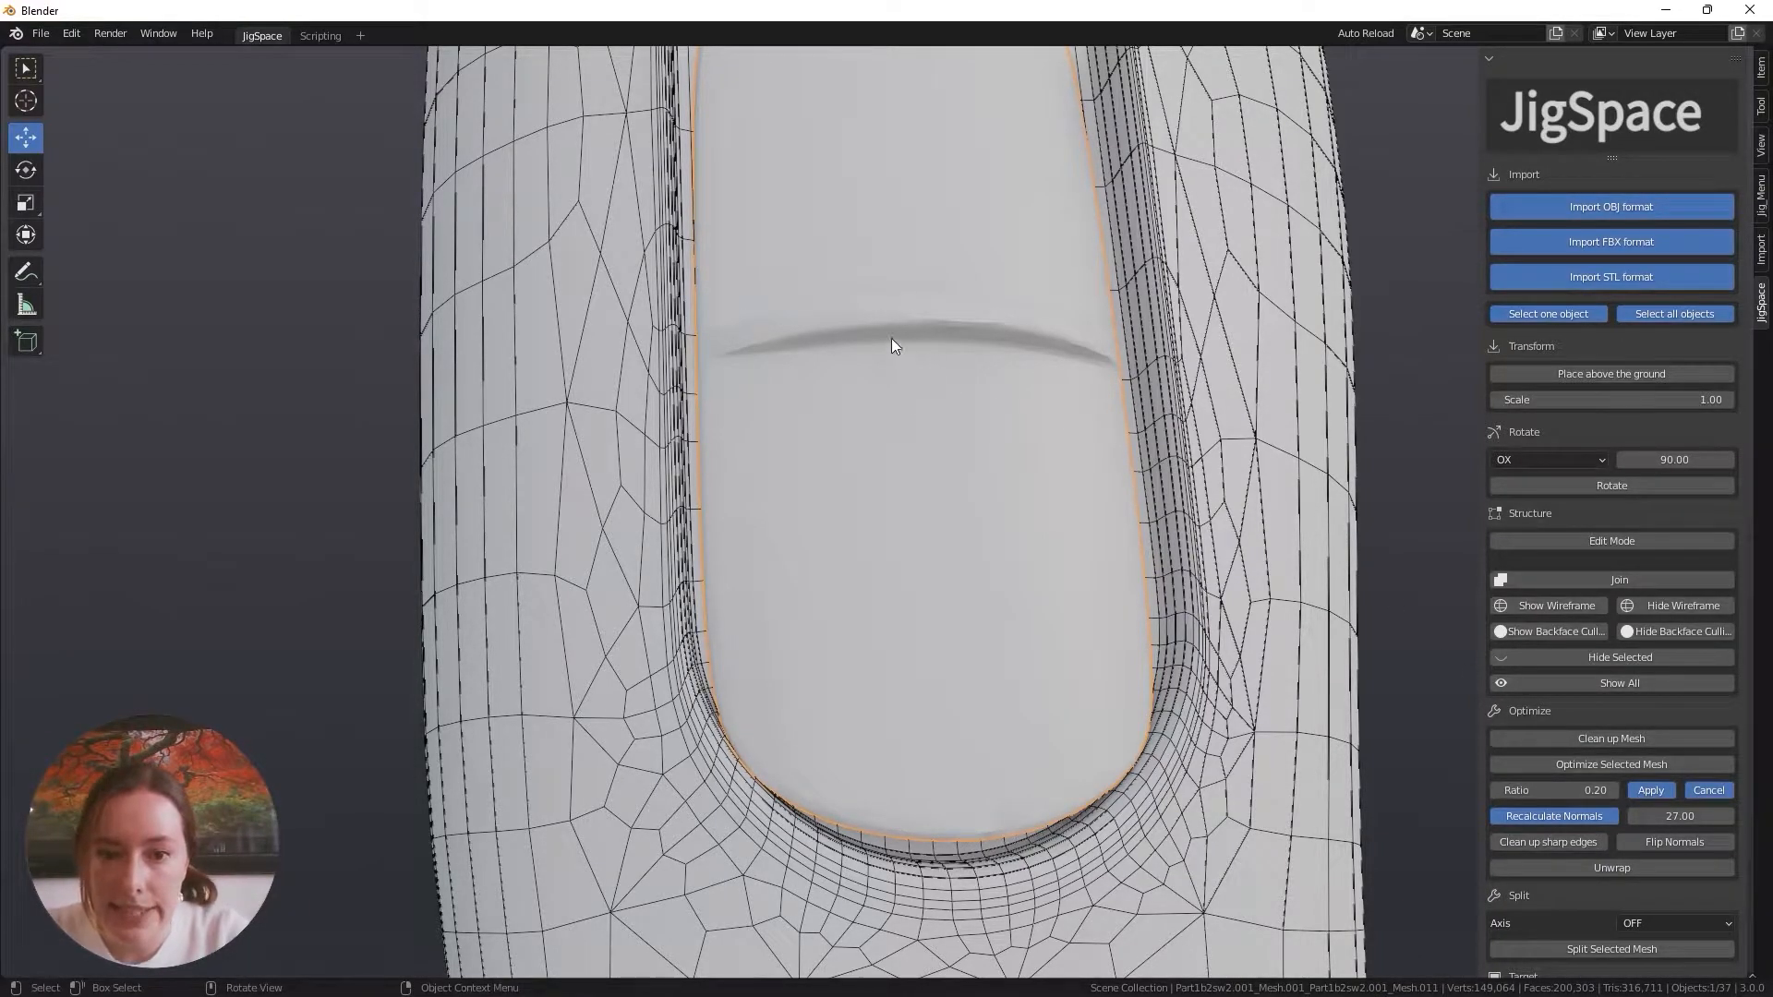
Try an optimization ratio of 0.30 on the switch button and check the shading of its groove up close
click(1556, 791)
key(BackSpace)
text(0.3)
key(Return)
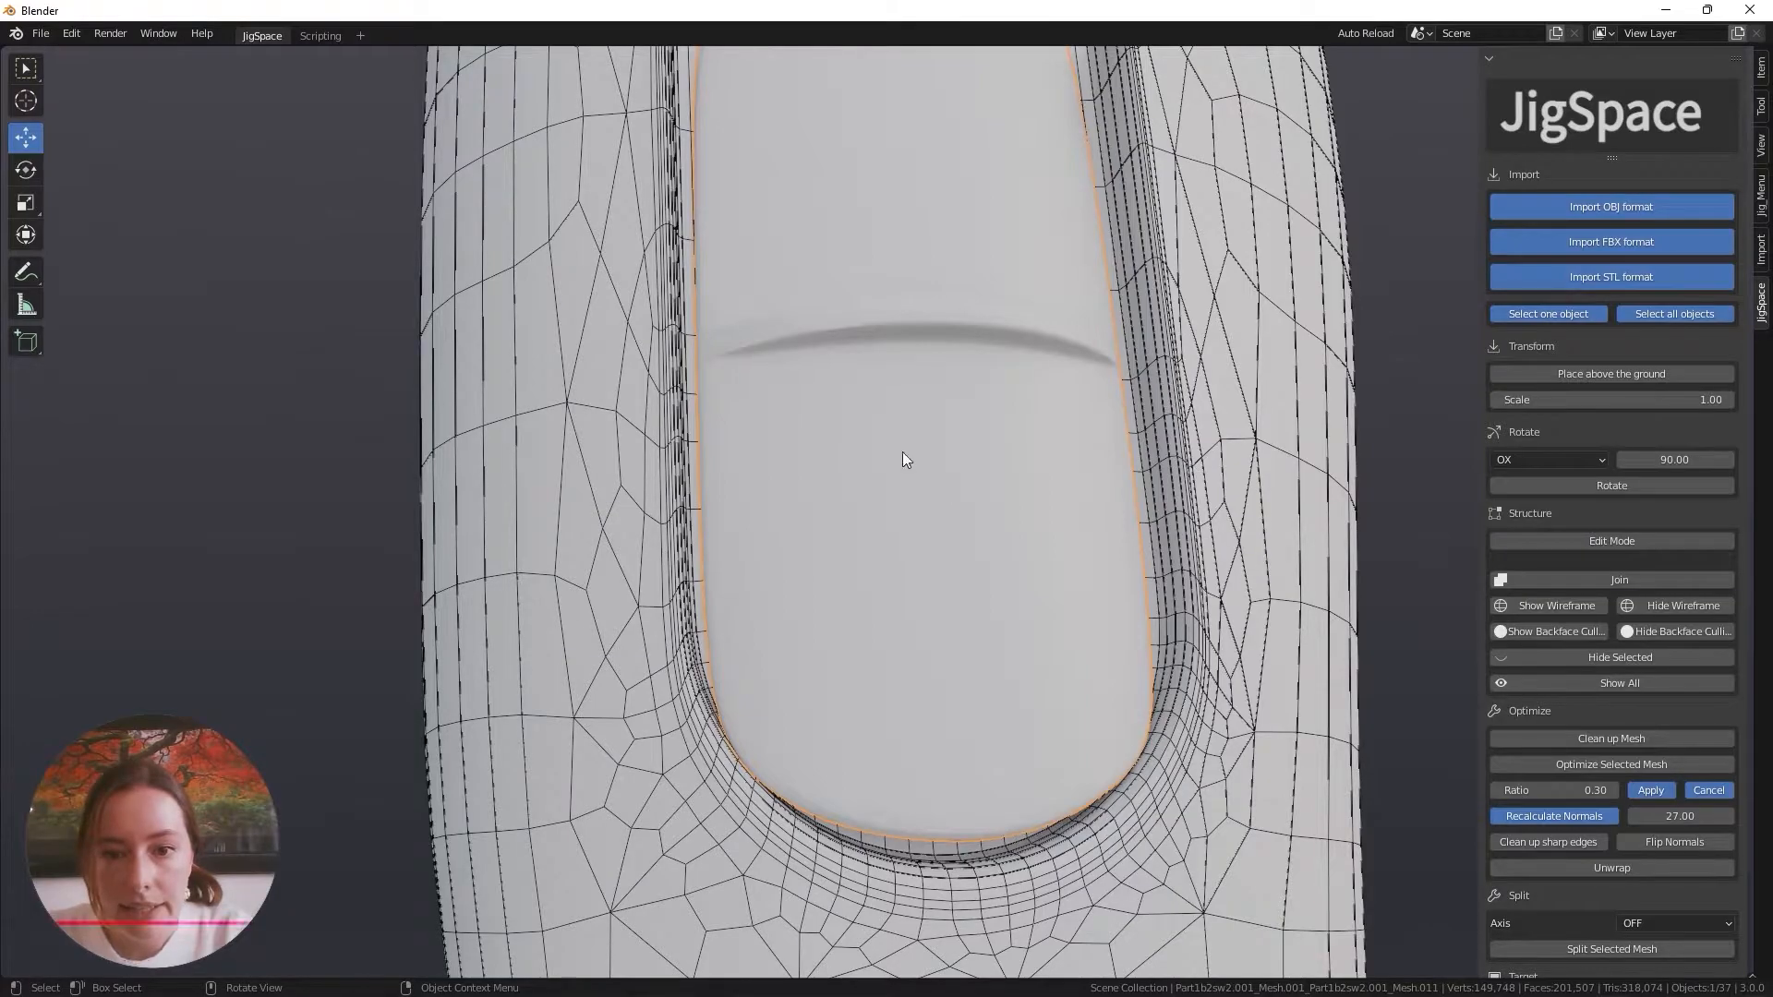
middle_drag(901, 452, 823, 273)
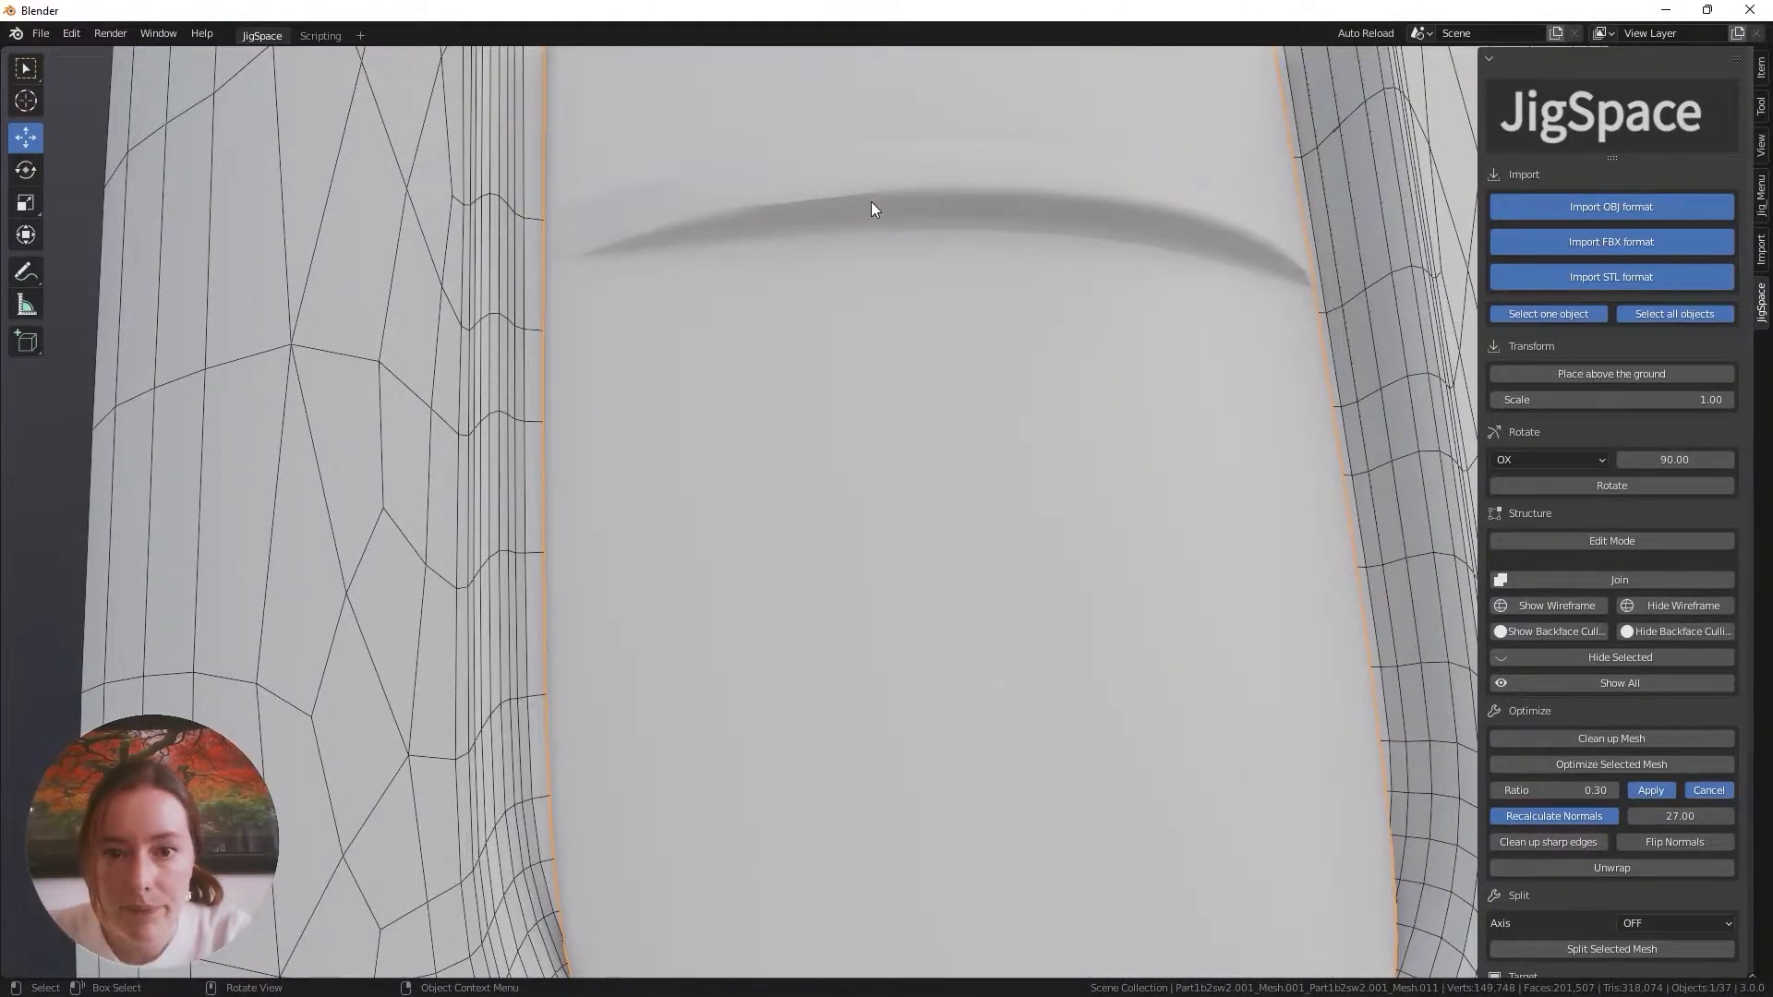
middle_drag(870, 206, 989, 265)
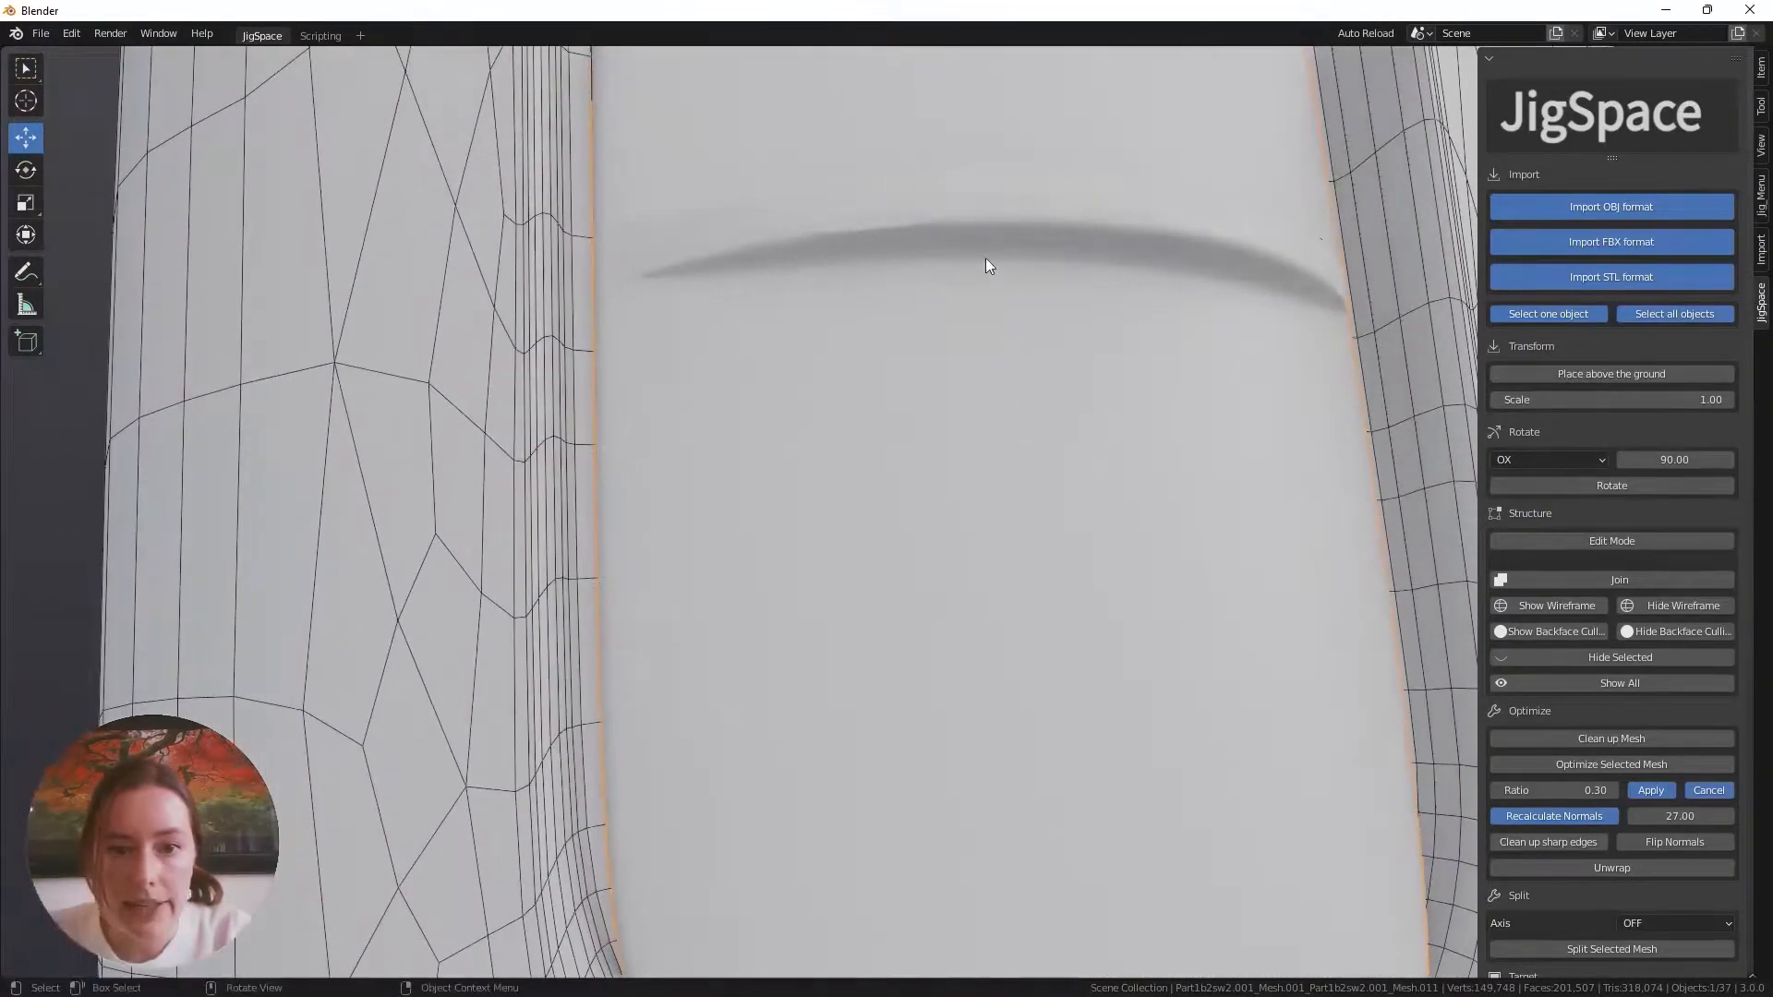
scroll(879, 262, down, 6)
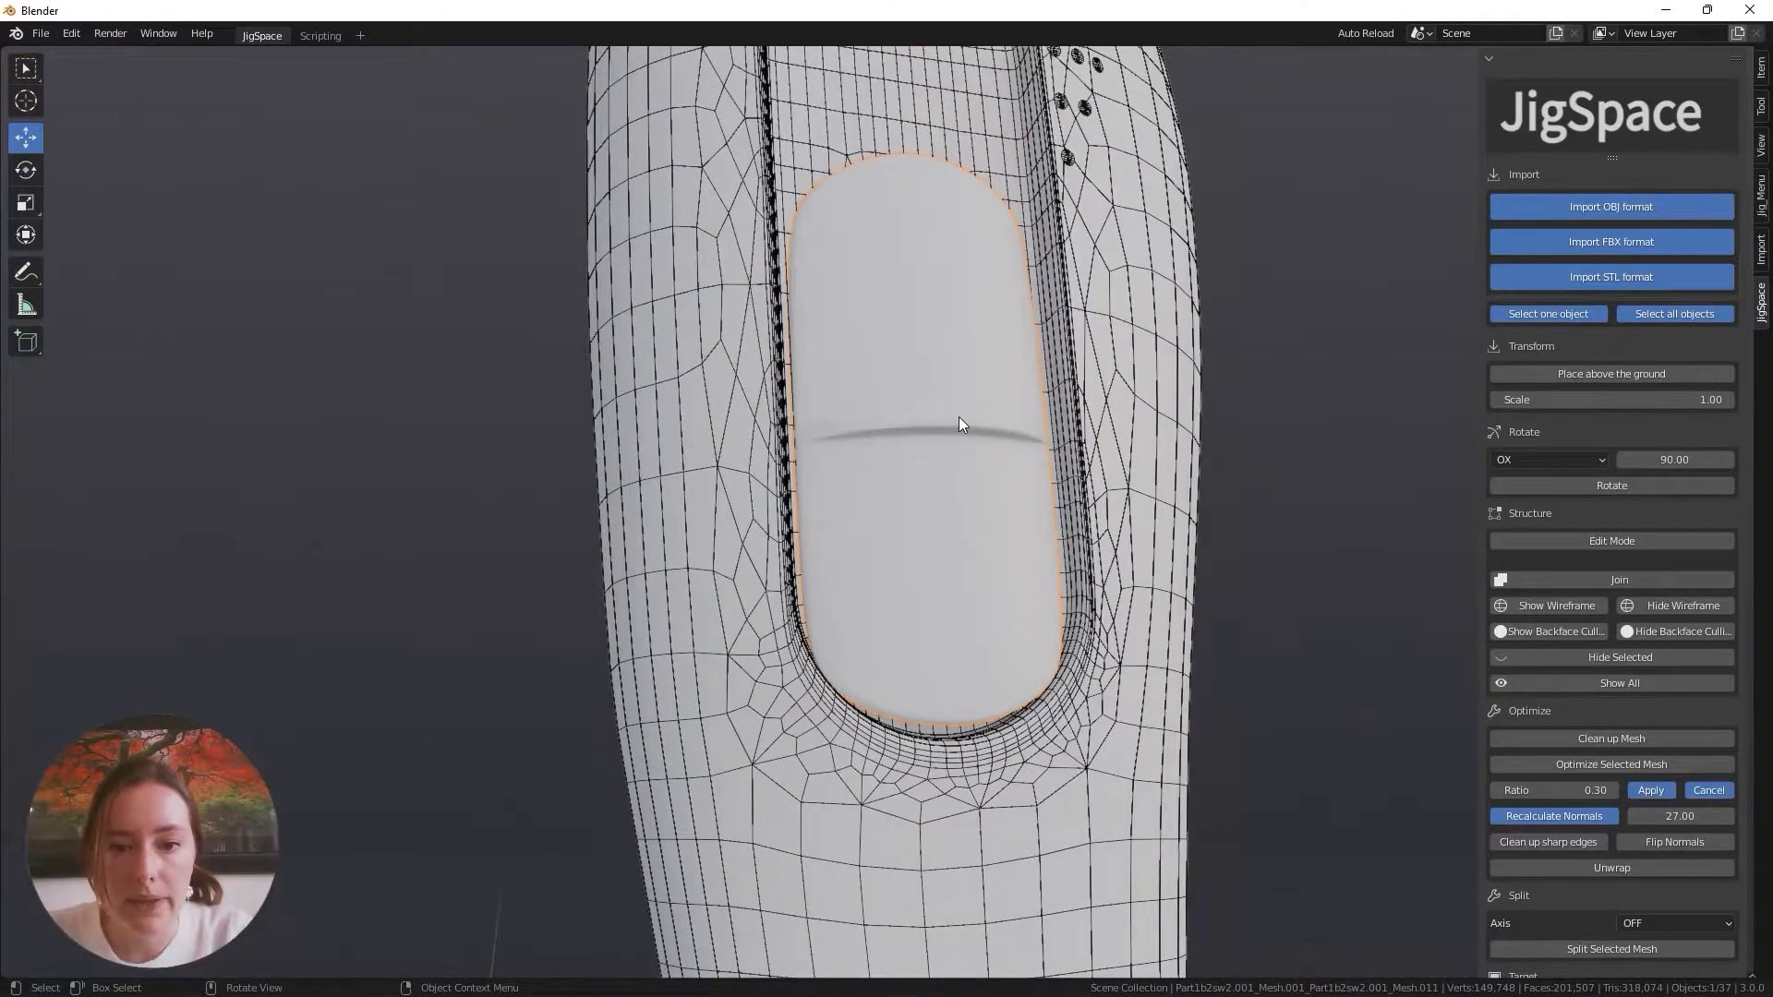
scroll(959, 418, up, 6)
Set the switch button's optimization ratio to 0.40 and apply the reduction
click(1561, 790)
key(BackSpace)
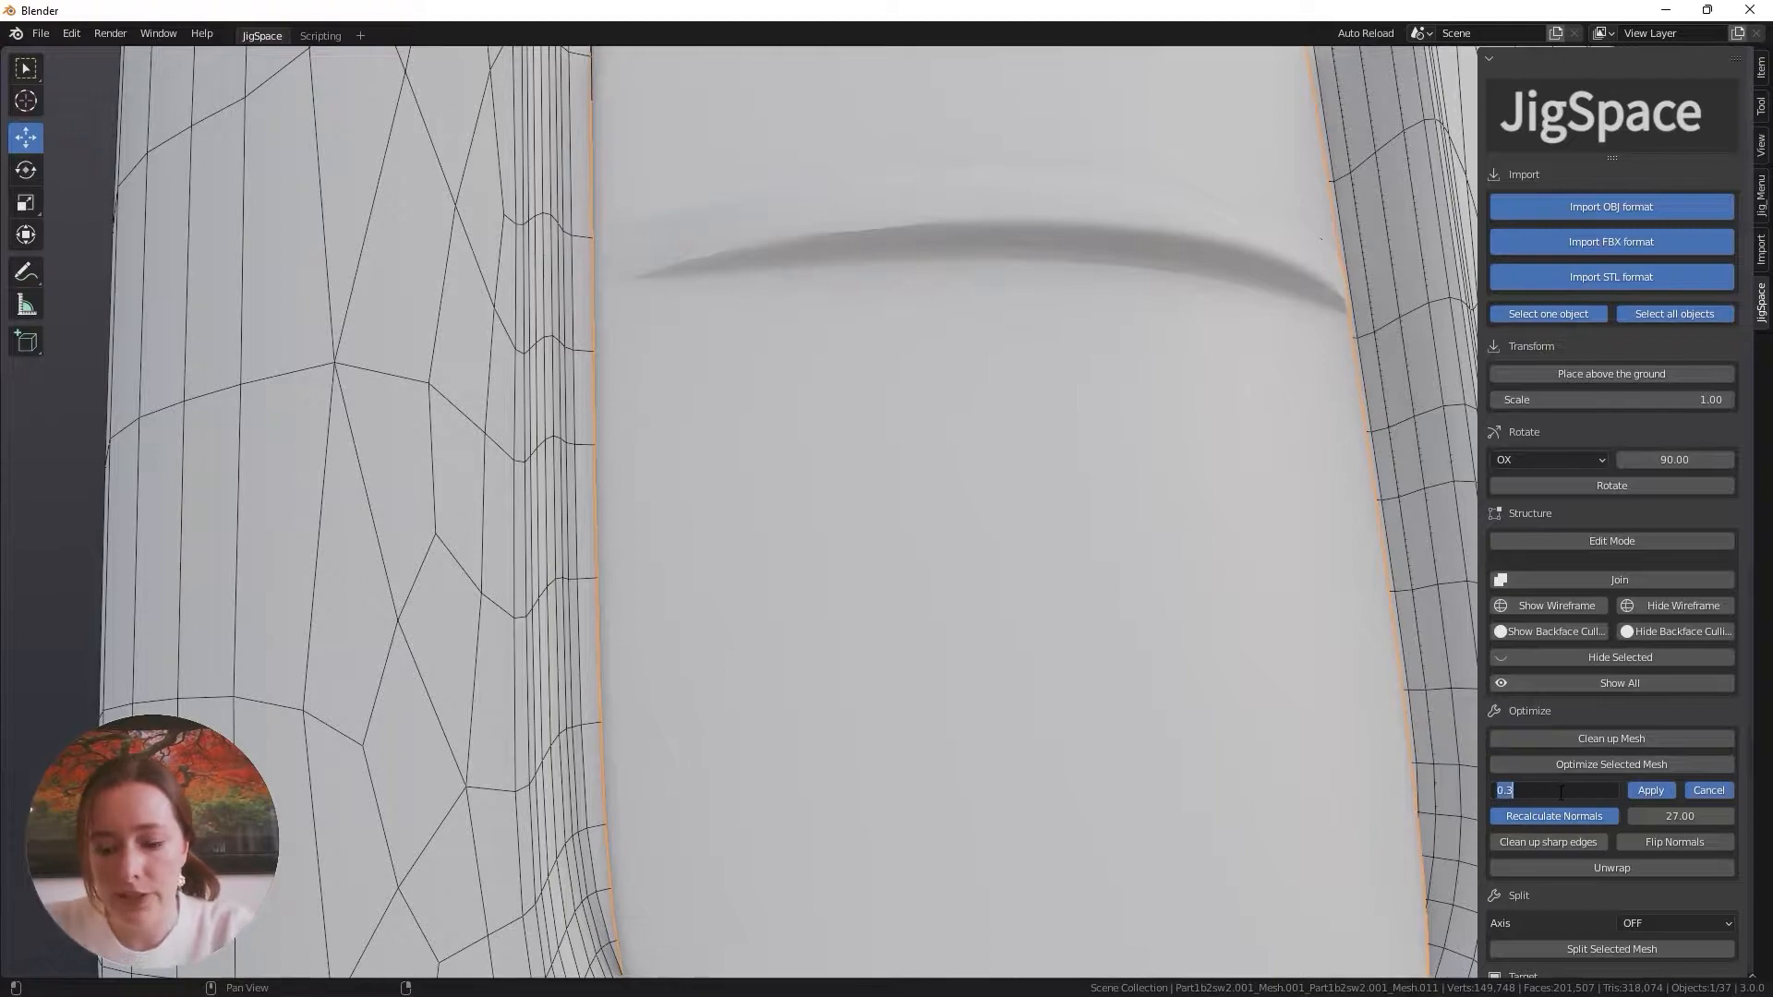
text(0.4)
key(Return)
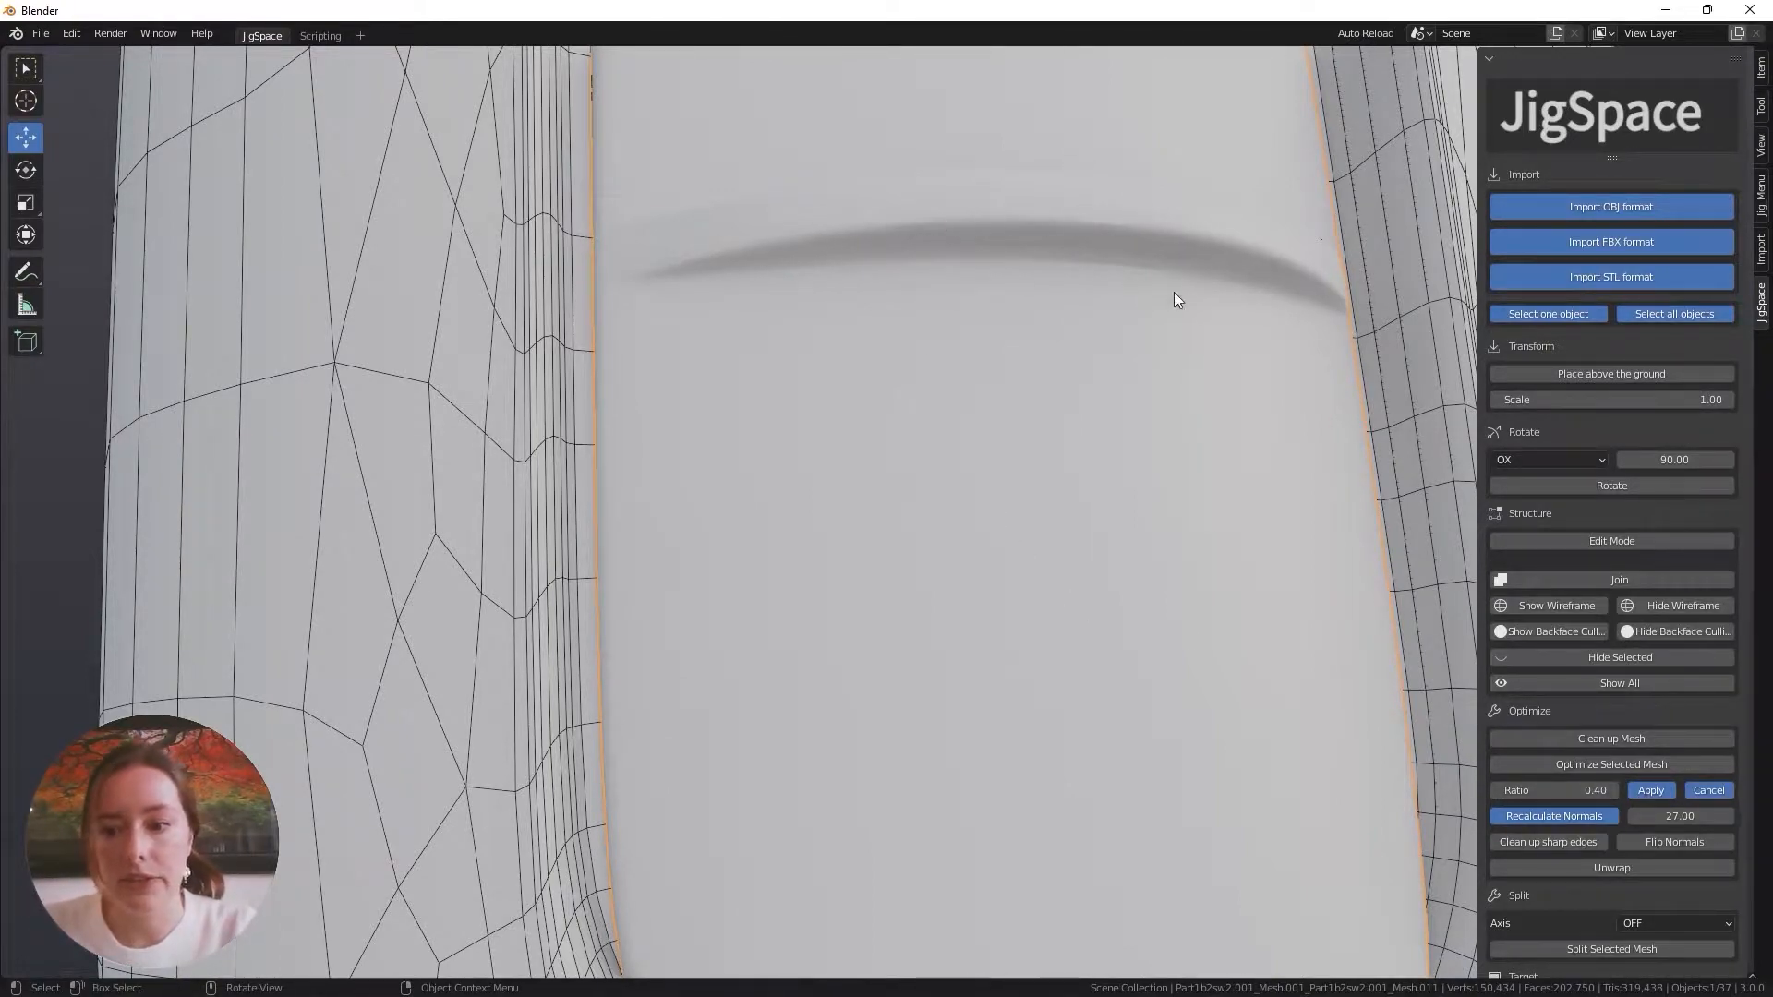
click(1660, 789)
scroll(903, 390, down, 12)
key(Tab)
key(Tab)
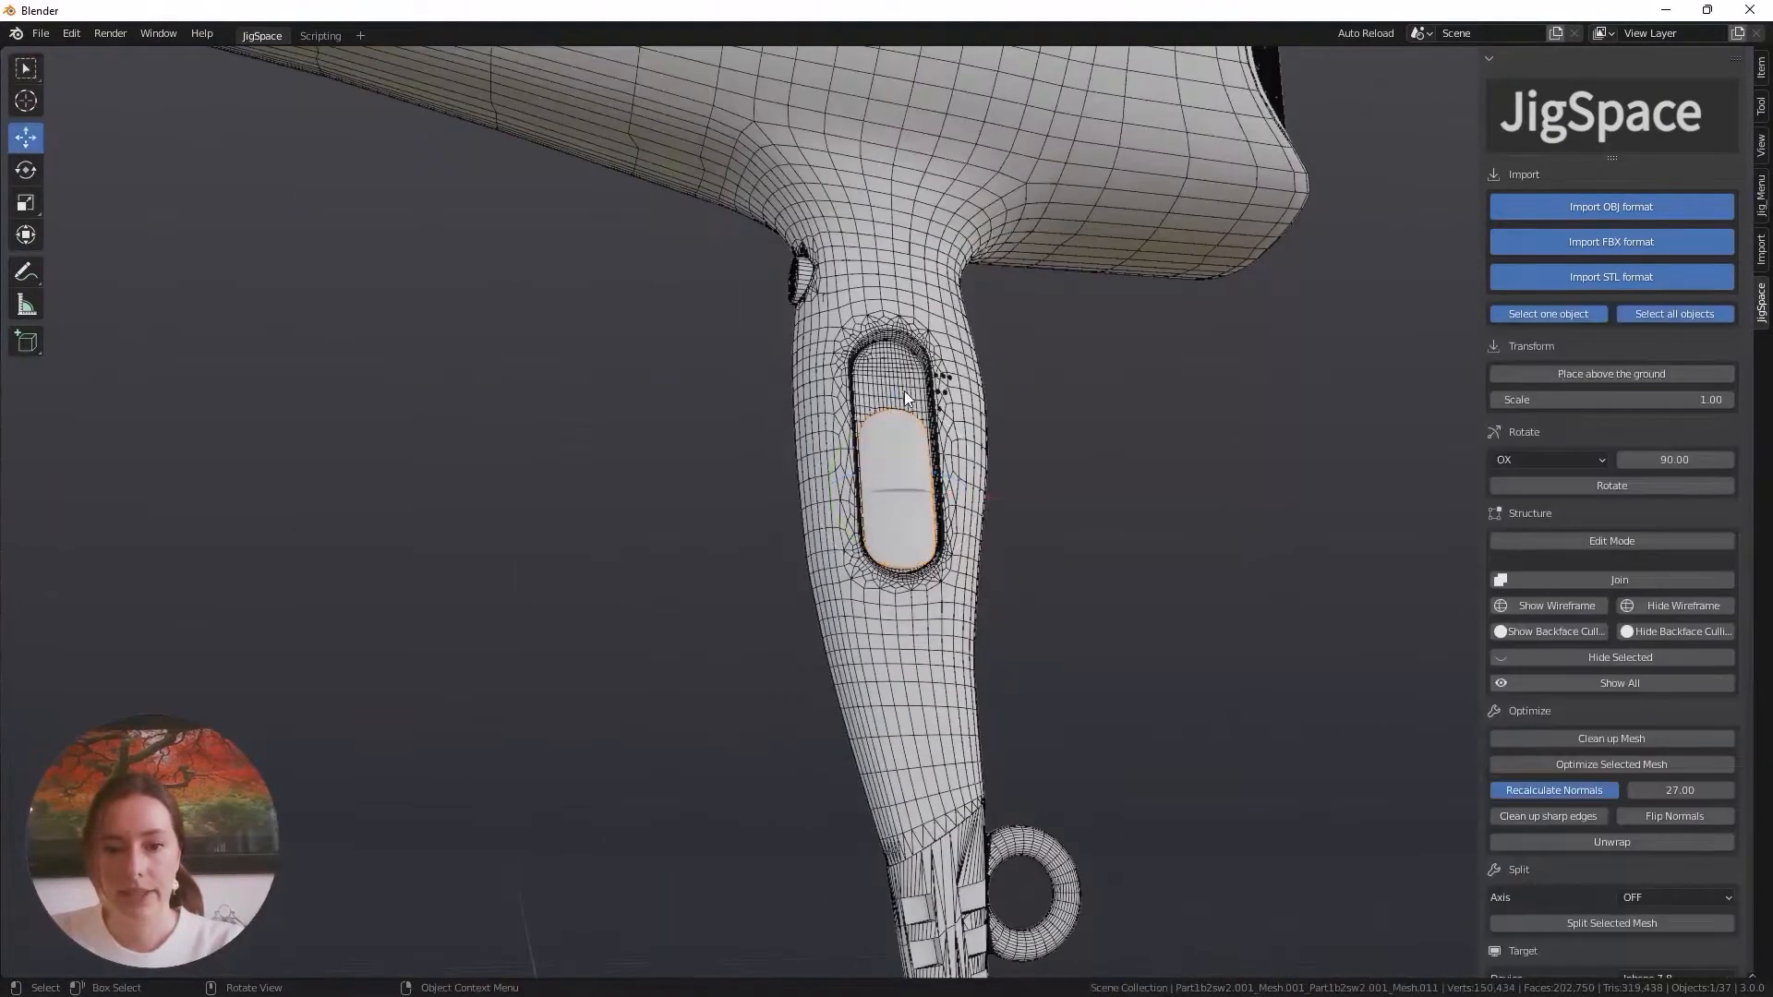
Hide the hair dryer's outer shell and the inner barrel housing beneath it to expose the internal parts
click(1091, 512)
scroll(1089, 512, down, 8)
middle_drag(942, 396, 1030, 650)
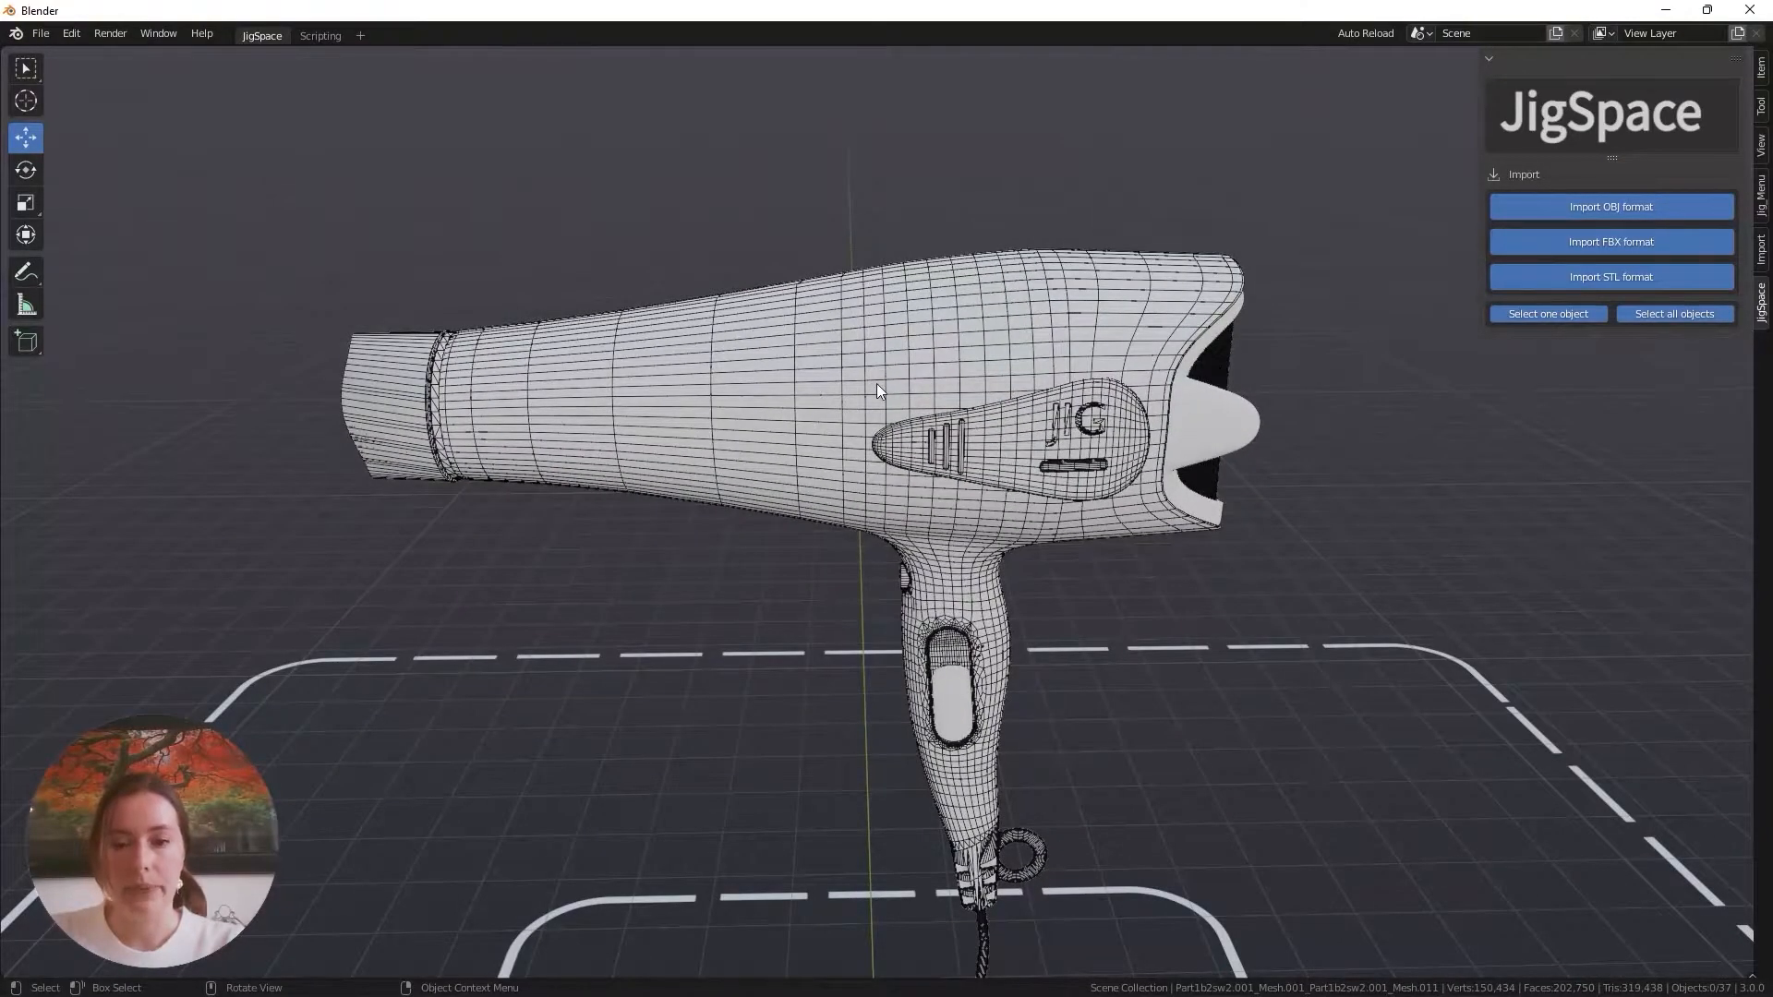
click(877, 384)
middle_drag(883, 519, 857, 453)
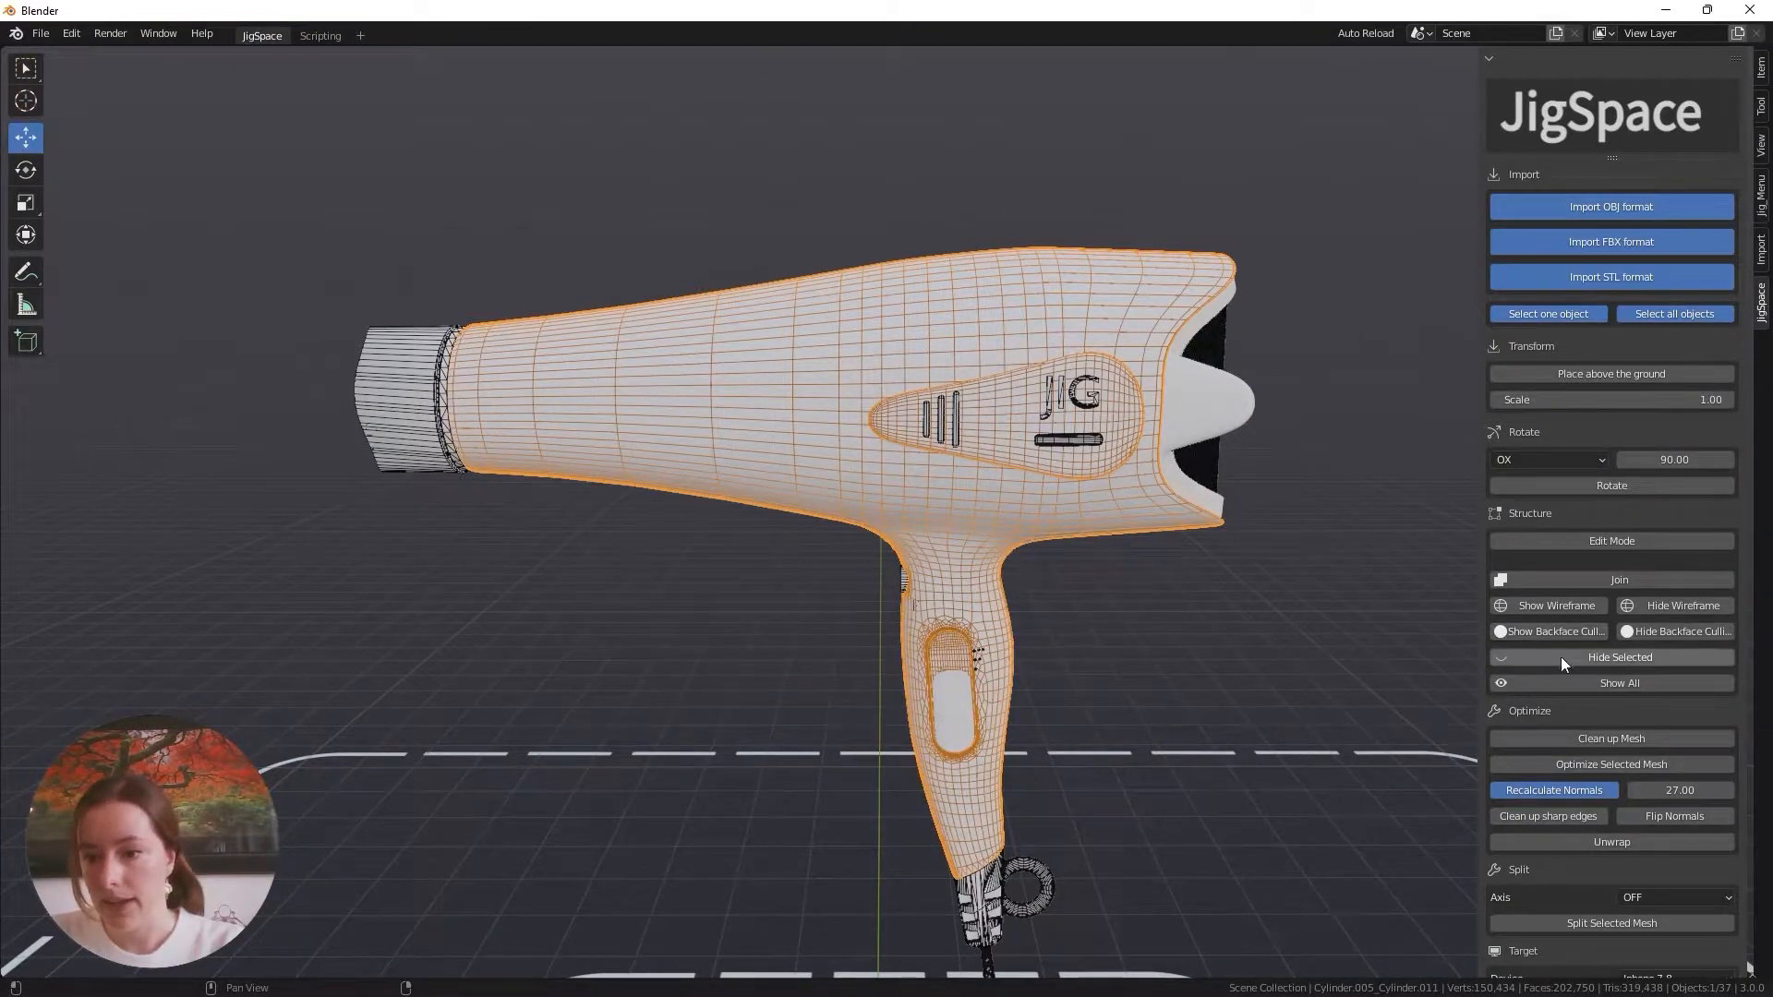
click(1614, 660)
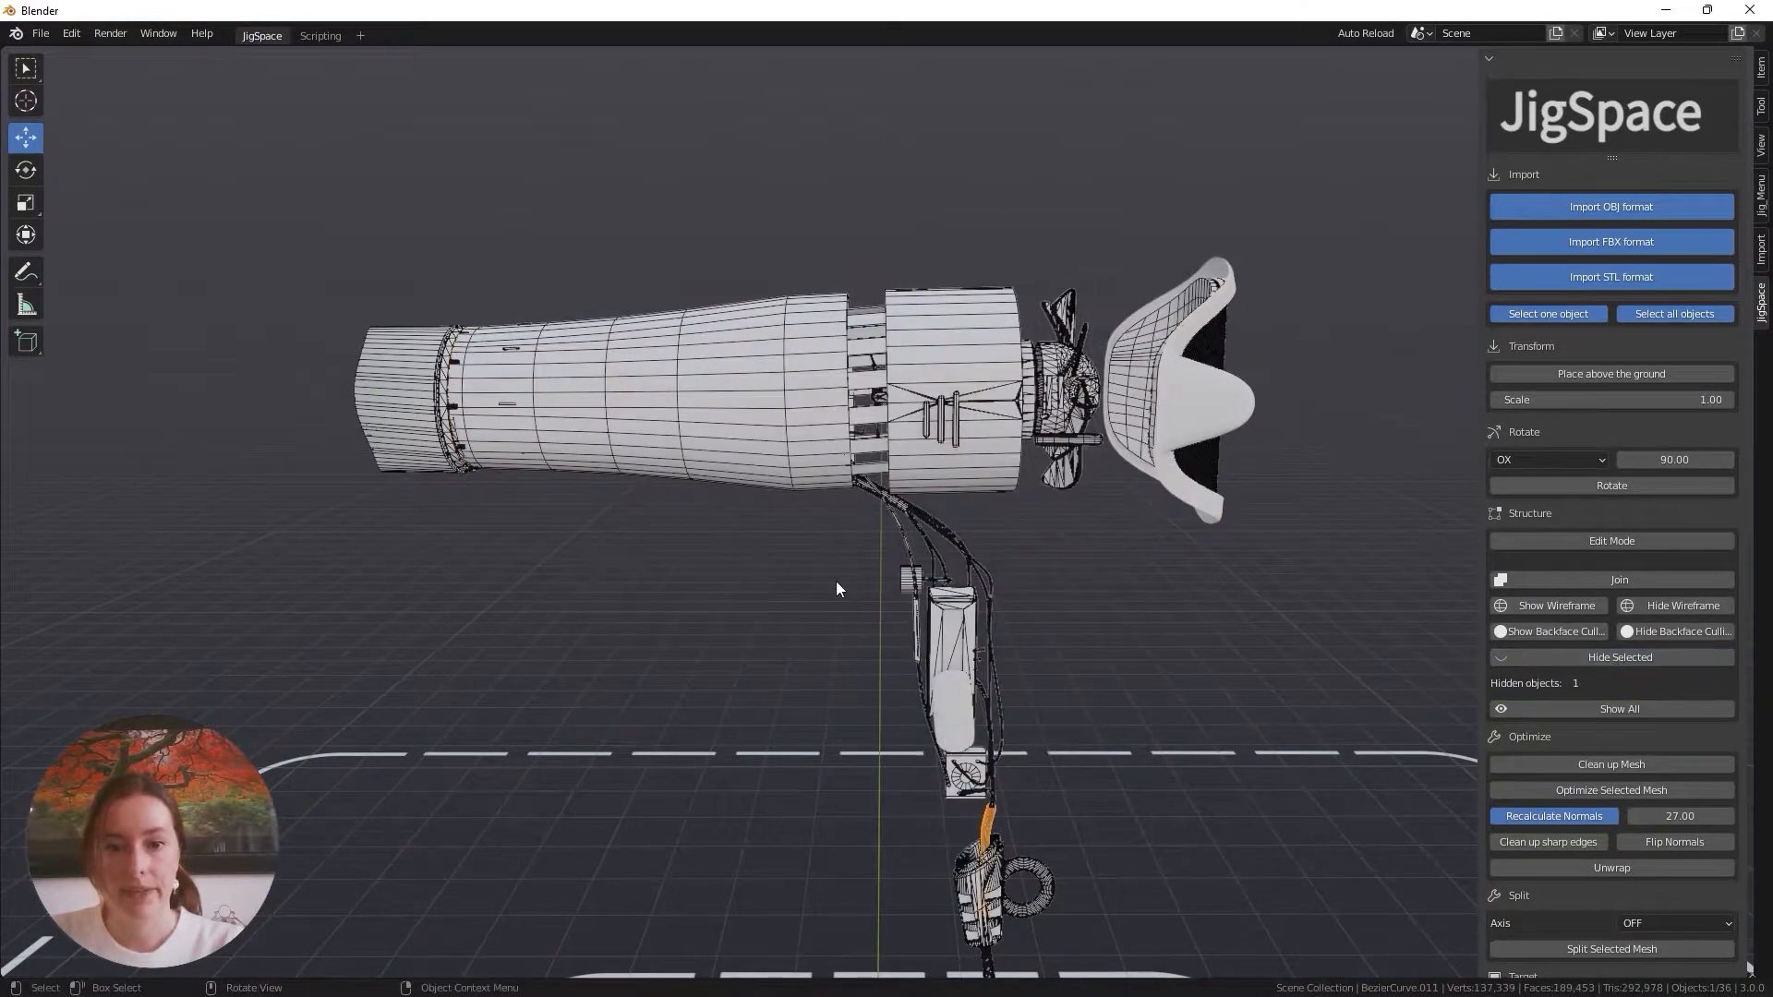
click(783, 398)
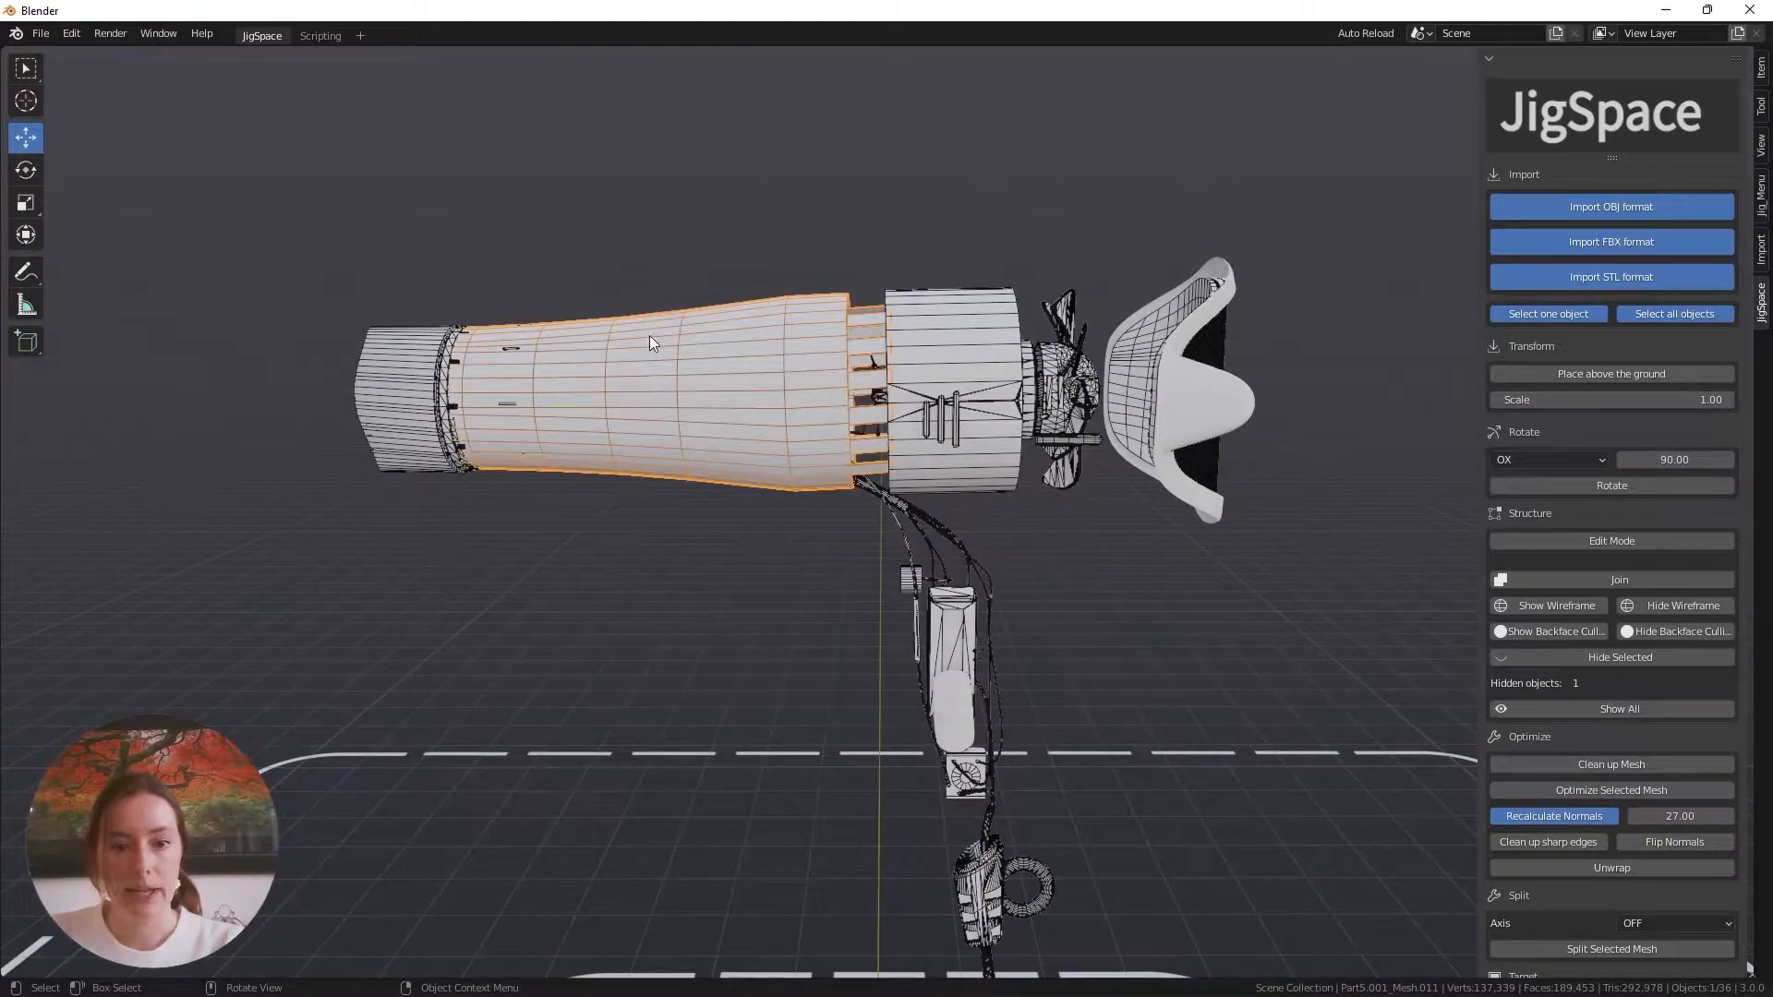
click(1629, 658)
Examine the mesh density of the zigzag heating coil and the surrounding wires up close
middle_drag(735, 619, 802, 632)
scroll(944, 472, up, 5)
scroll(944, 470, down, 3)
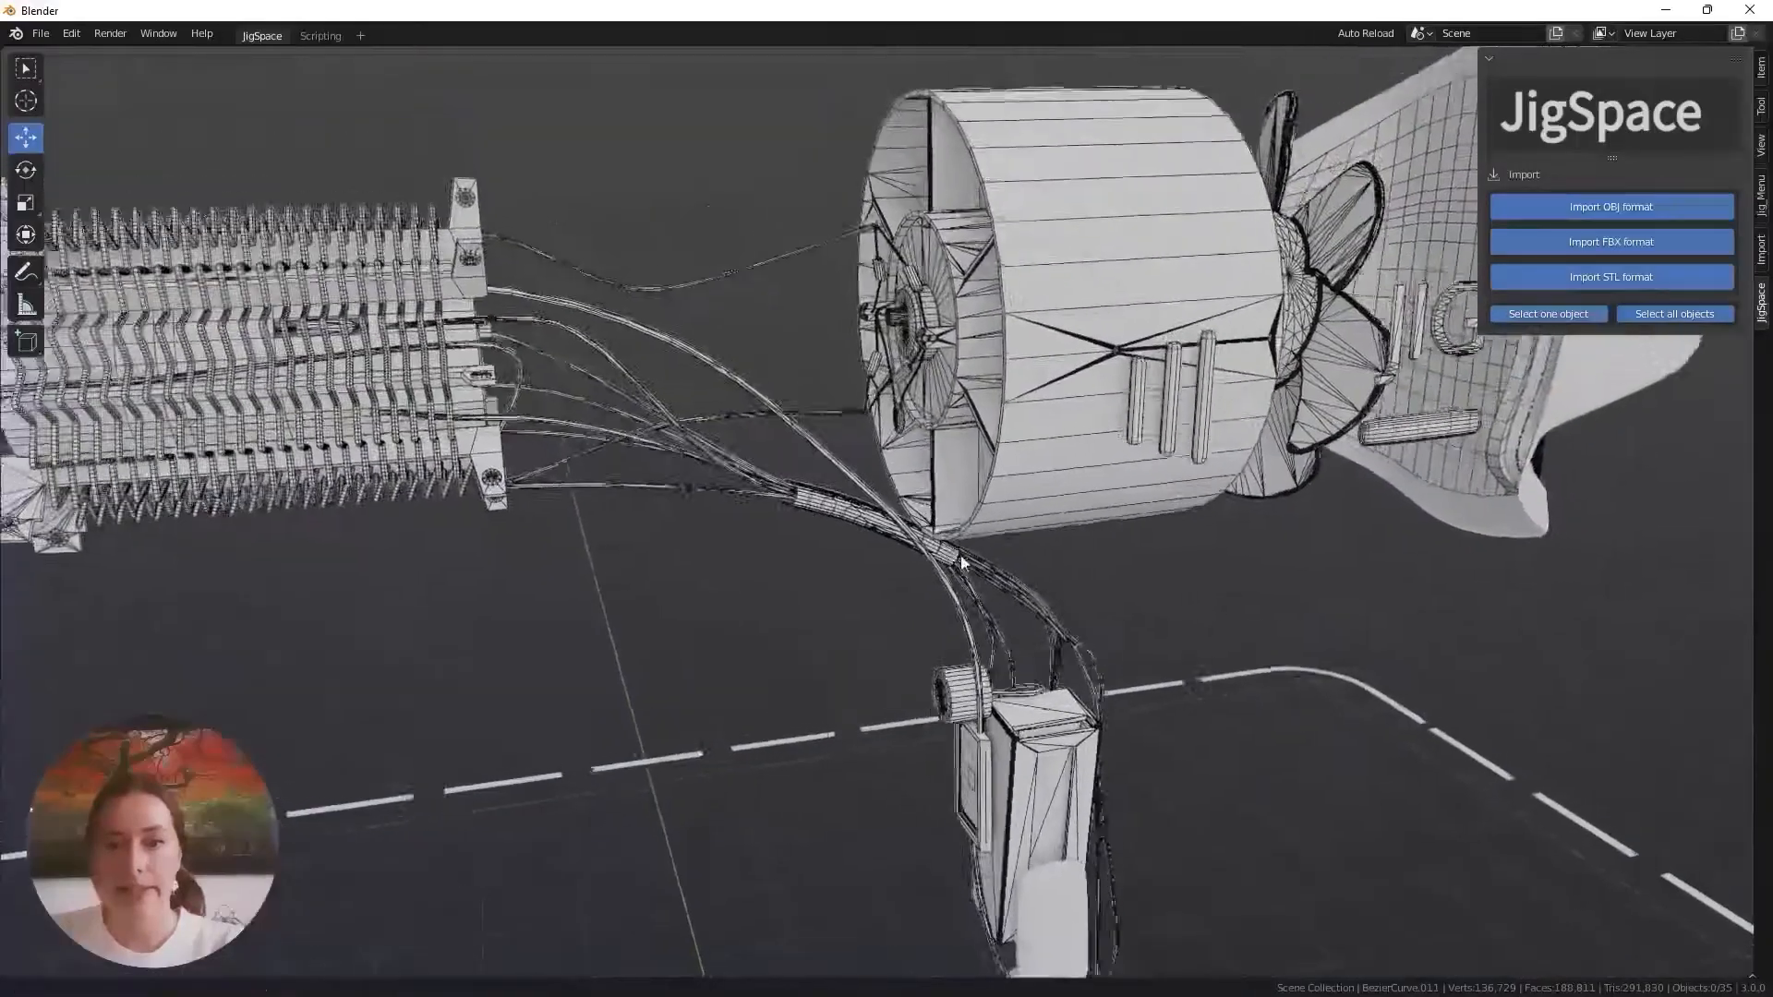
middle_drag(960, 555, 1034, 687)
shift+middle_drag(337, 588, 764, 554)
scroll(780, 453, up, 4)
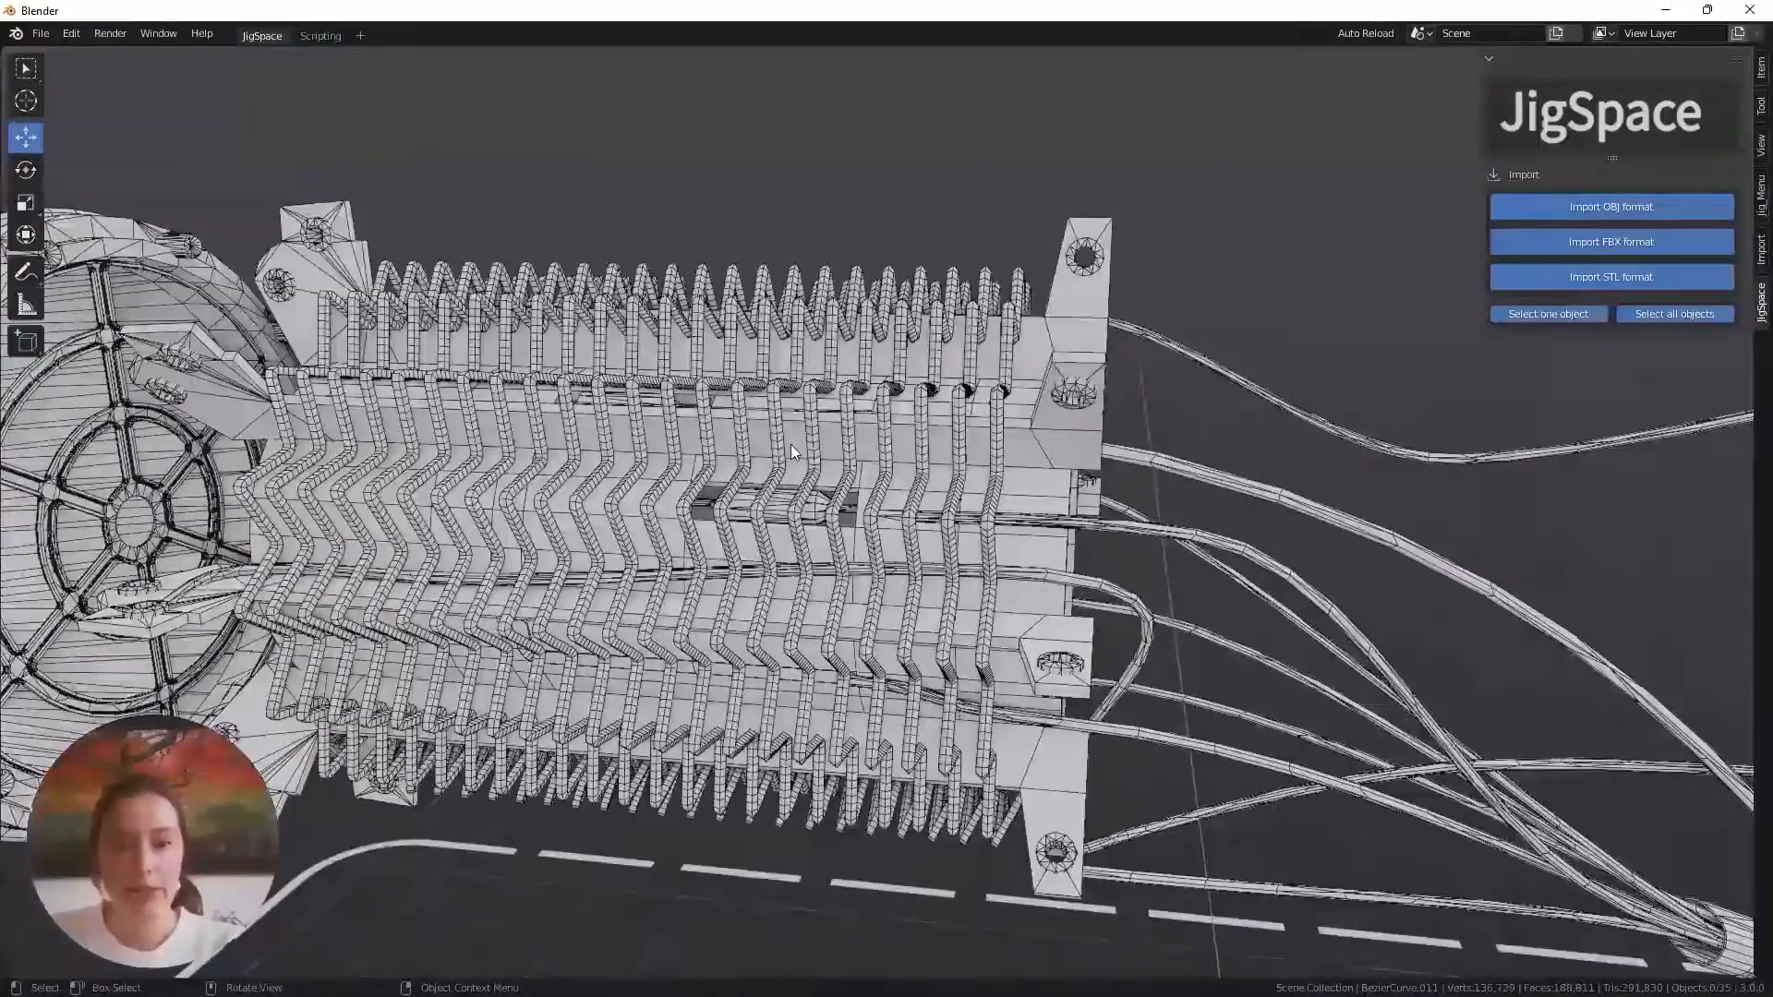
scroll(780, 453, up, 4)
middle_drag(780, 454, 942, 447)
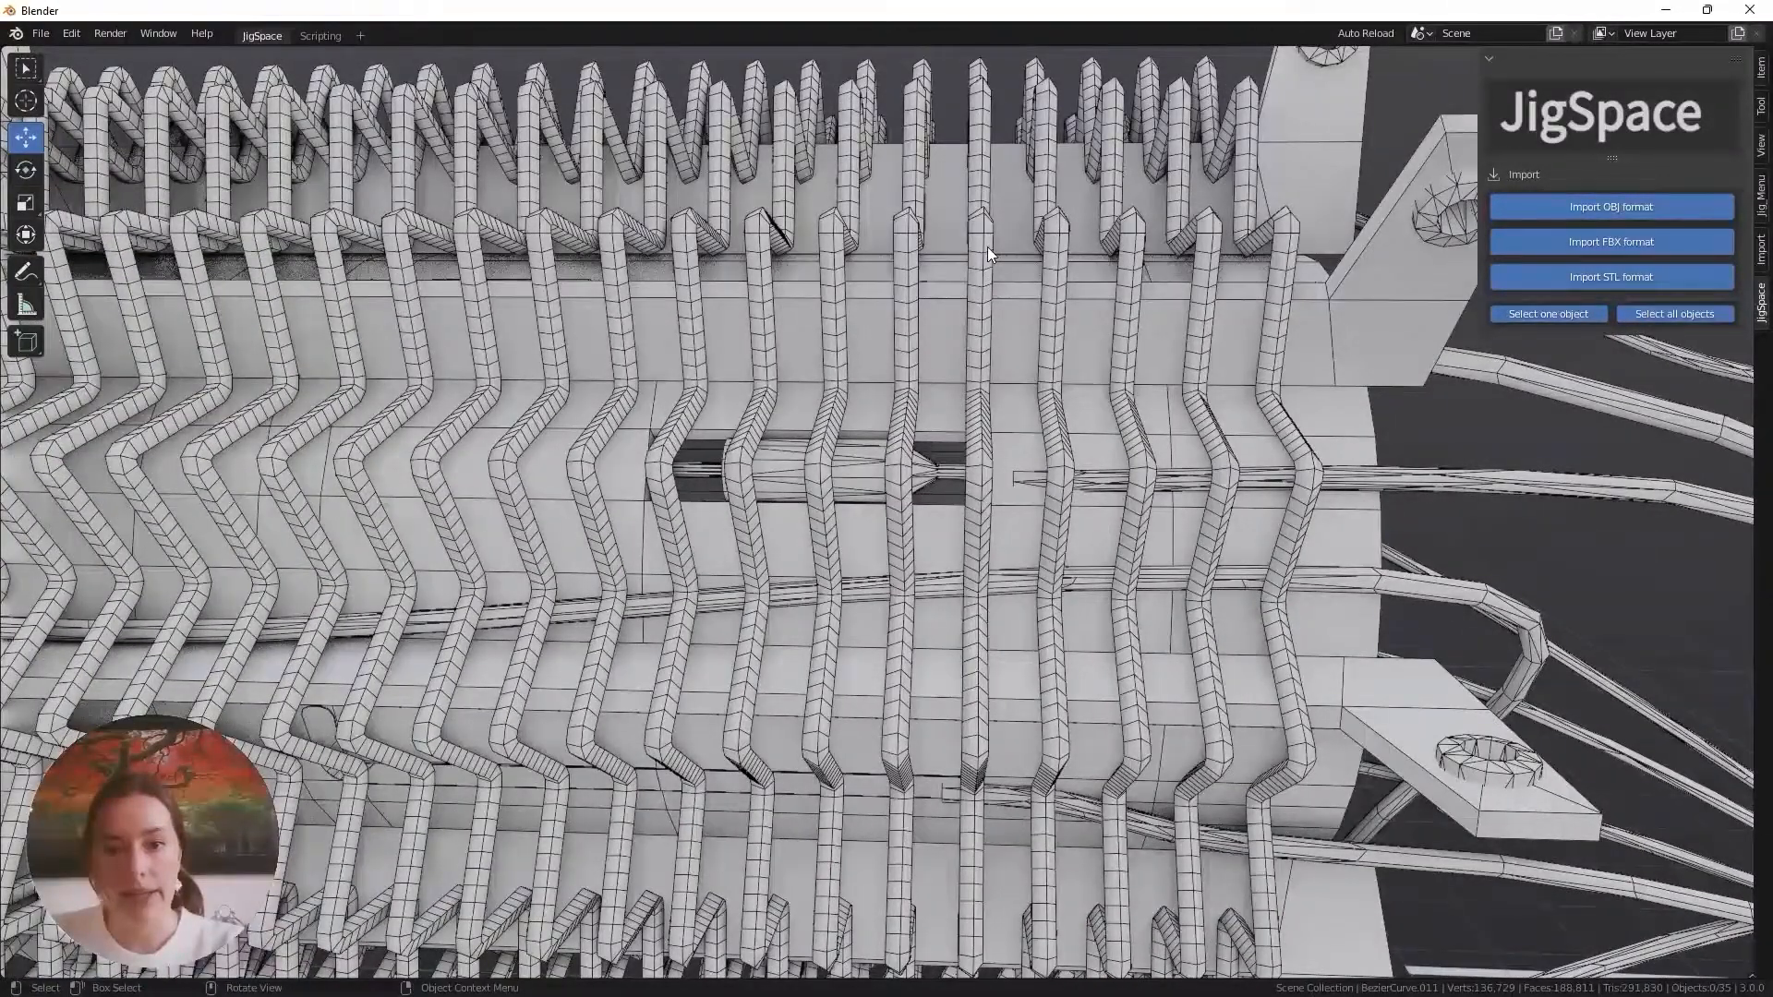
middle_drag(894, 511, 584, 318)
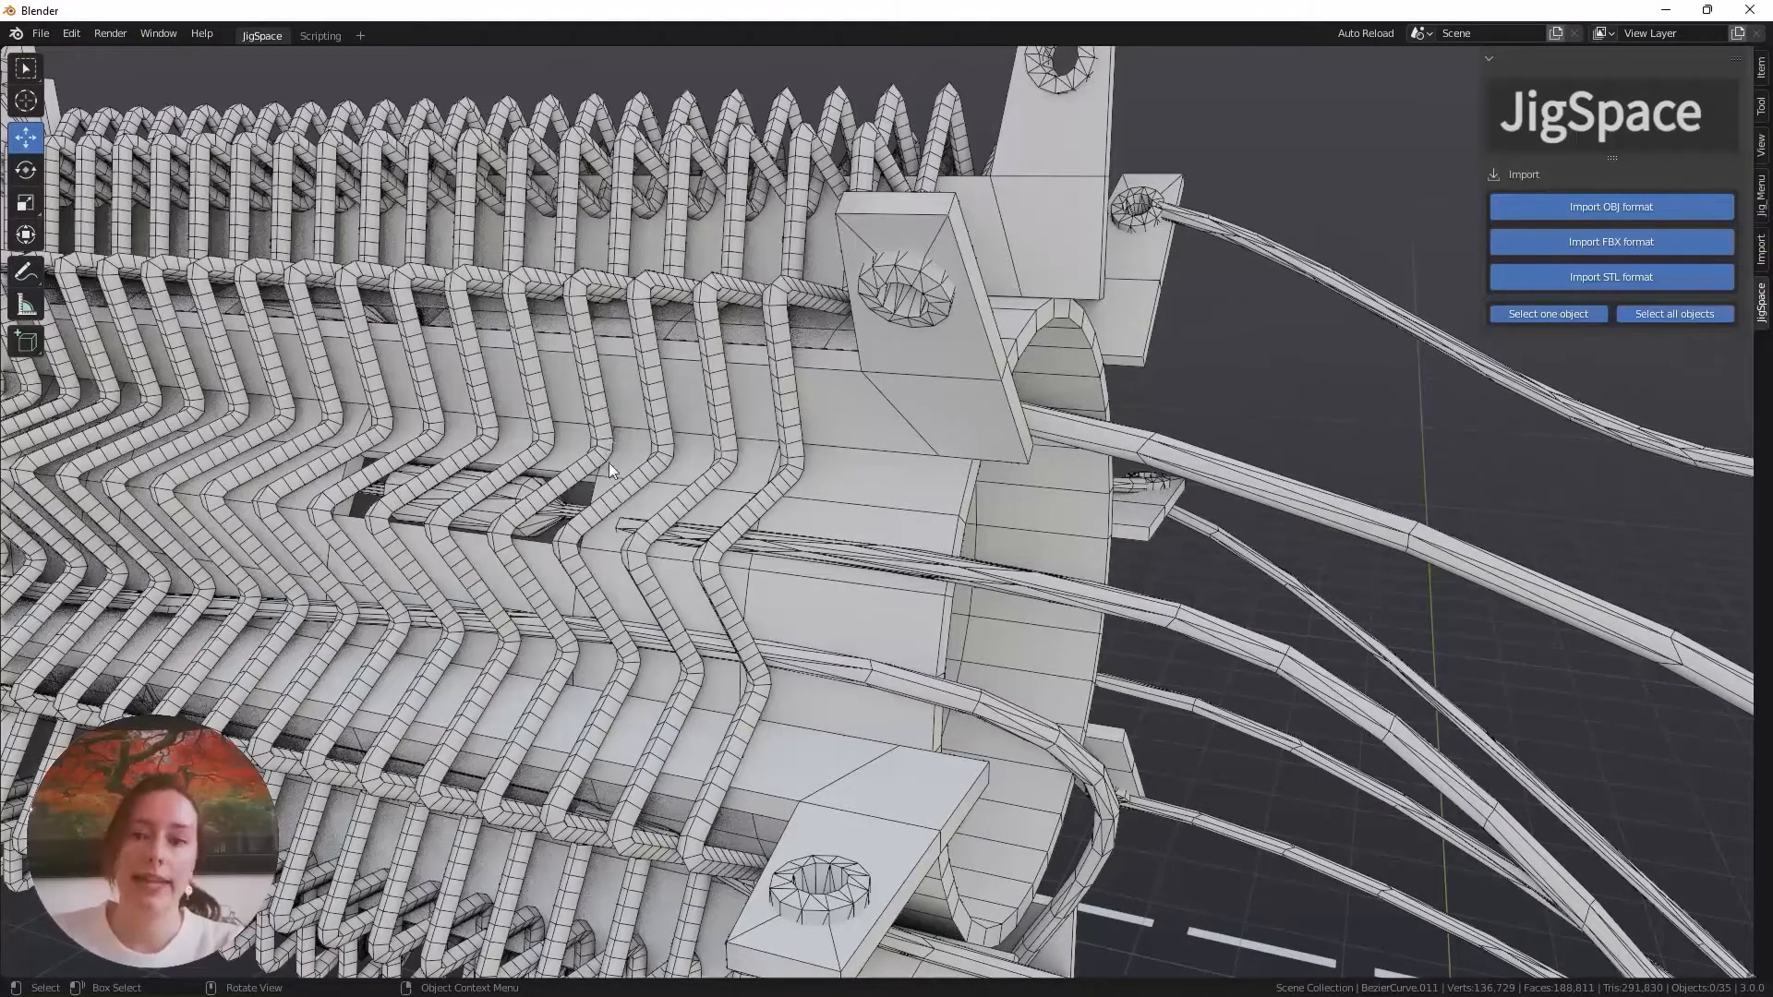
Start optimizing the heating coil with a ratio of 0.10 and hide its wireframe to check the coil's shape
middle_drag(607, 463, 884, 349)
click(896, 342)
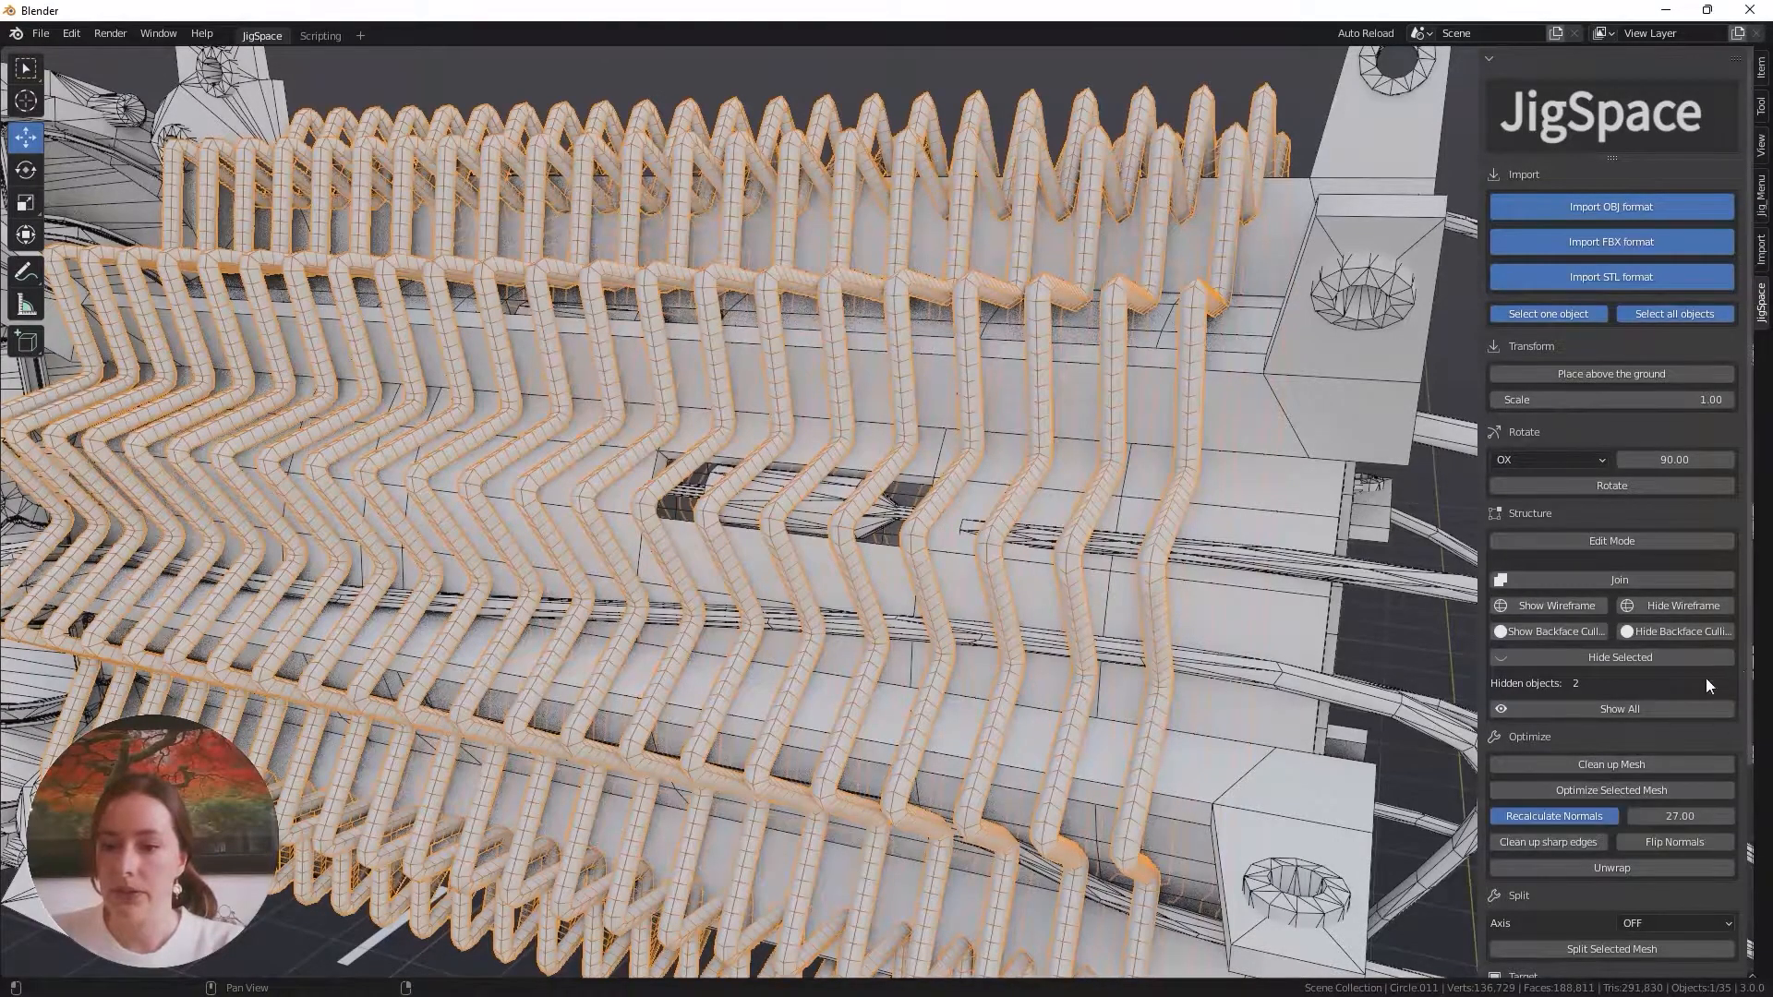
scroll(1705, 678, down, 5)
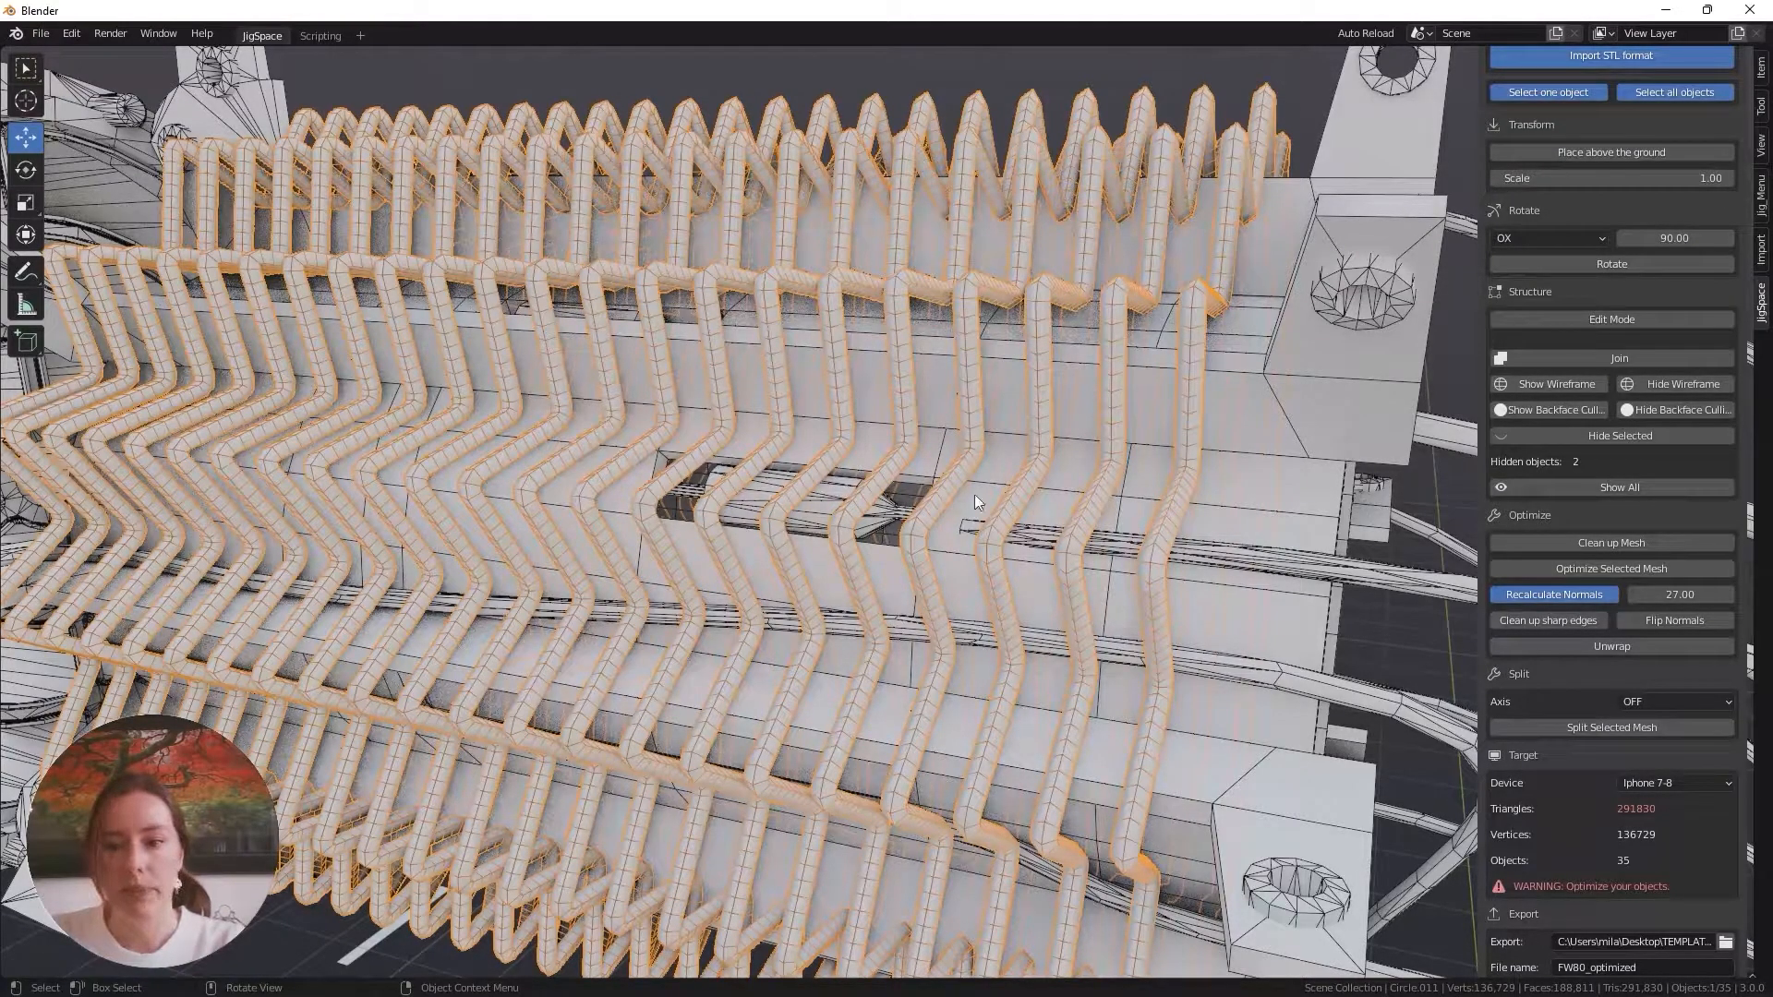
click(1598, 570)
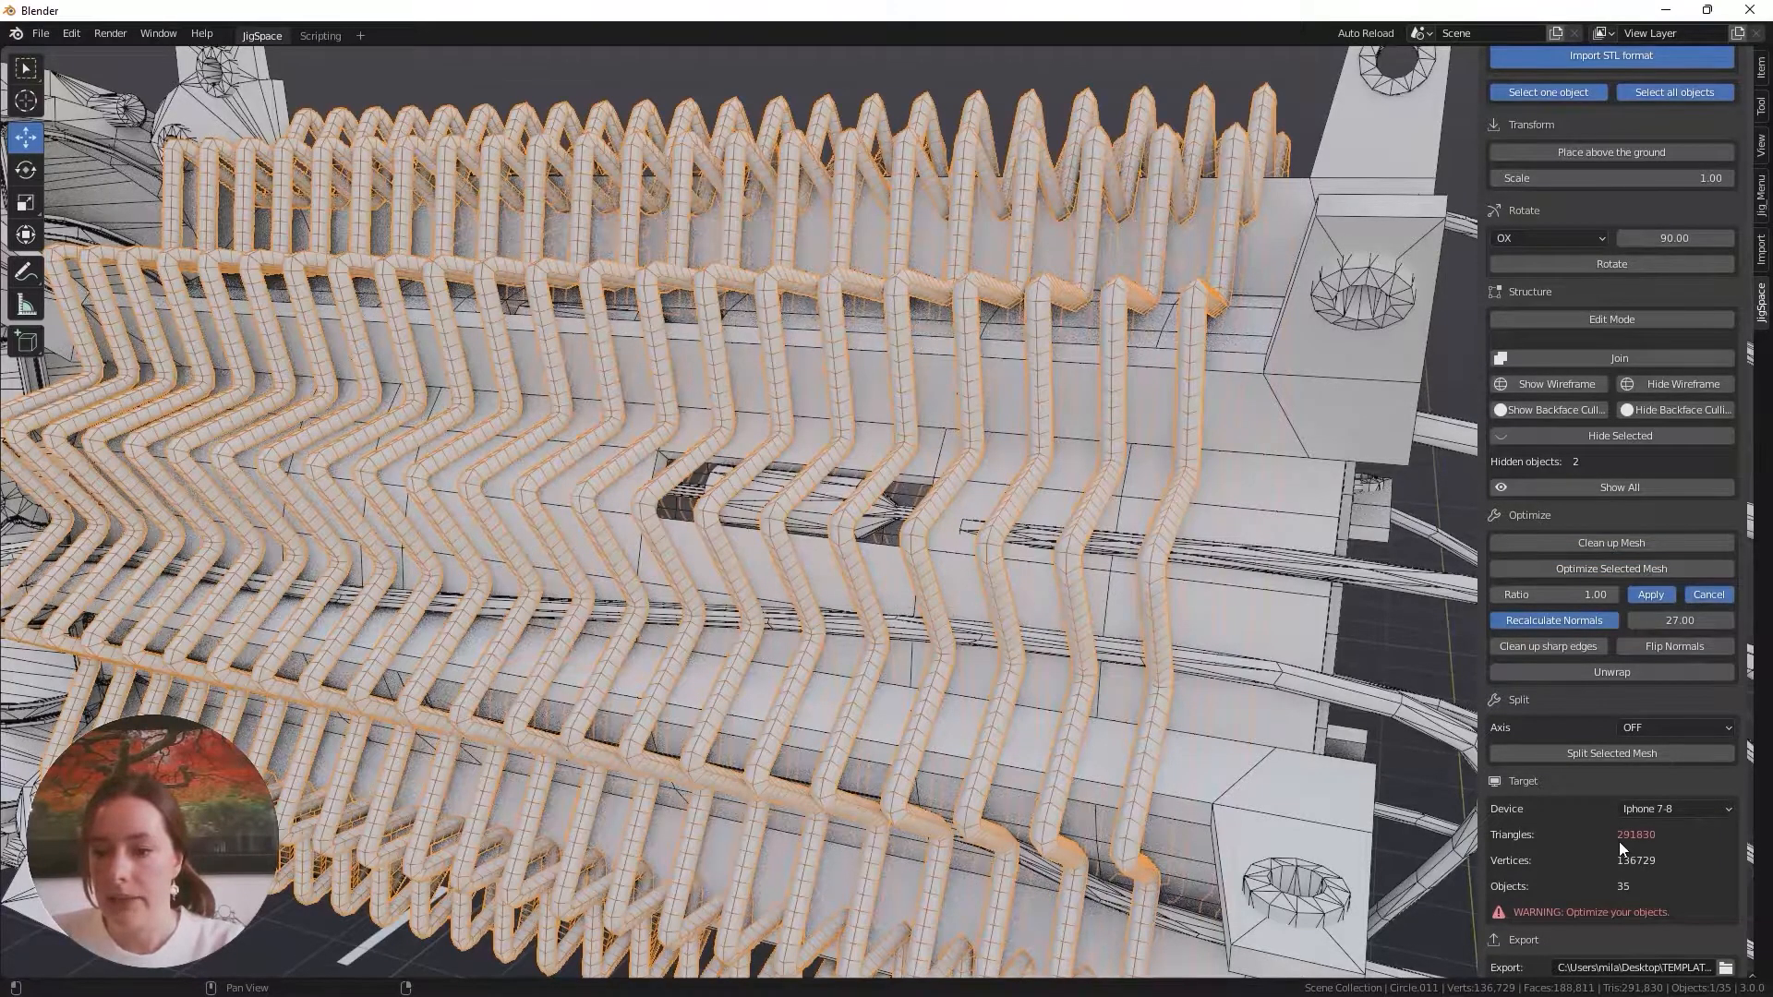
click(1568, 596)
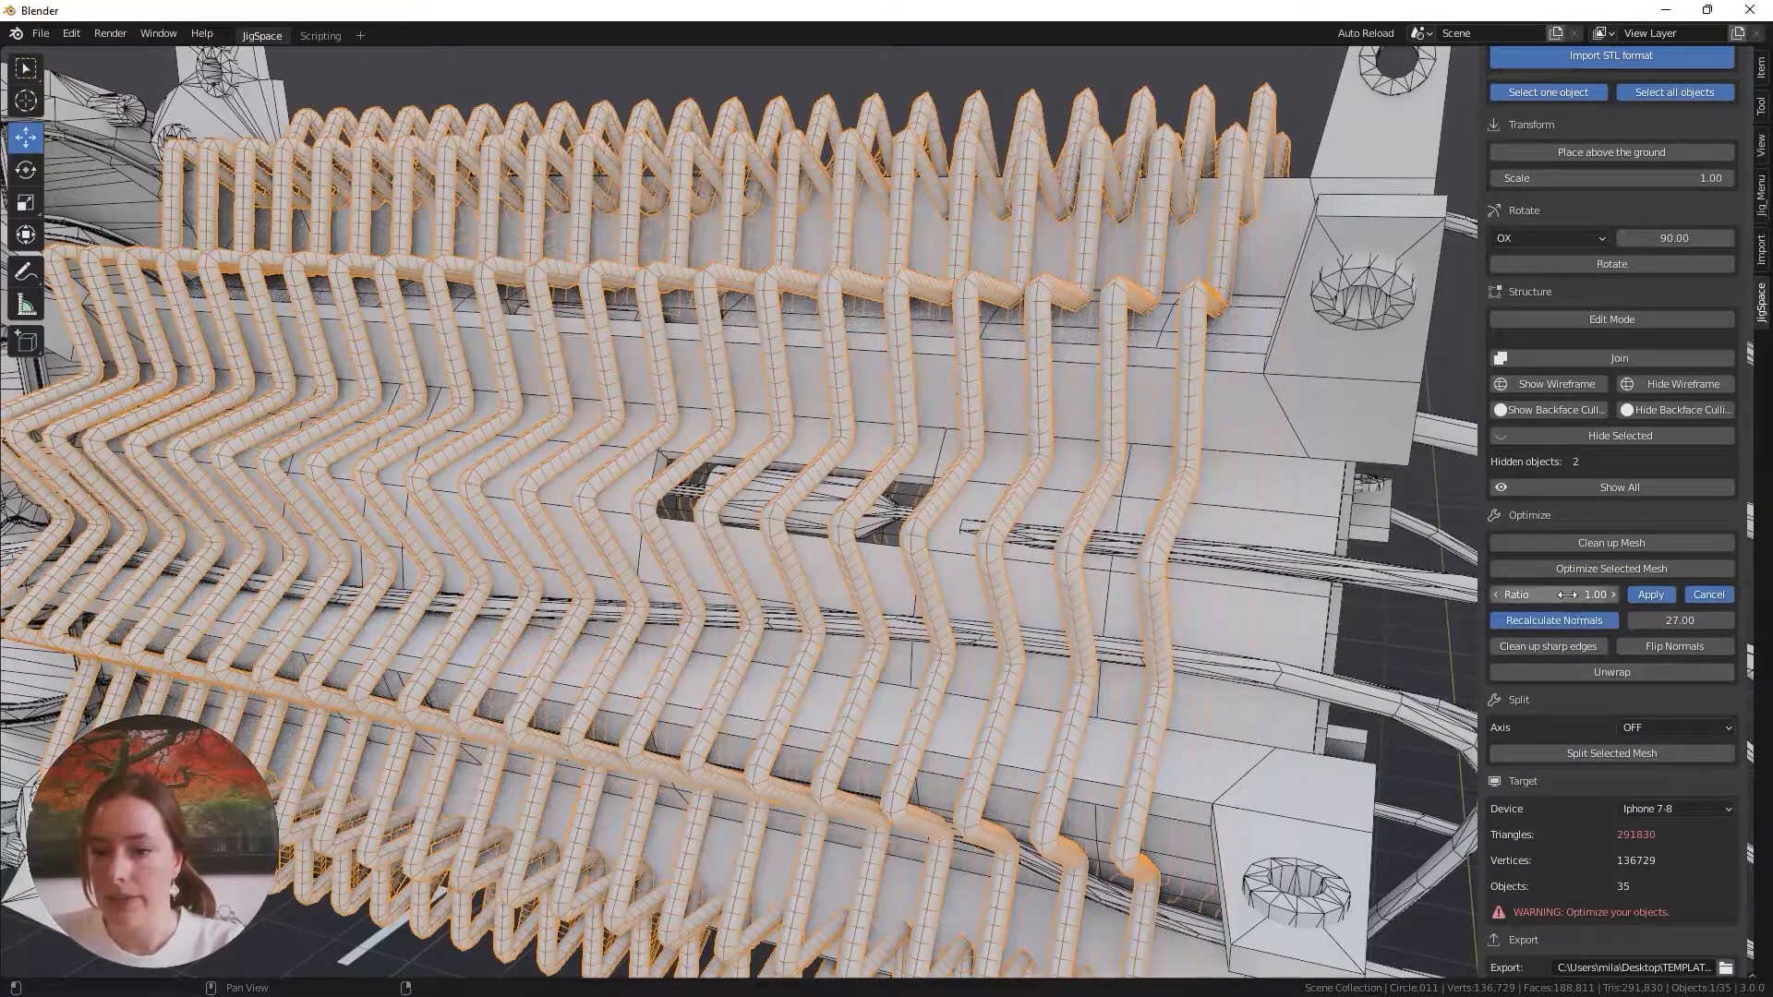
text(.1)
key(Return)
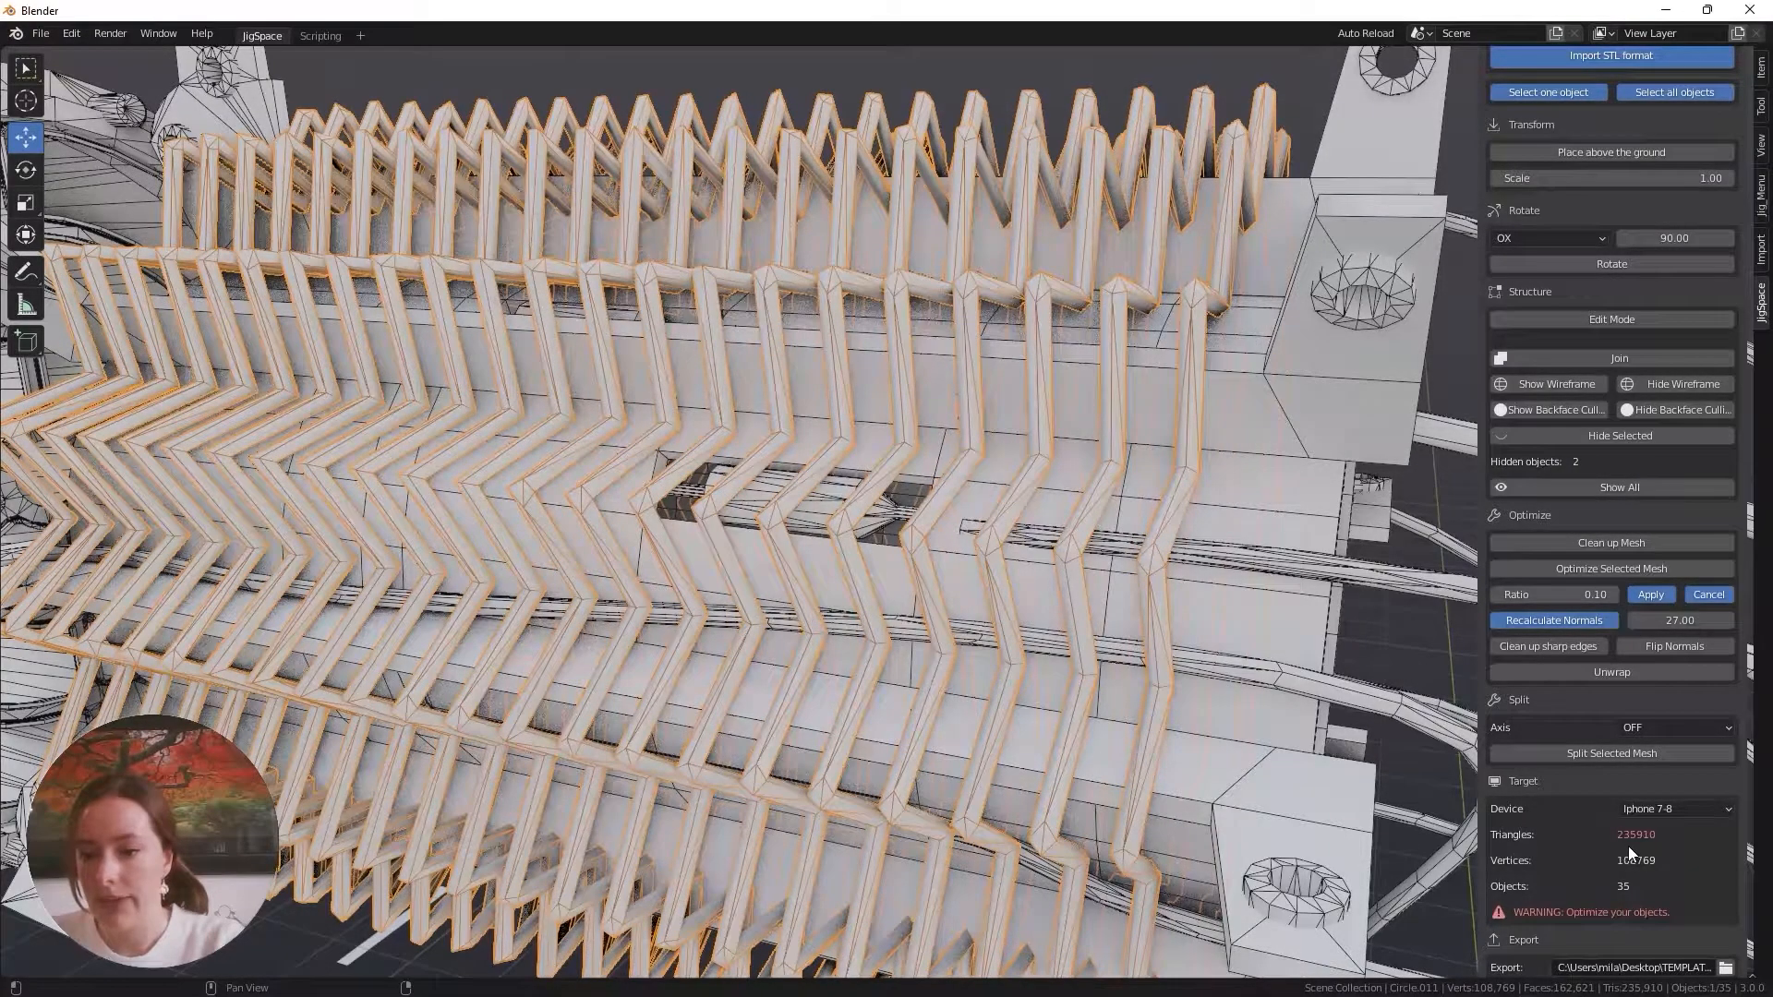
click(1559, 598)
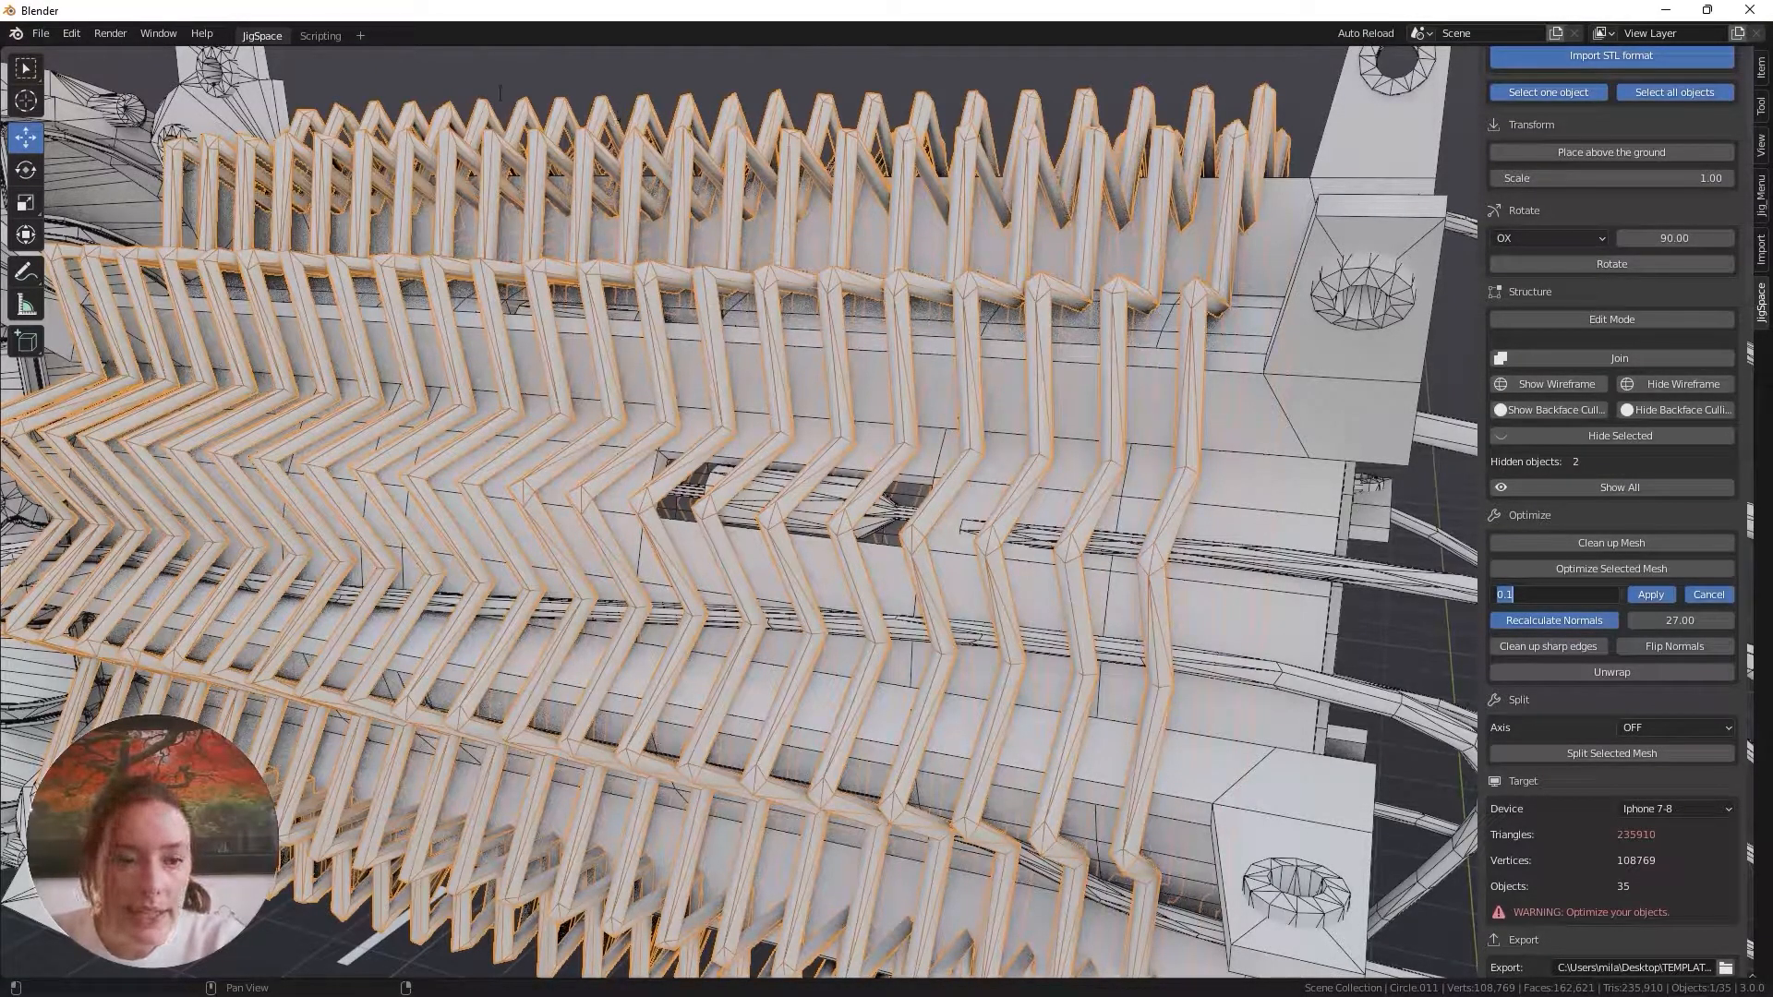
key(Return)
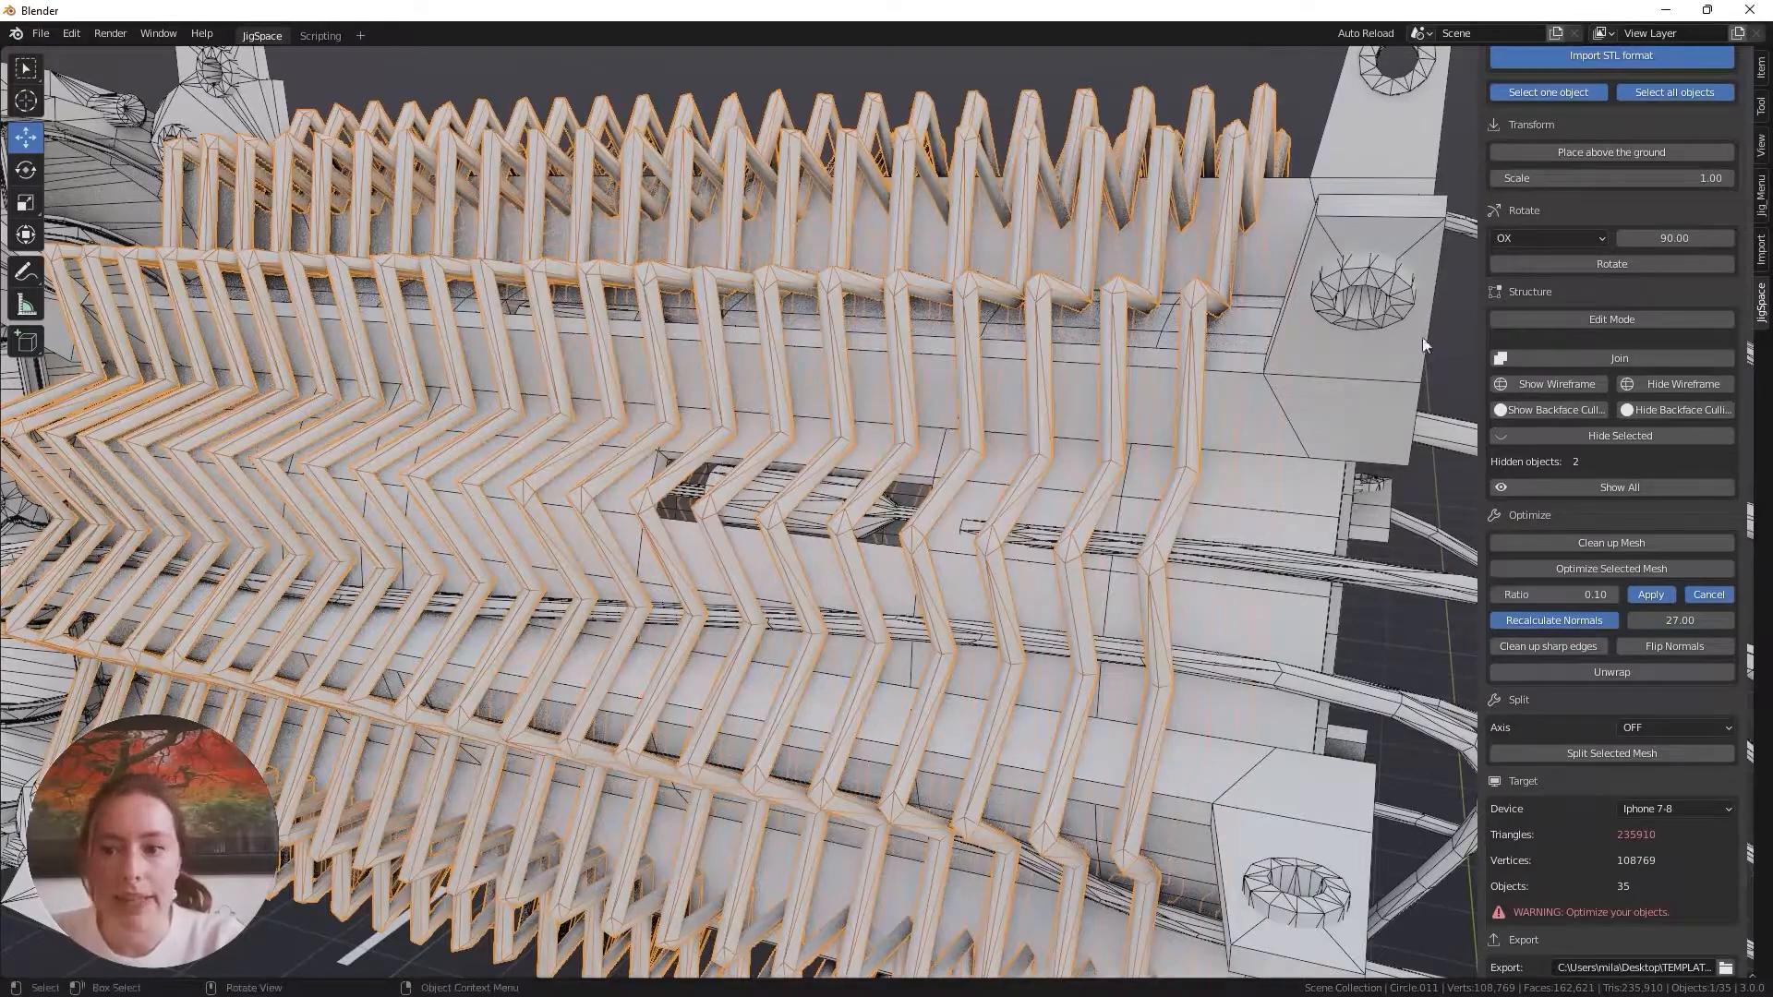
click(1675, 384)
middle_drag(890, 341, 940, 353)
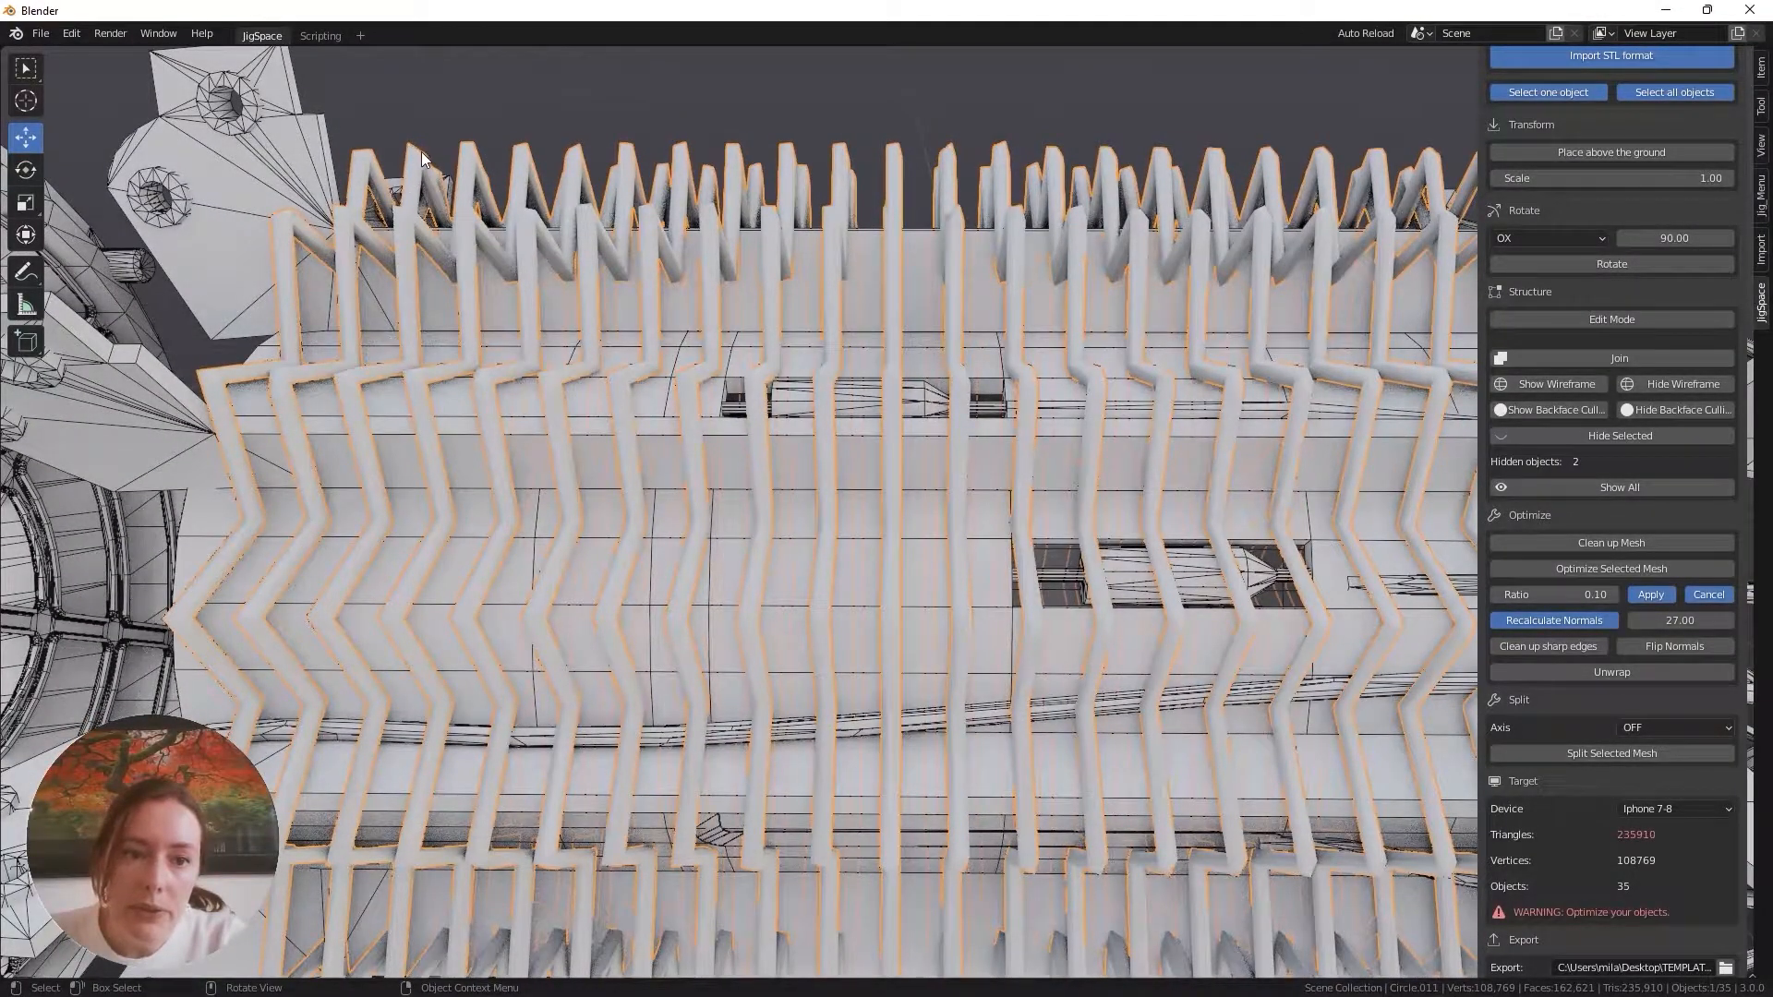
Set the heating coil's optimization ratio to 0.20, check its bends for smoothness and apply the reduction
click(1592, 594)
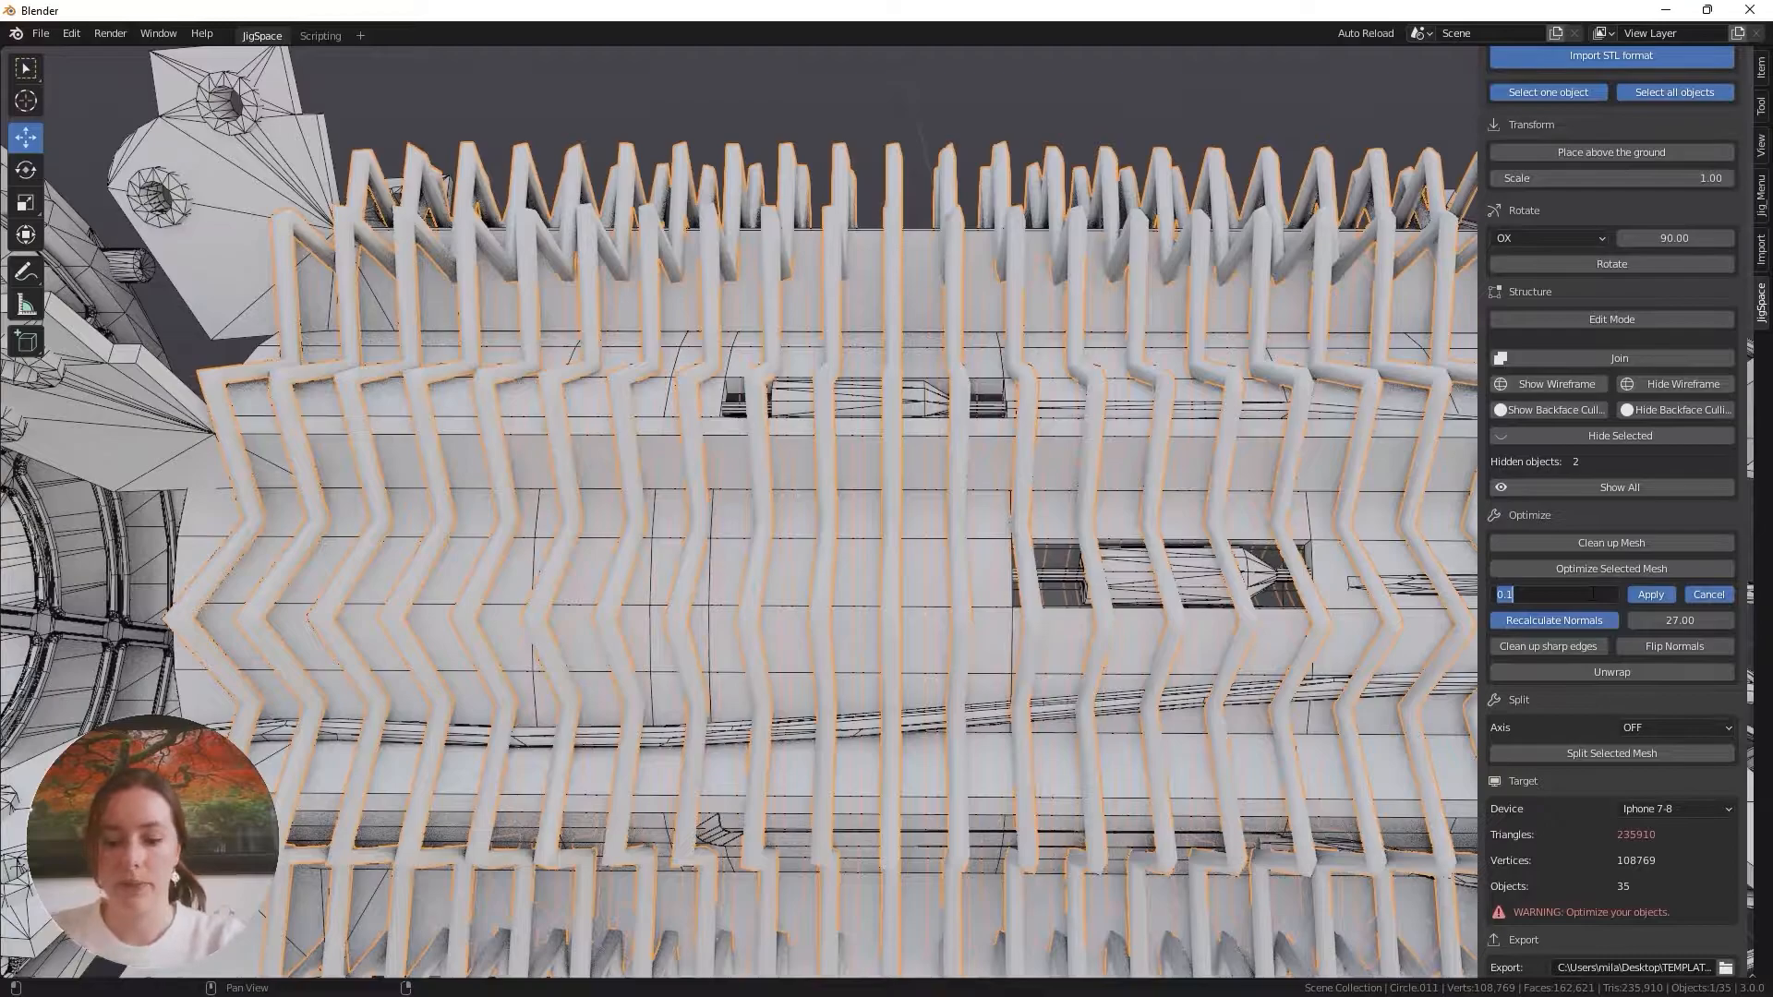
text(.2)
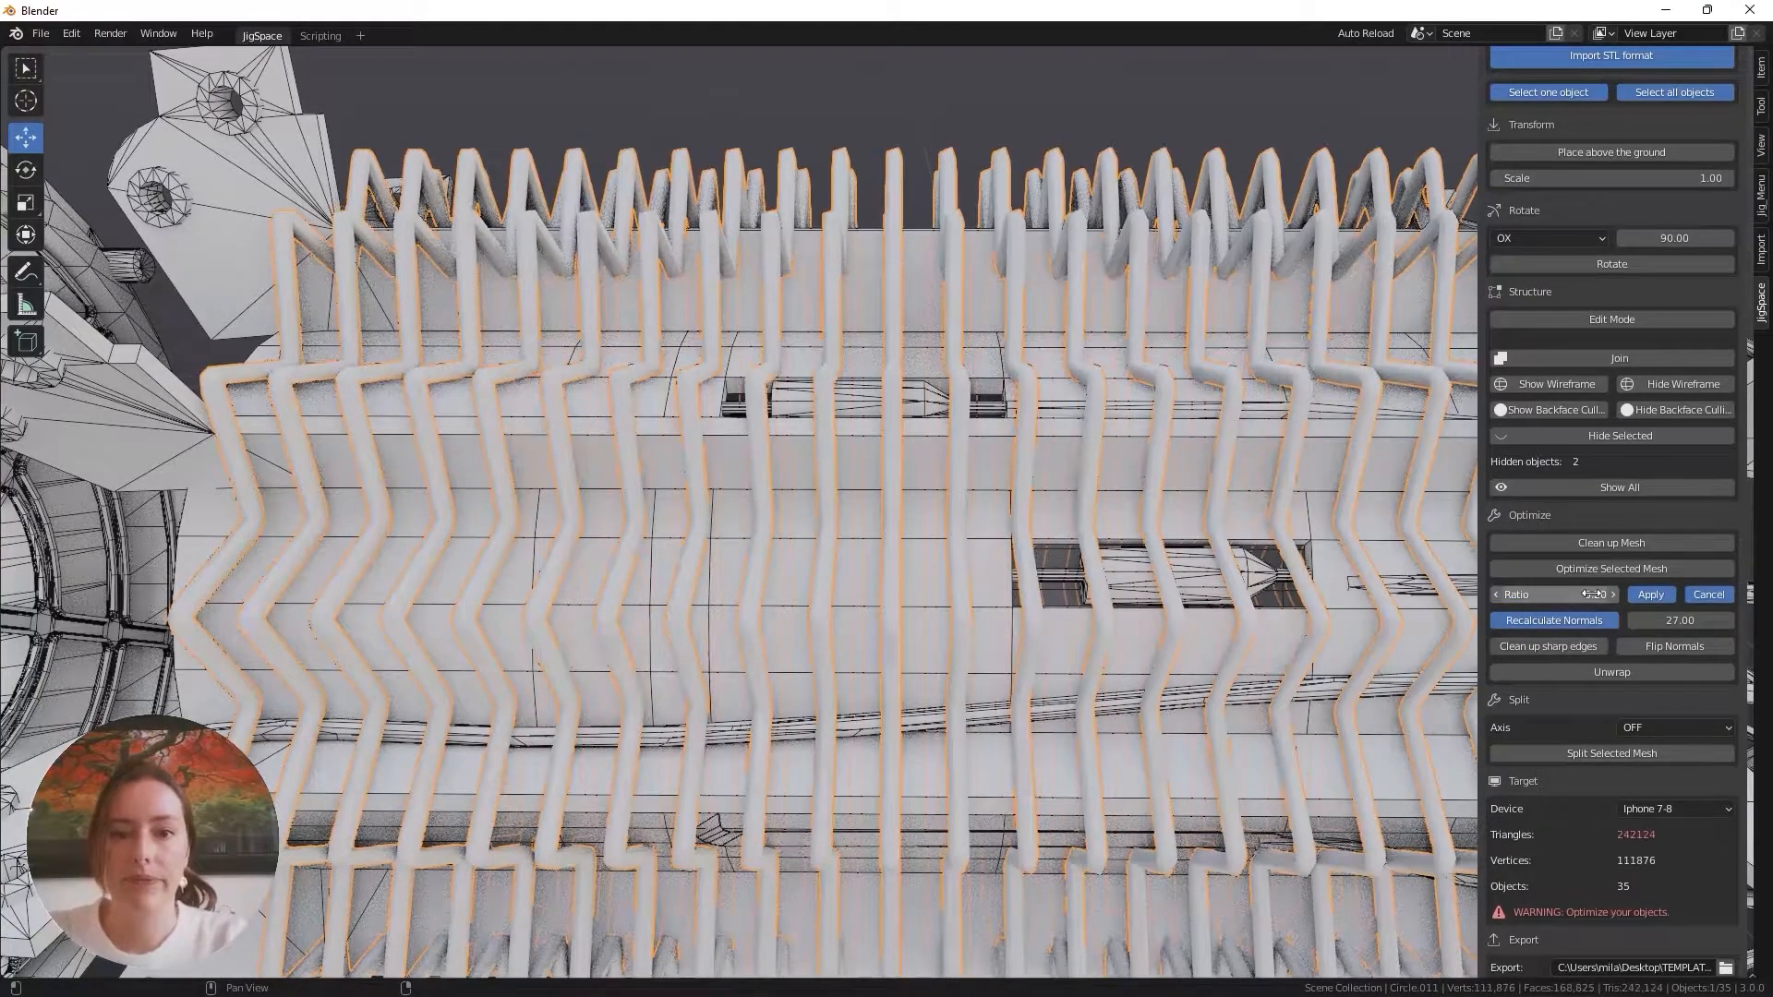
key(Return)
middle_drag(774, 496, 1154, 251)
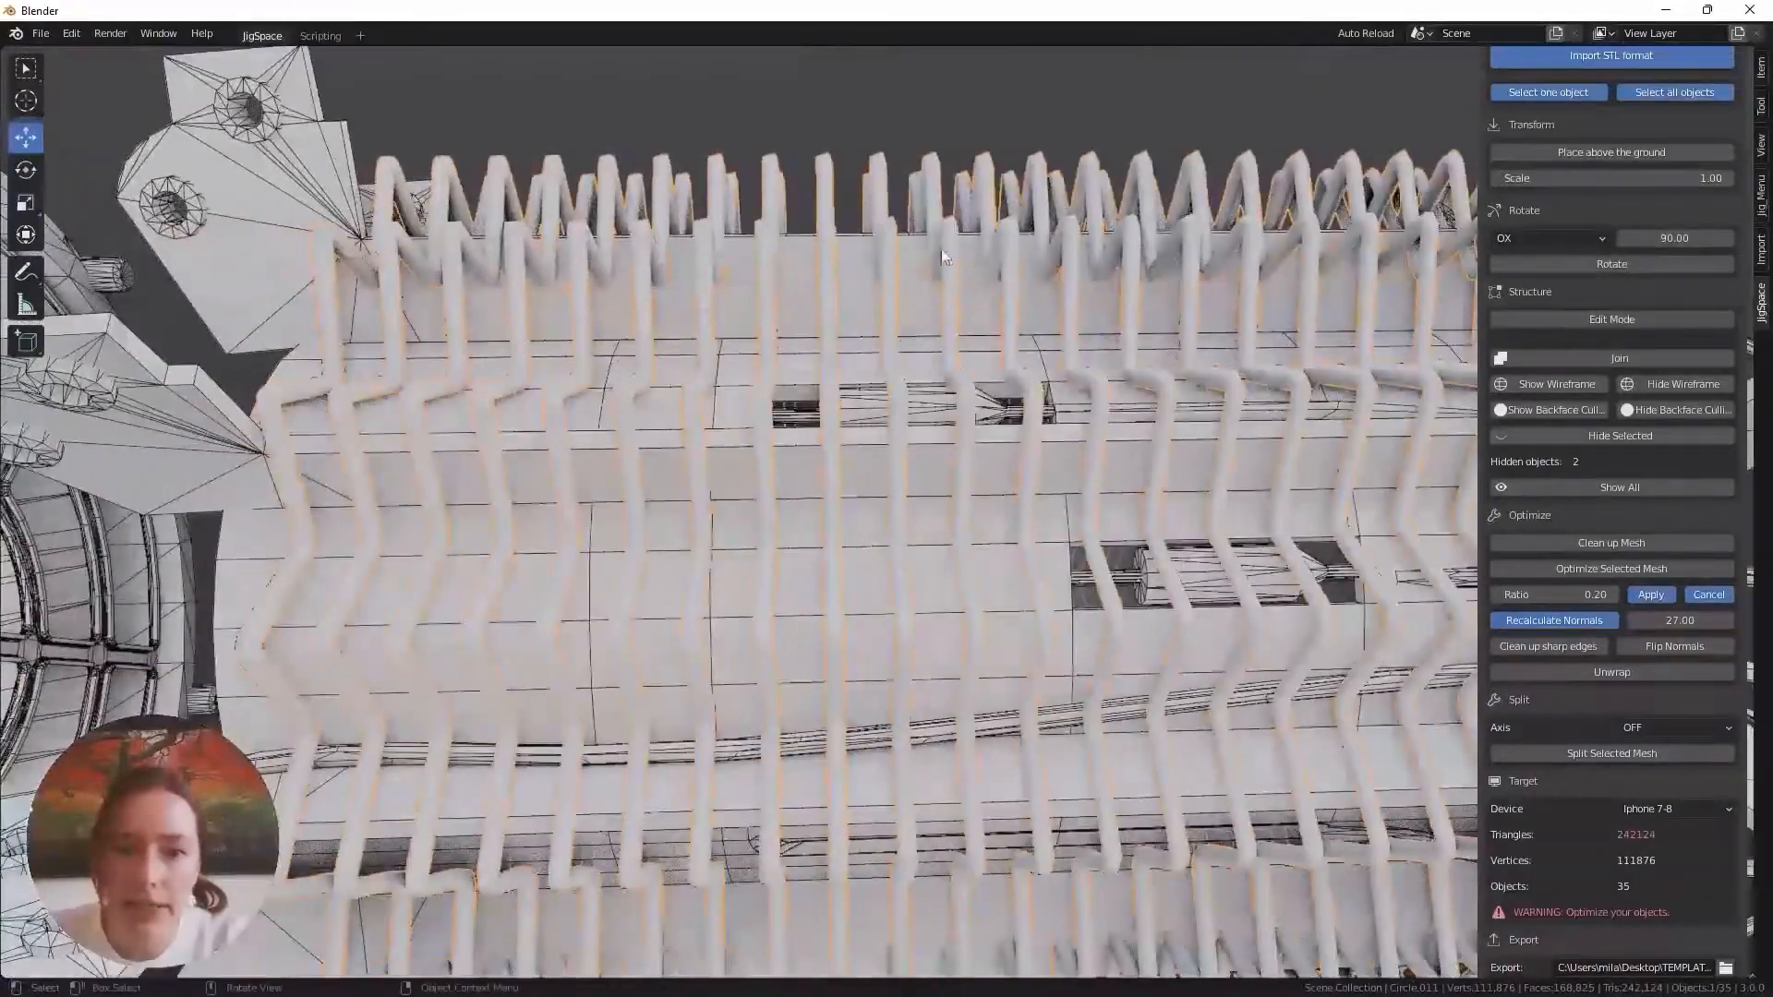
shift+middle_drag(1172, 192, 877, 191)
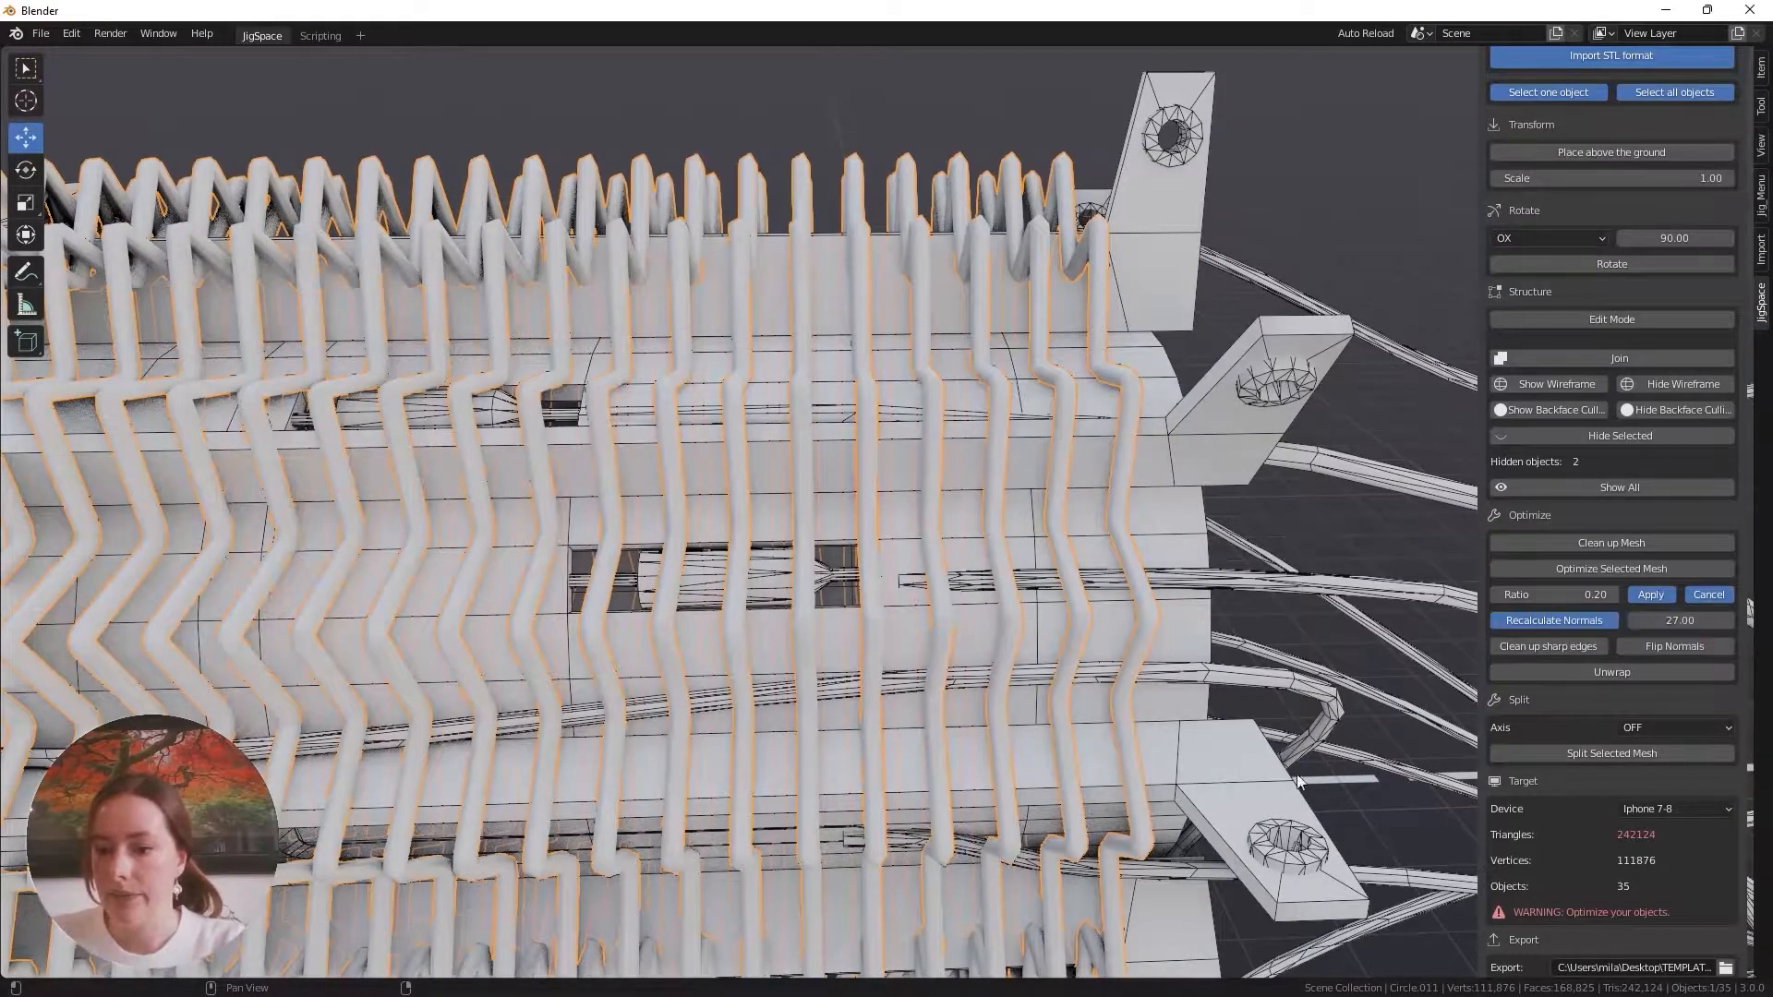
click(1651, 595)
scroll(795, 682, down, 2)
shift+middle_drag(796, 682, 922, 650)
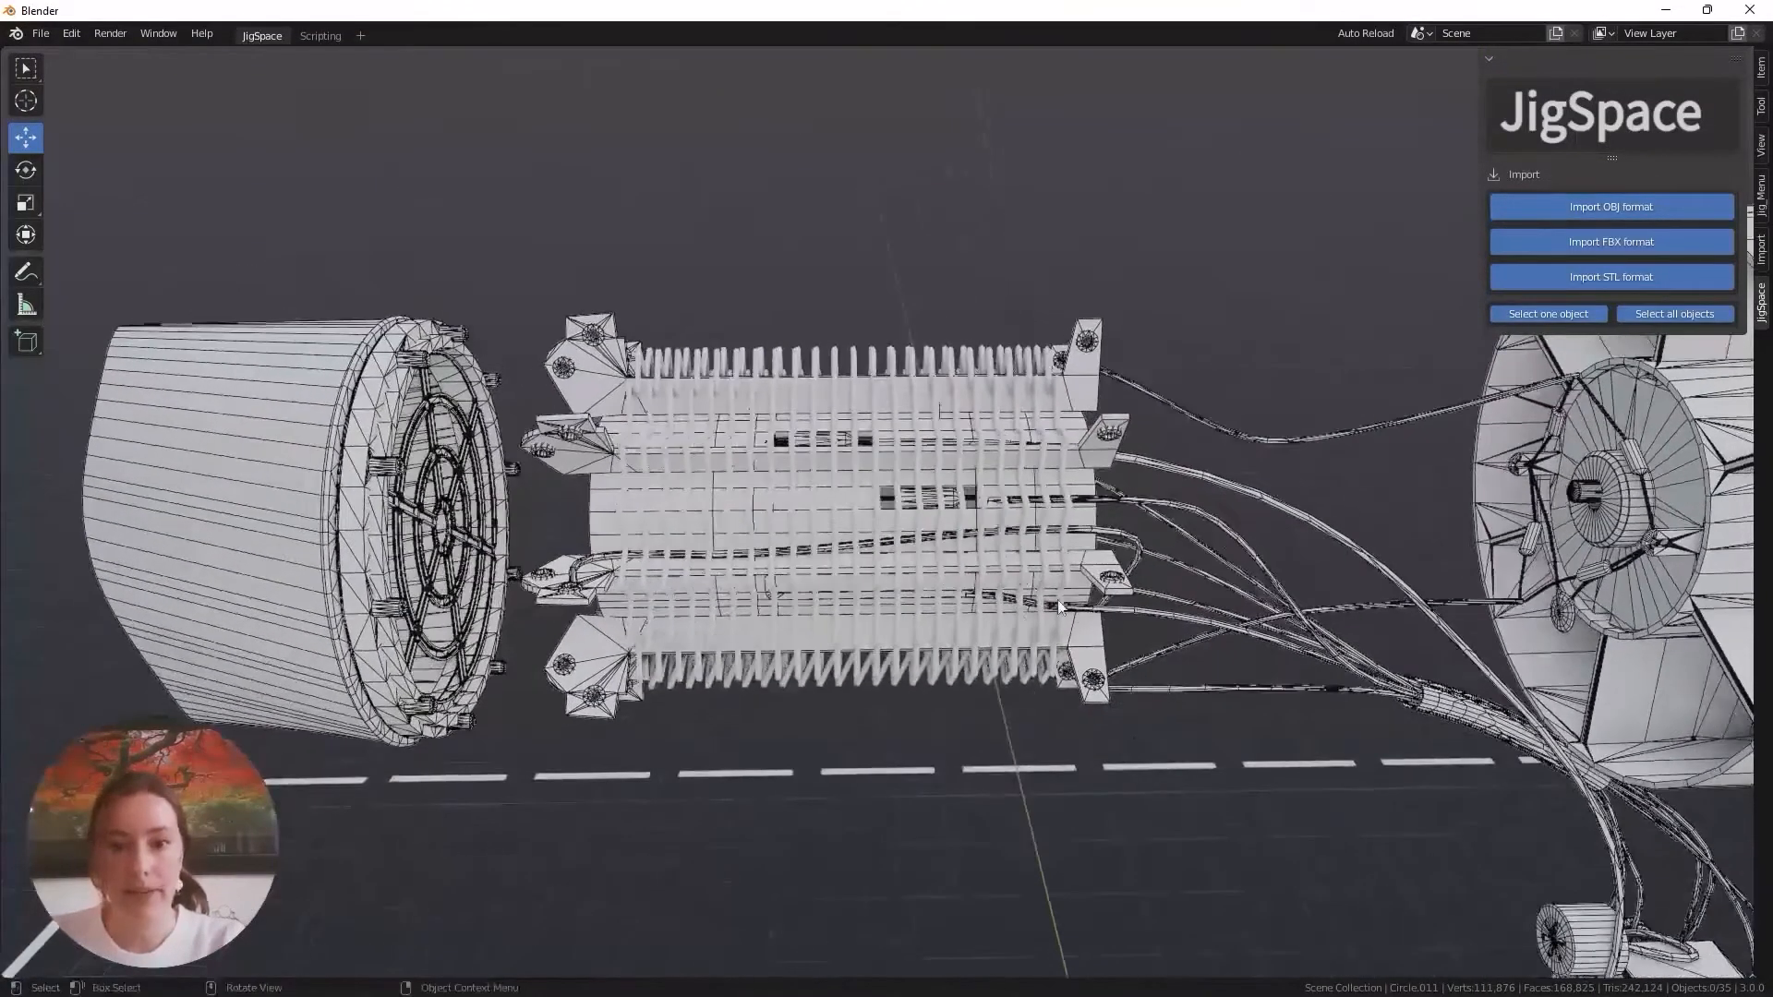
click(1033, 585)
scroll(1032, 585, down, 2)
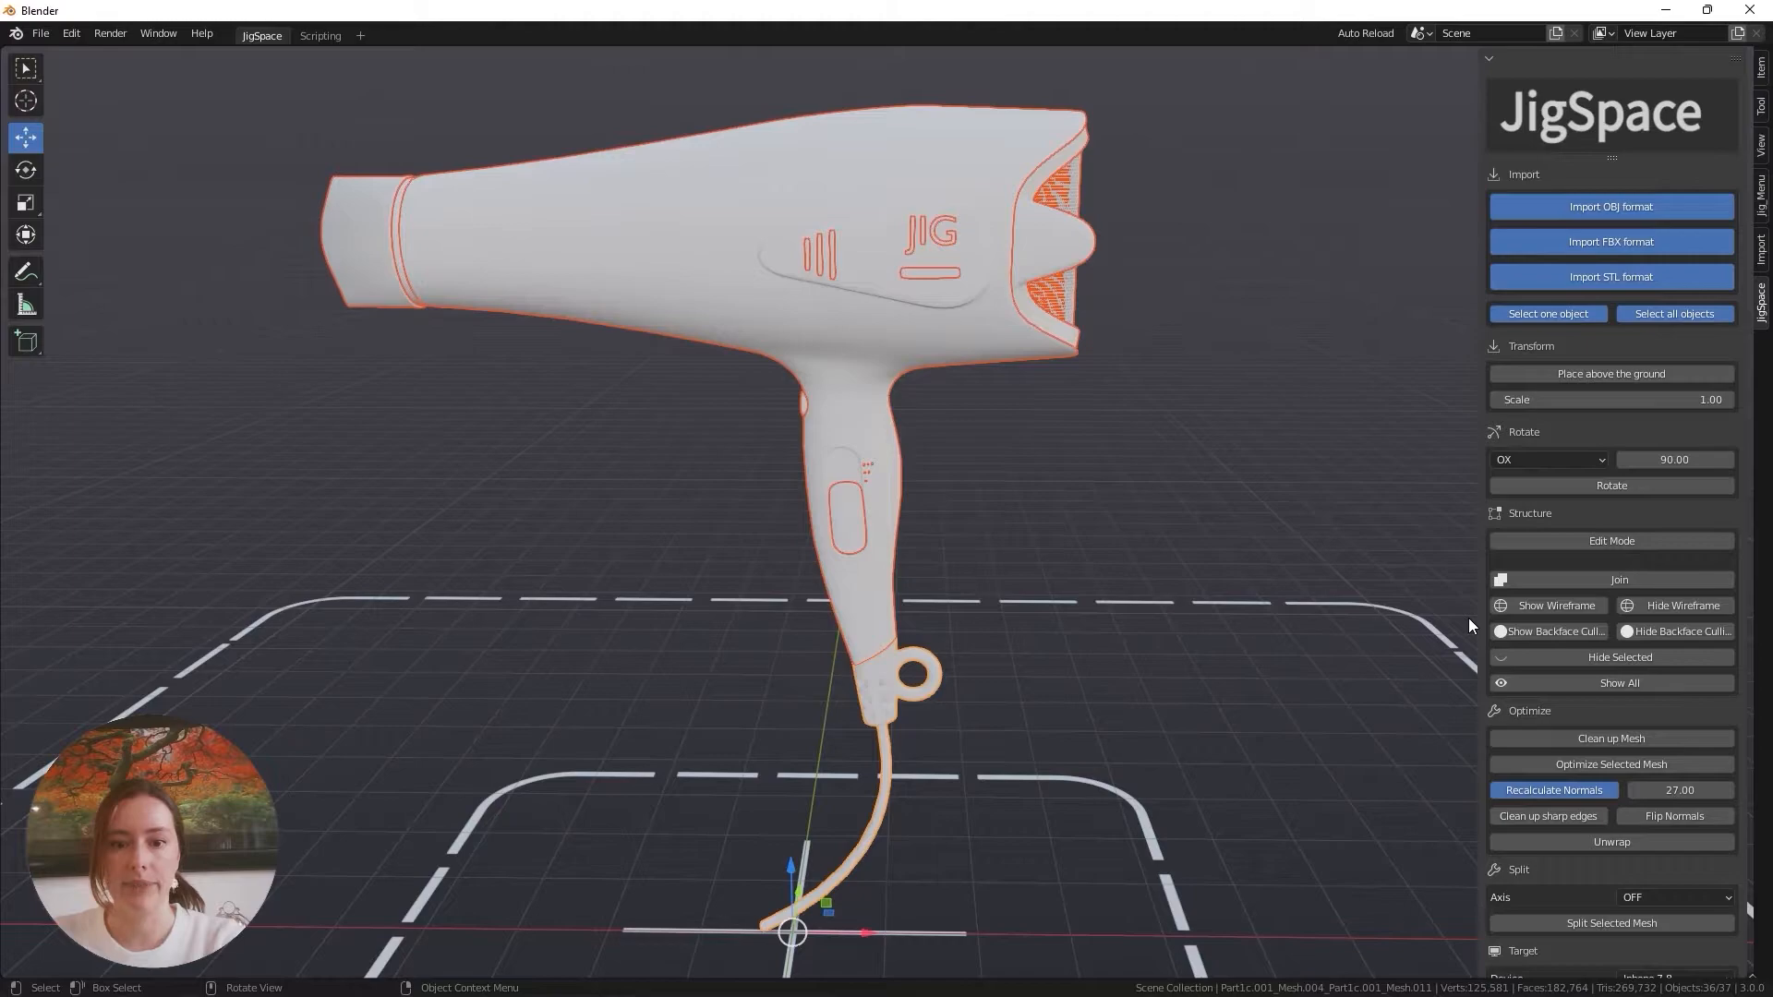
Show backface culling on all hair dryer parts and inspect the cable sleeve below the handle for flipped faces
click(1588, 634)
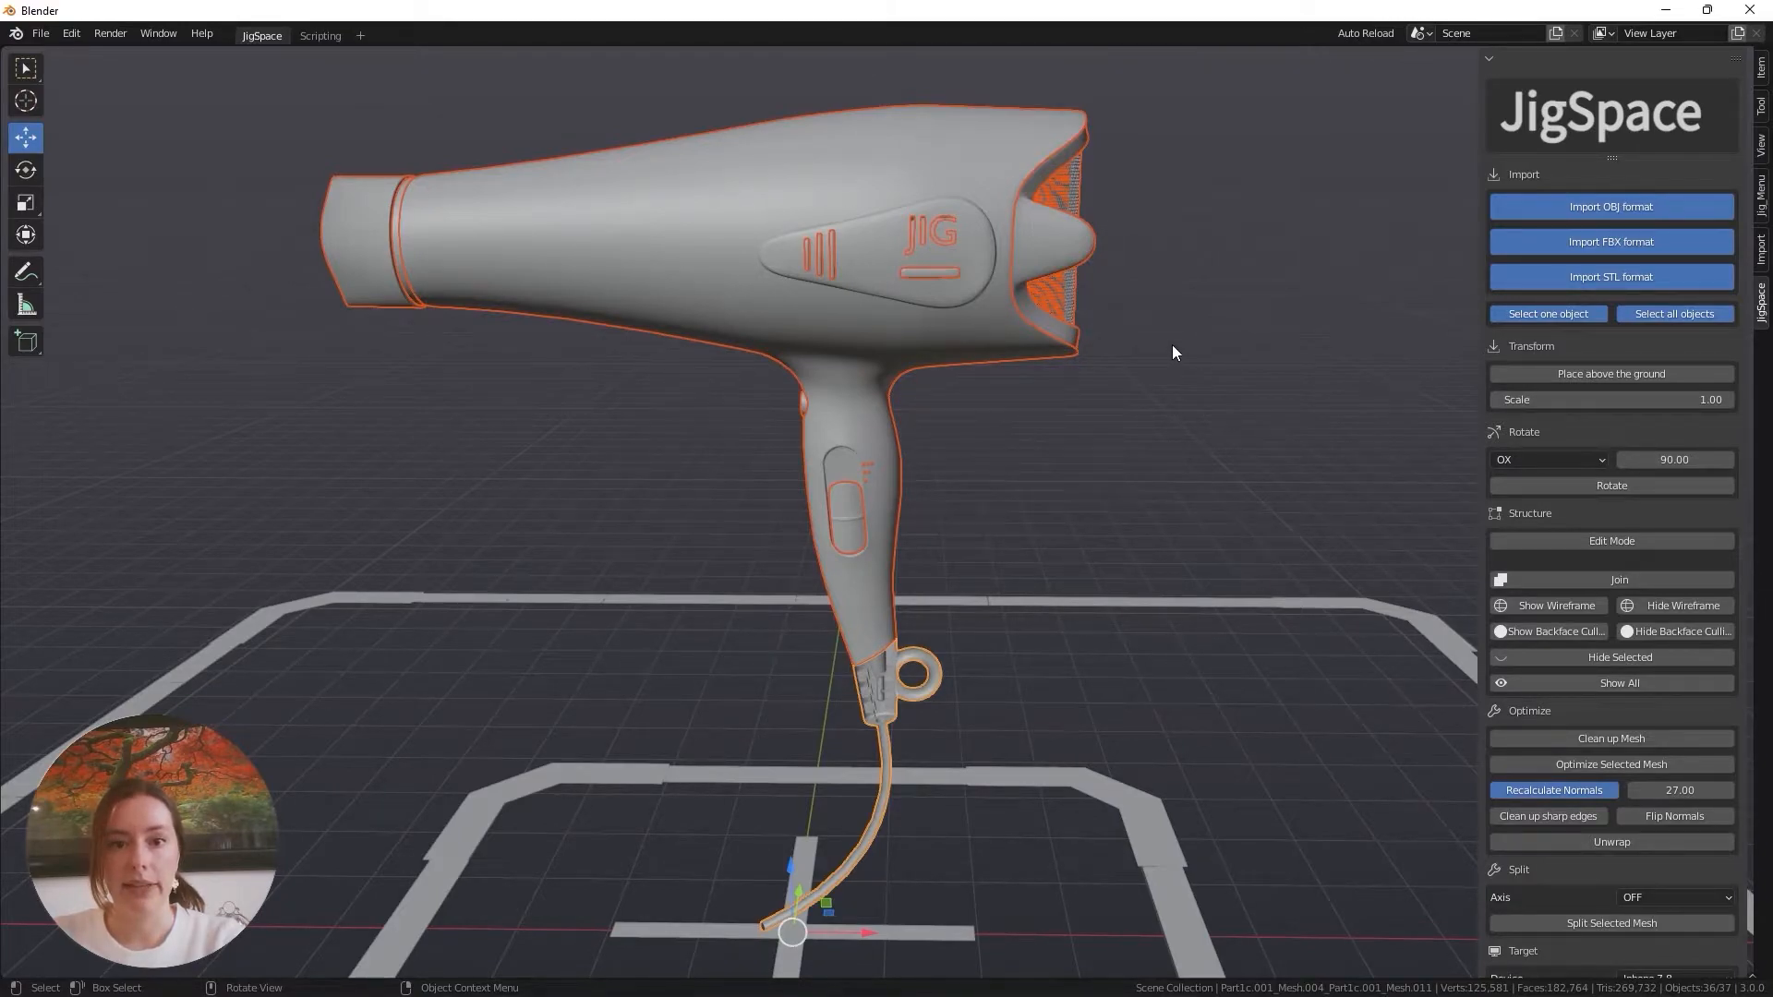
scroll(946, 785, up, 5)
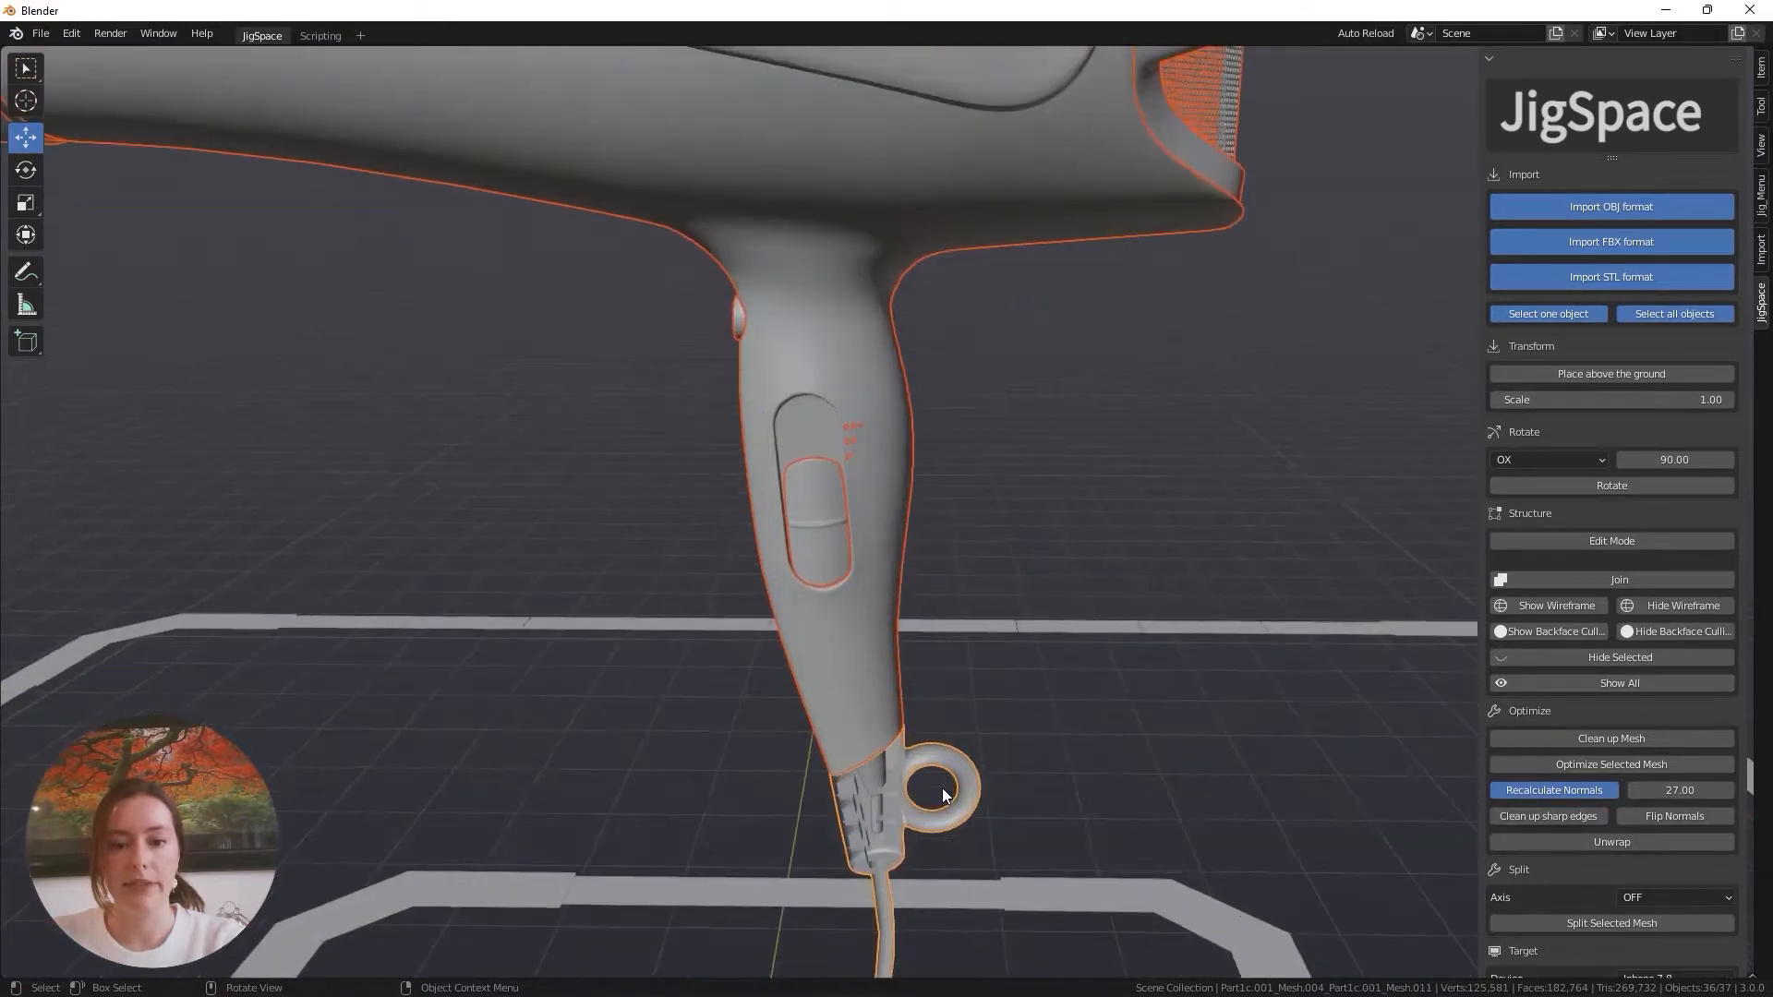
shift+middle_drag(960, 761, 974, 287)
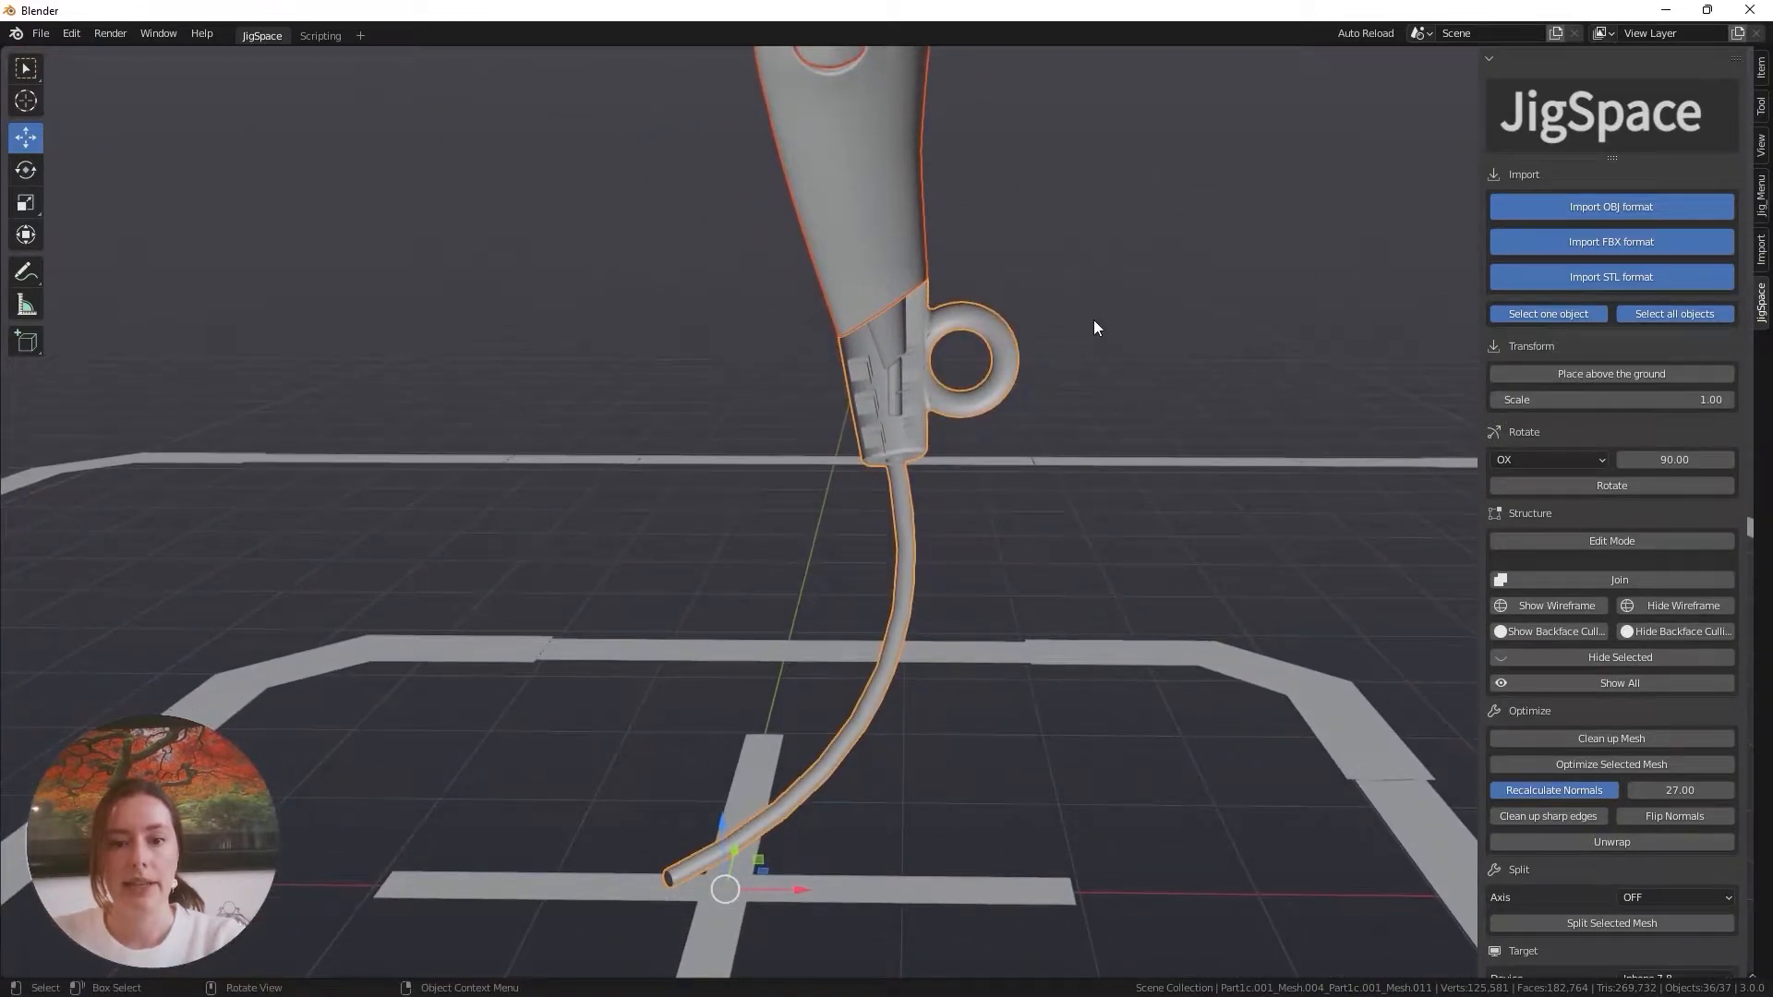
click(1032, 391)
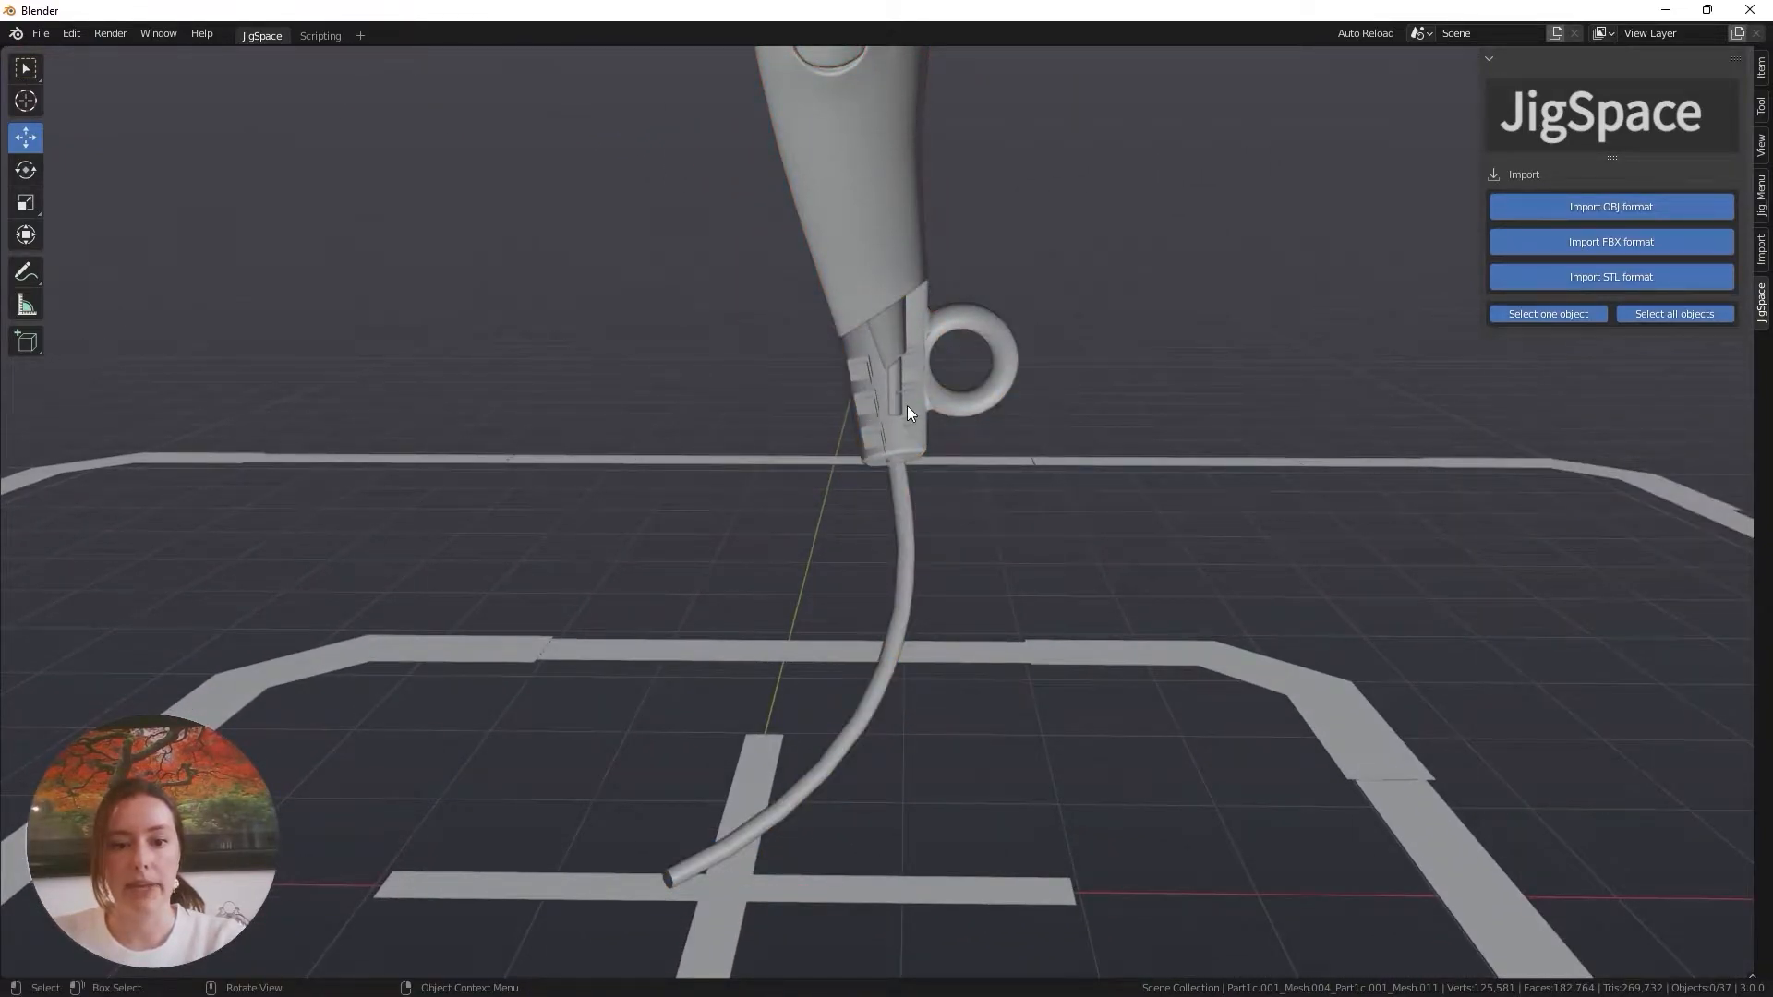
mouse_move(868, 494)
middle_down()
mouse_move(957, 530)
mouse_move(1037, 534)
mouse_move(1254, 443)
mouse_move(983, 498)
mouse_move(873, 484)
middle_up()
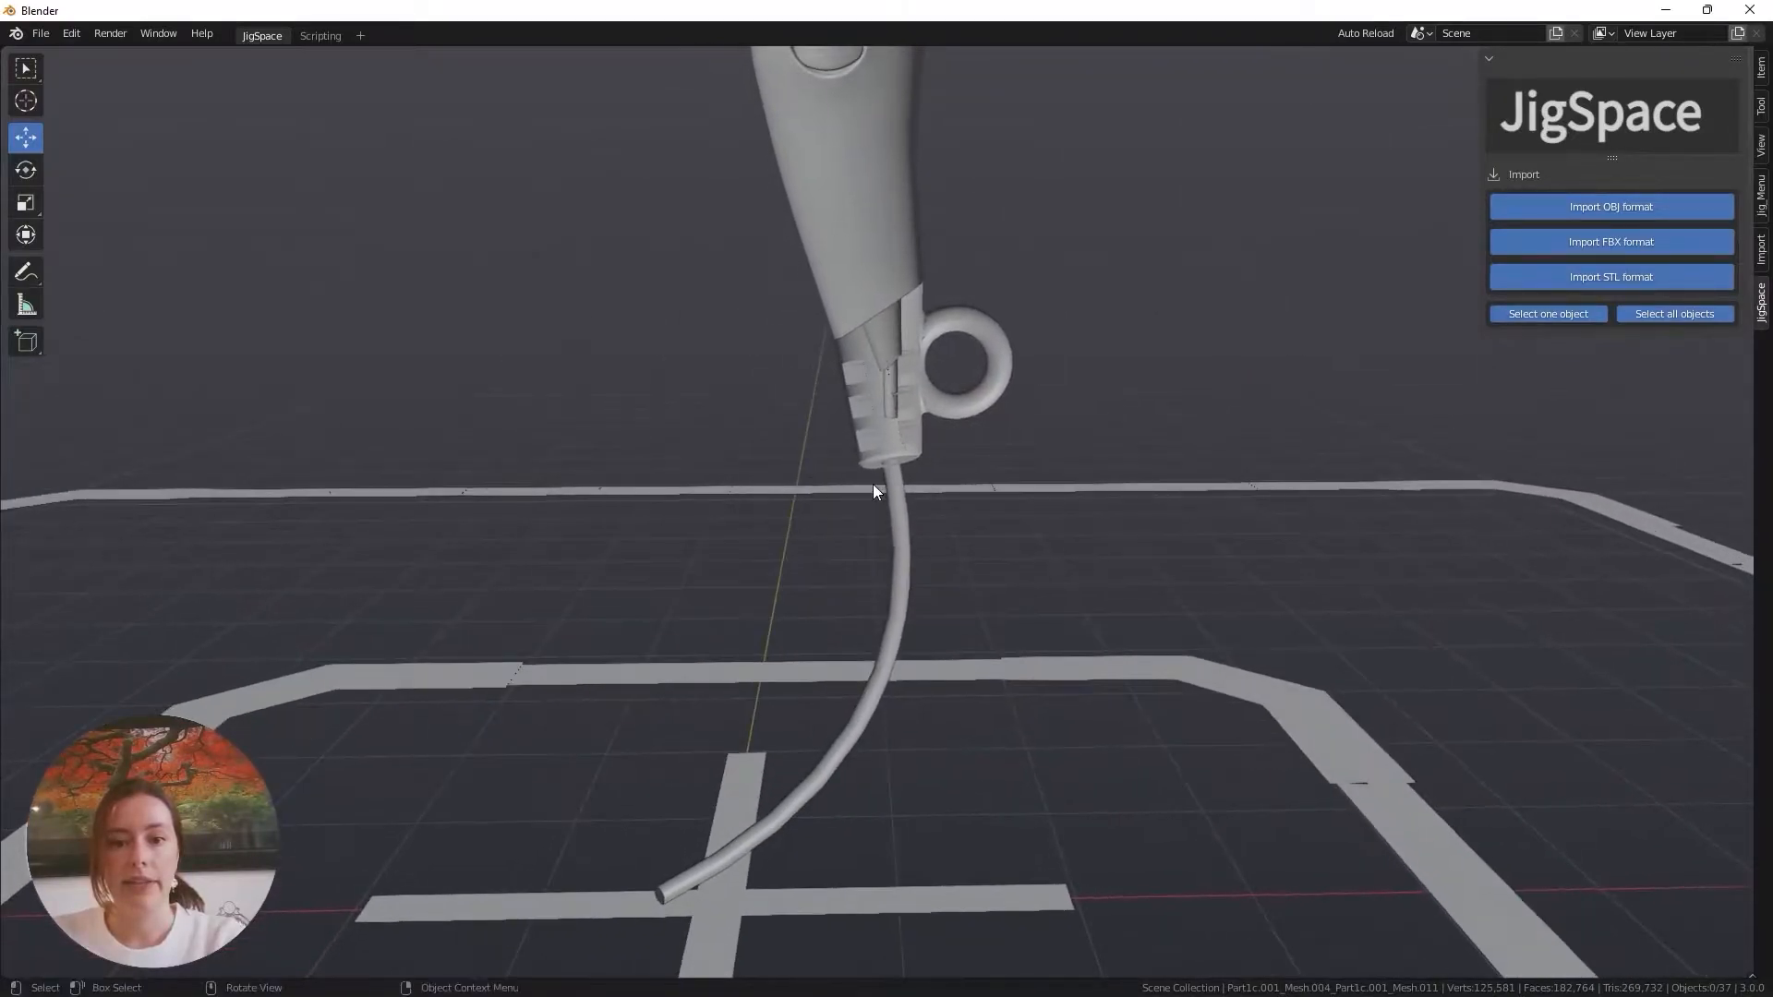
Flip the normals of the cable sleeve and cord at the base of the handle
click(887, 380)
middle_drag(886, 381, 1034, 673)
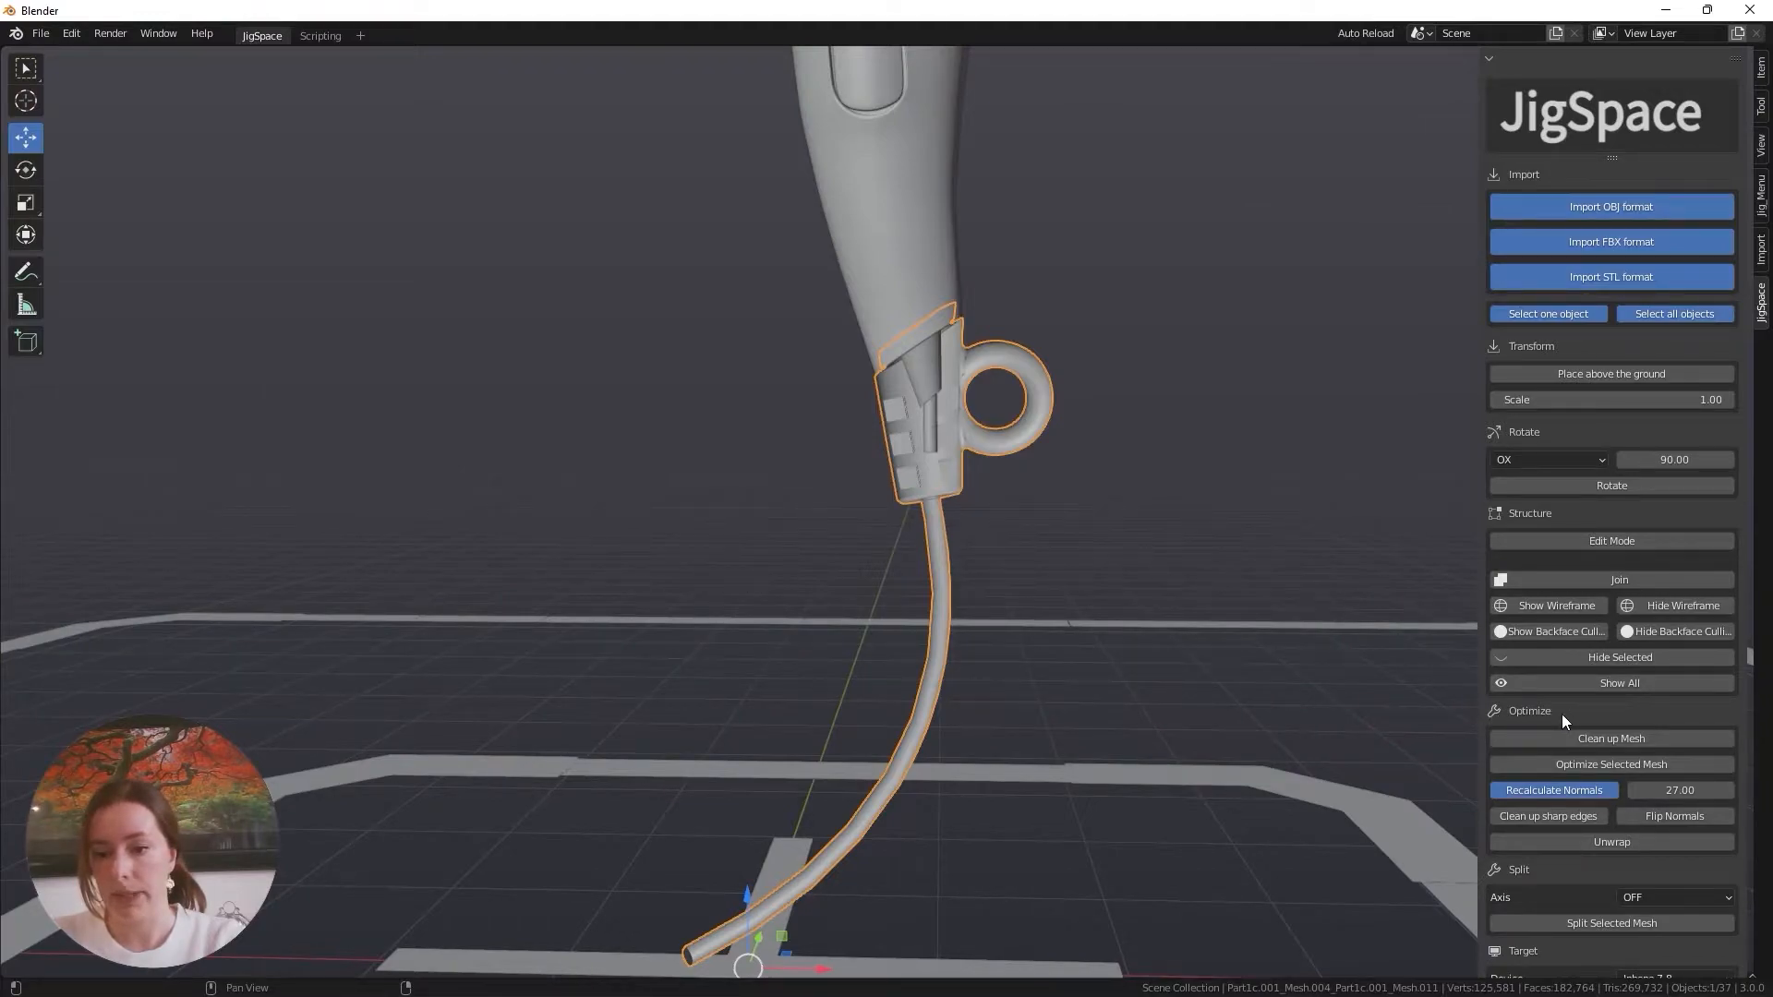
click(1633, 818)
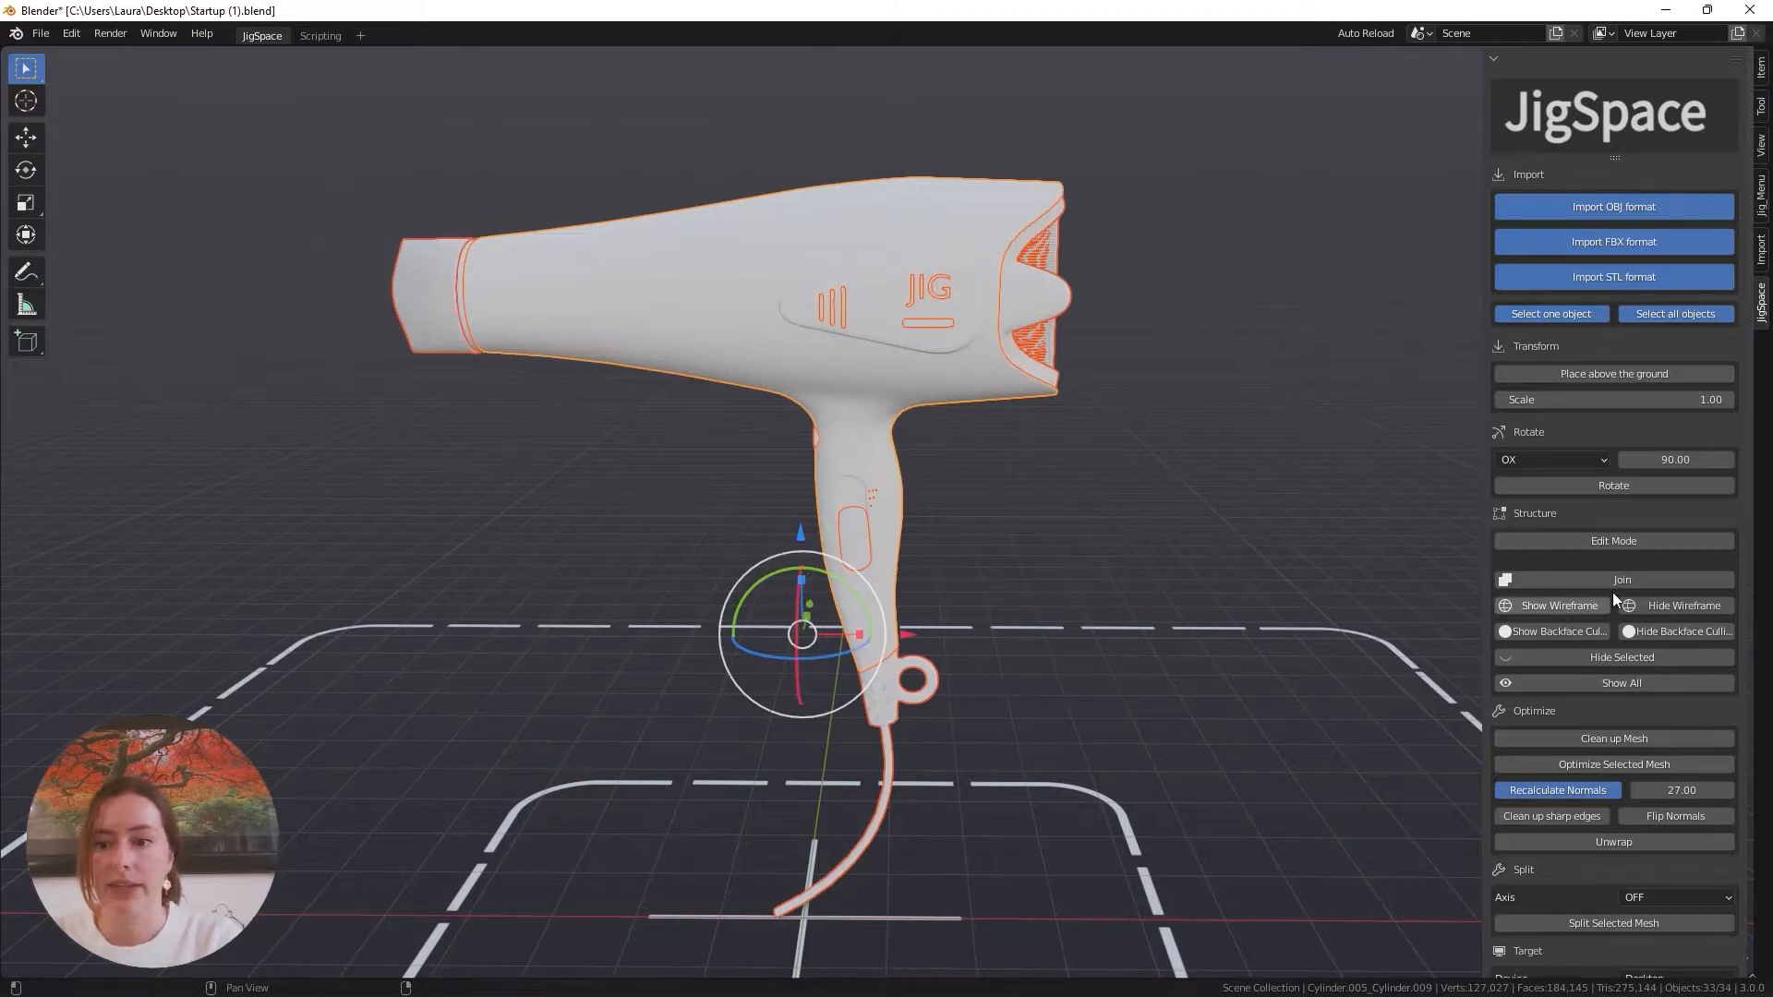
Select the outer shell and set its split axis to OY to create the splitting plane
scroll(1644, 569, down, 5)
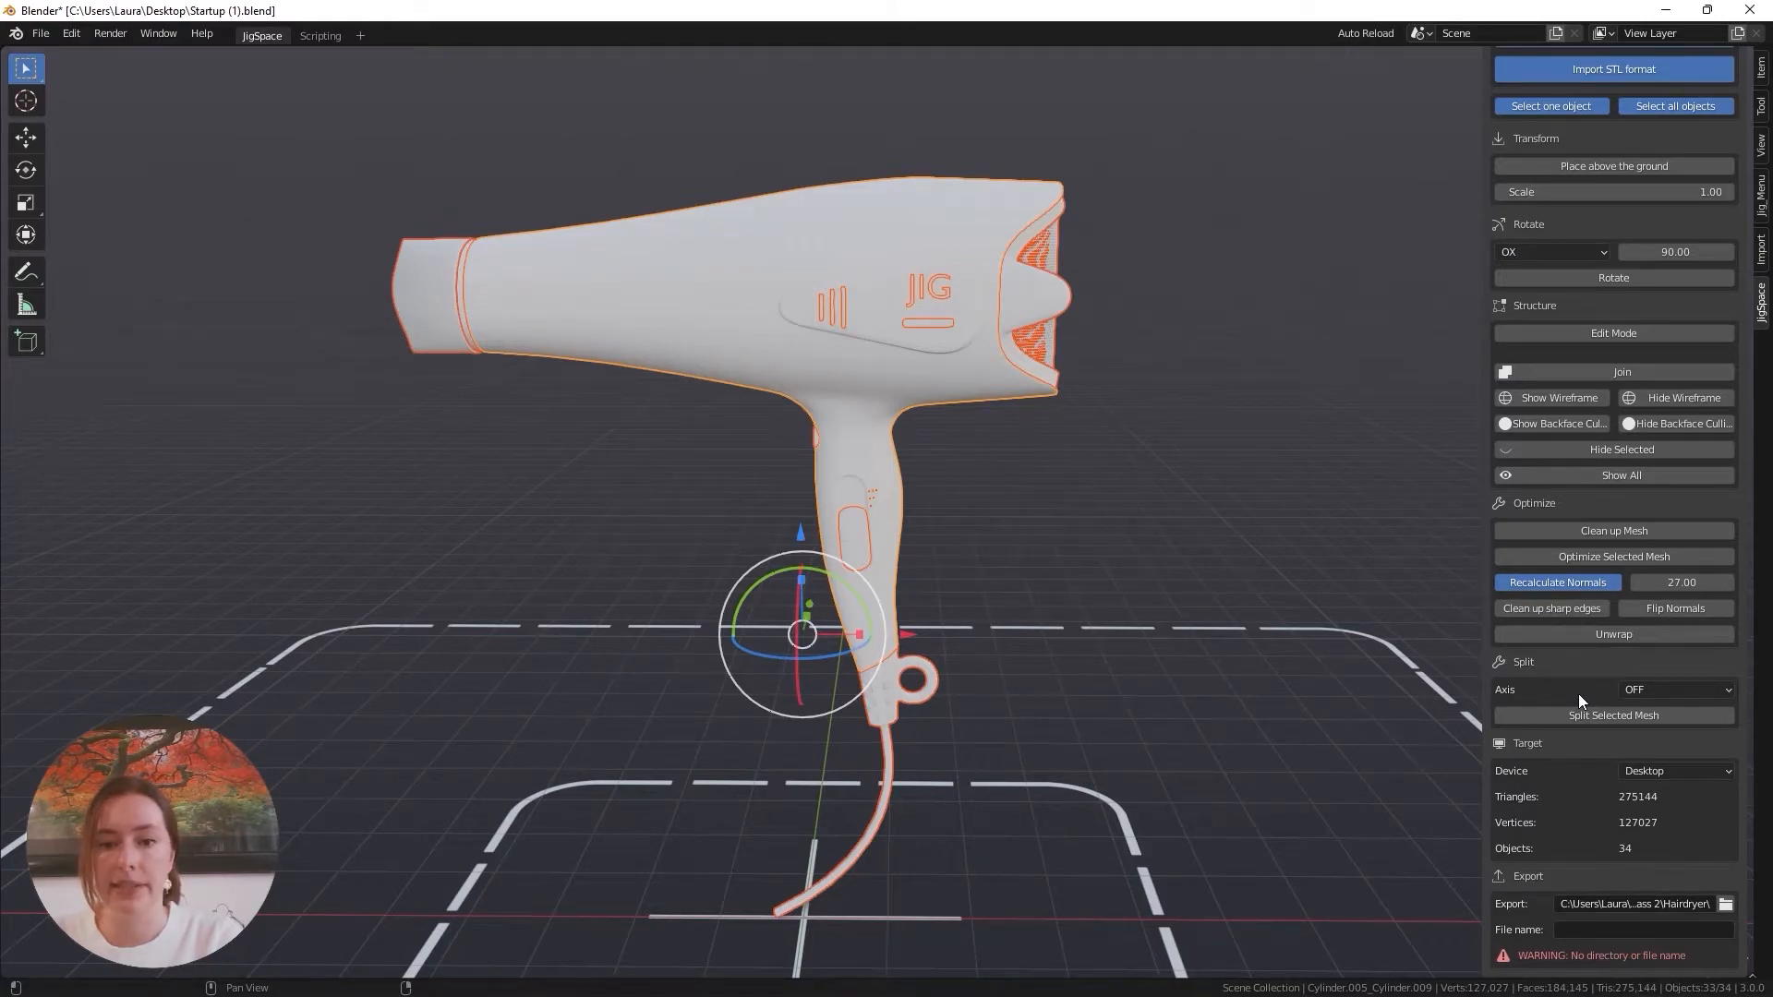
click(952, 399)
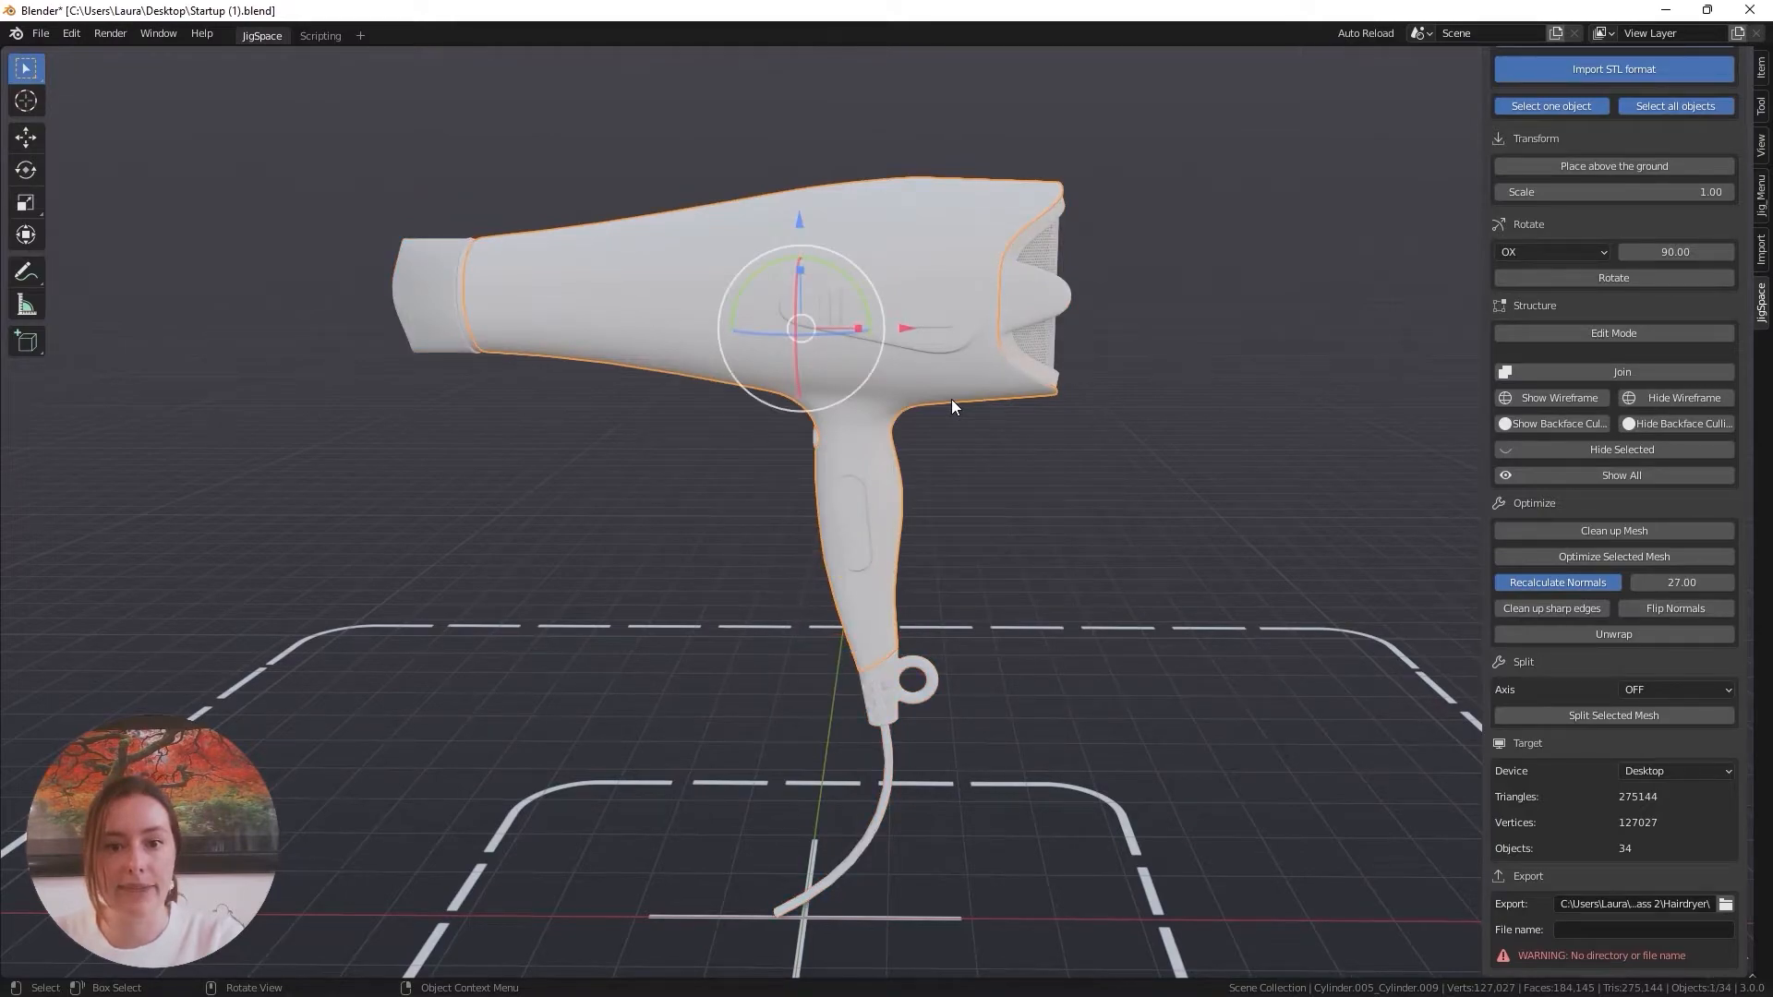
click(1683, 685)
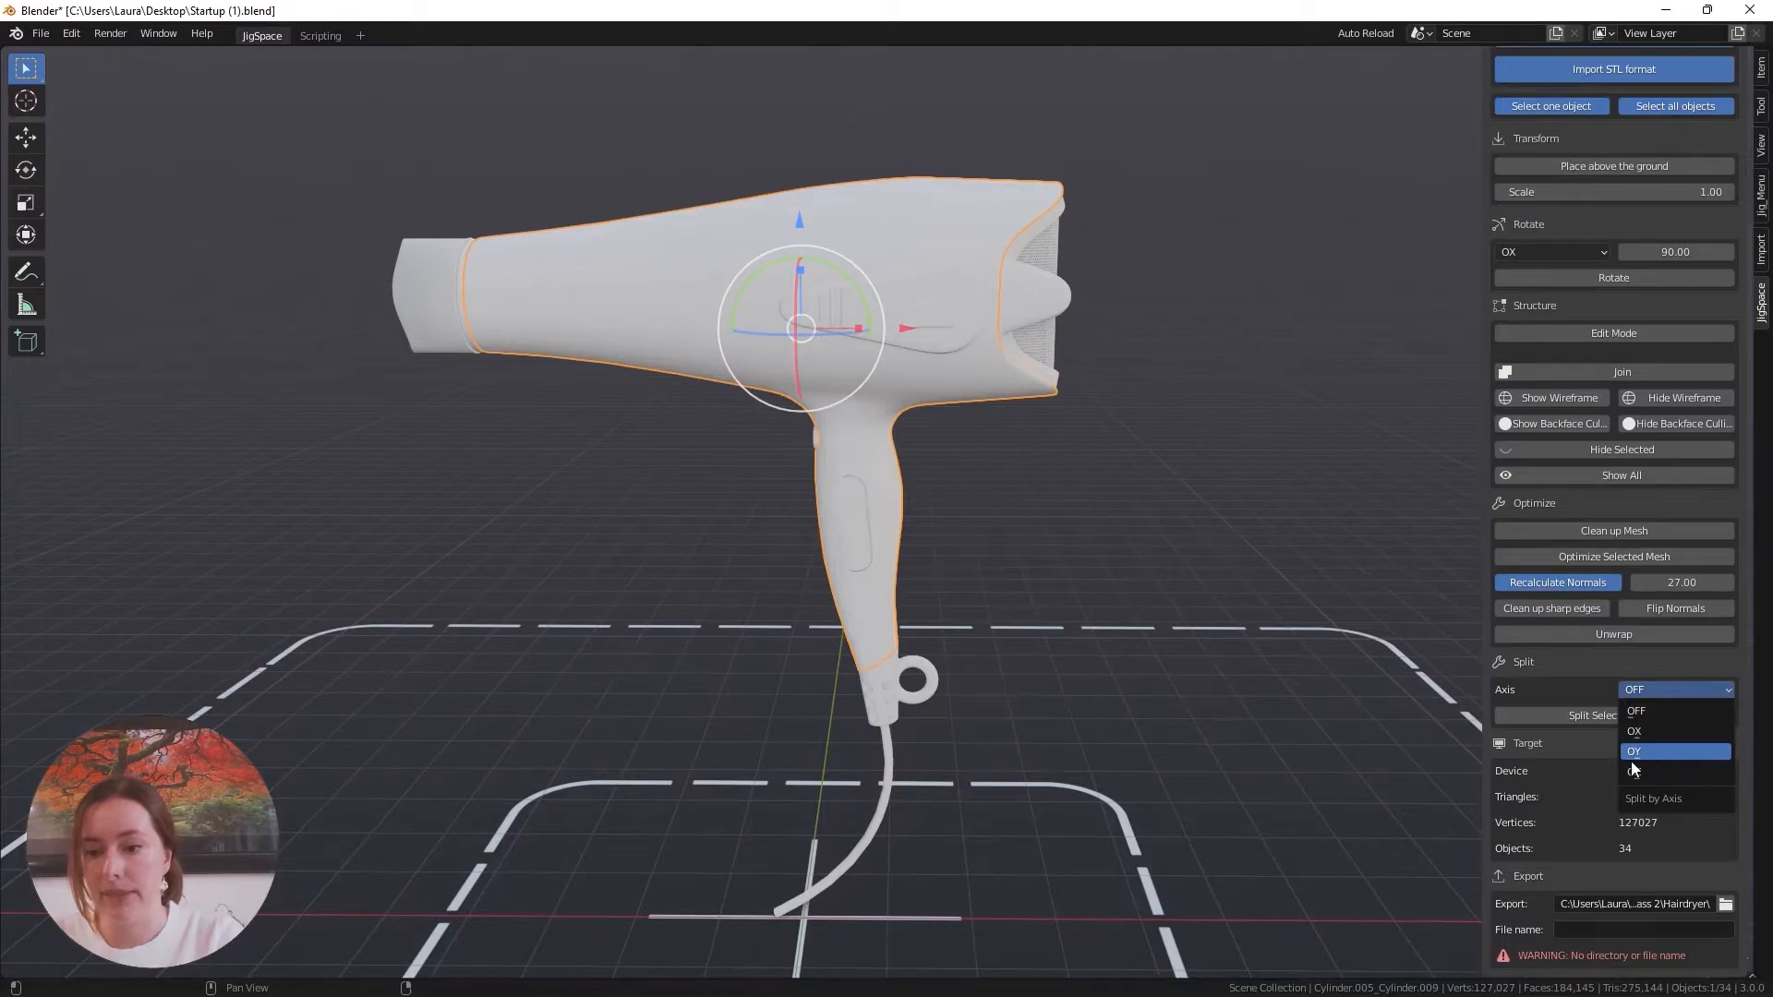
click(1671, 751)
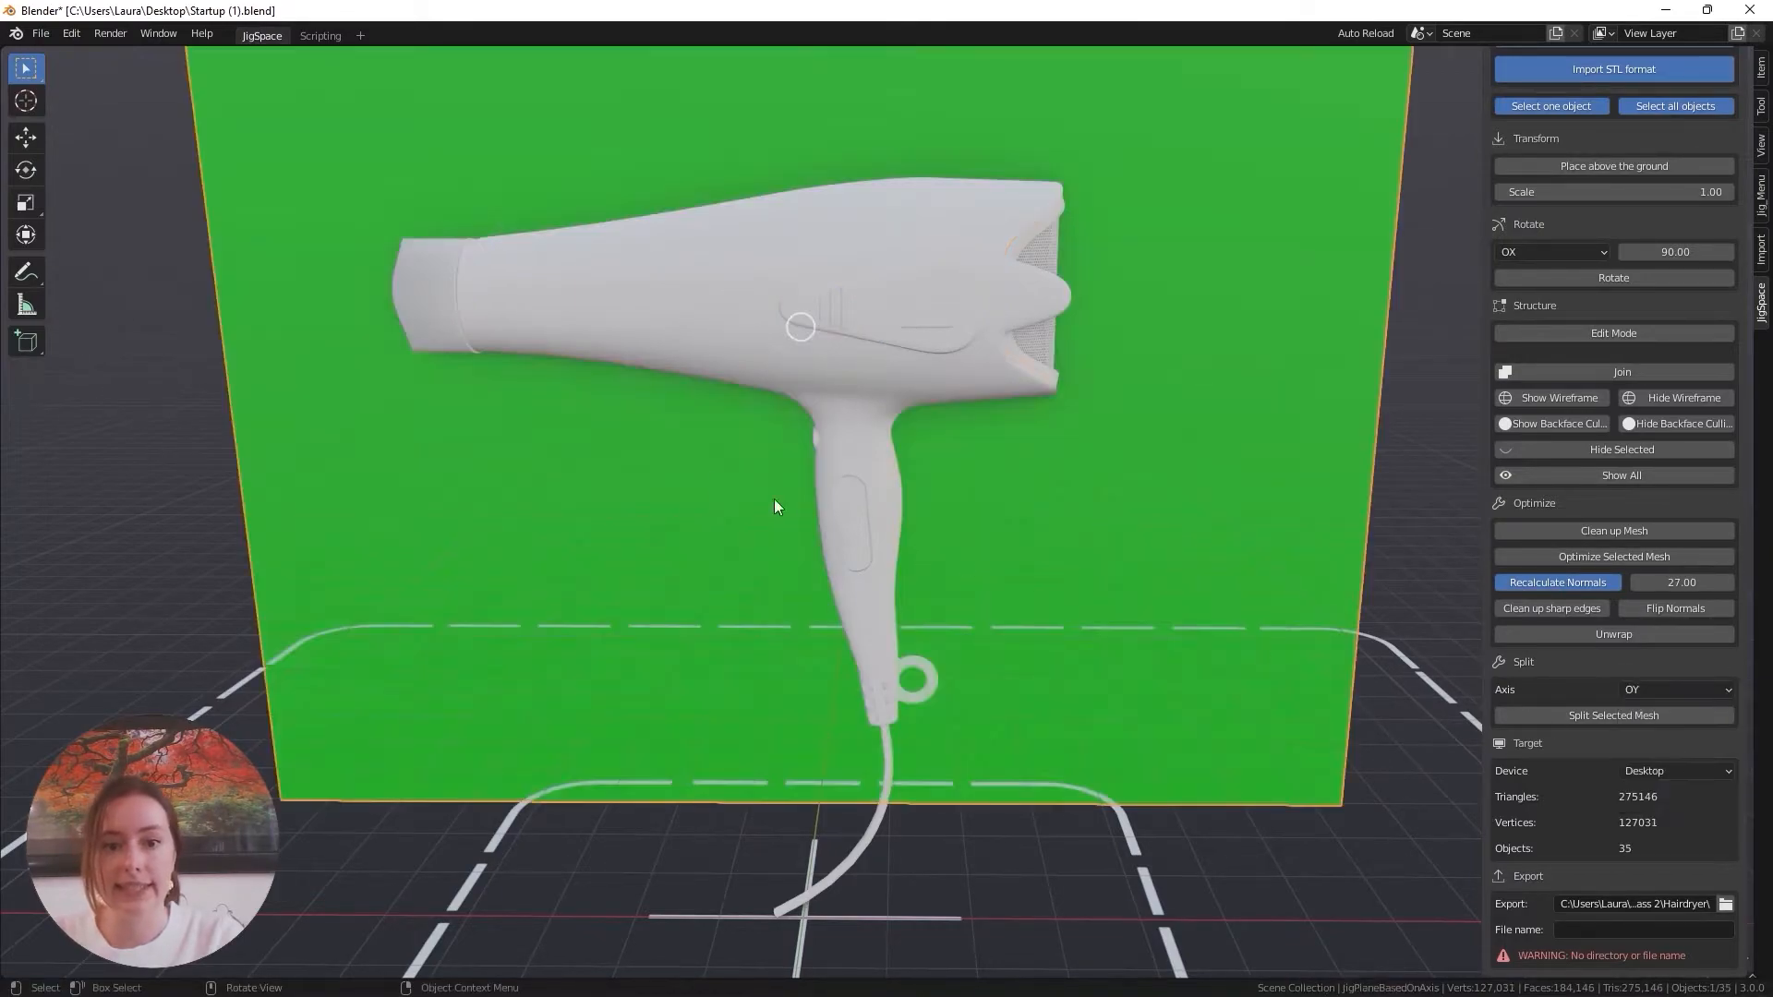
Shift the splitting plane slightly along the Y axis and split the outer shell at the plane
middle_drag(474, 393, 734, 439)
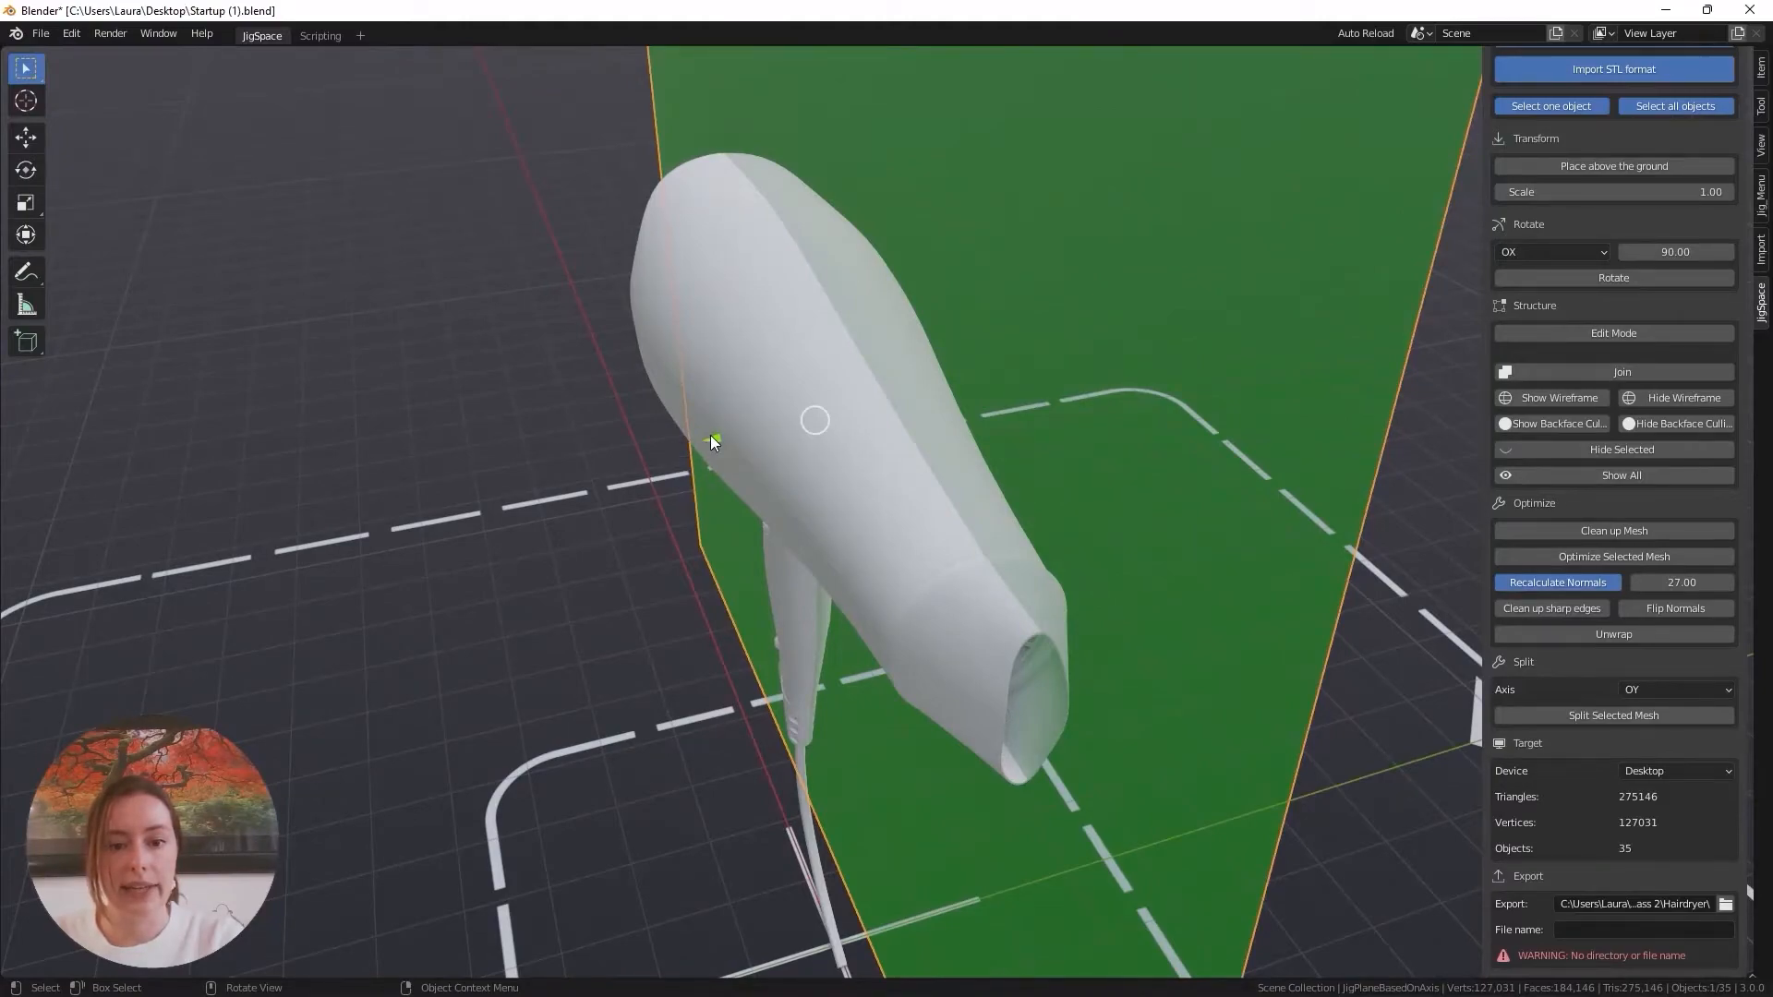
key(r)
key(y)
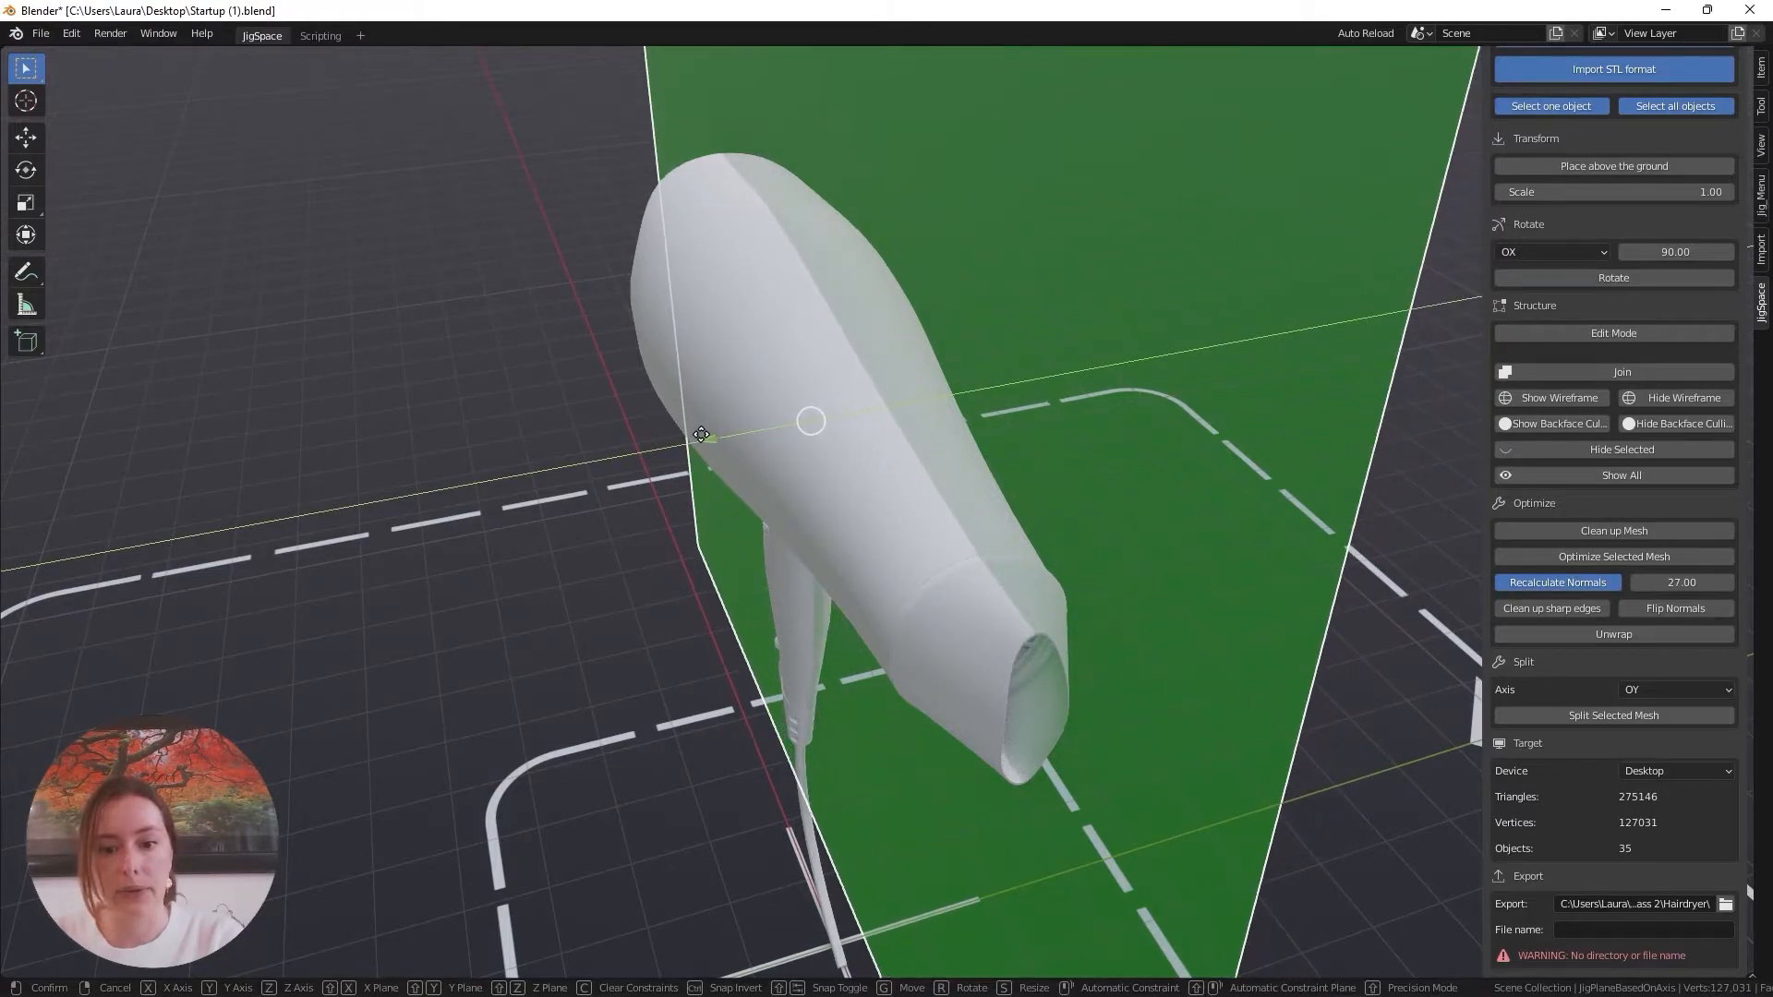
drag(701, 434, 702, 435)
middle_drag(1025, 557, 946, 563)
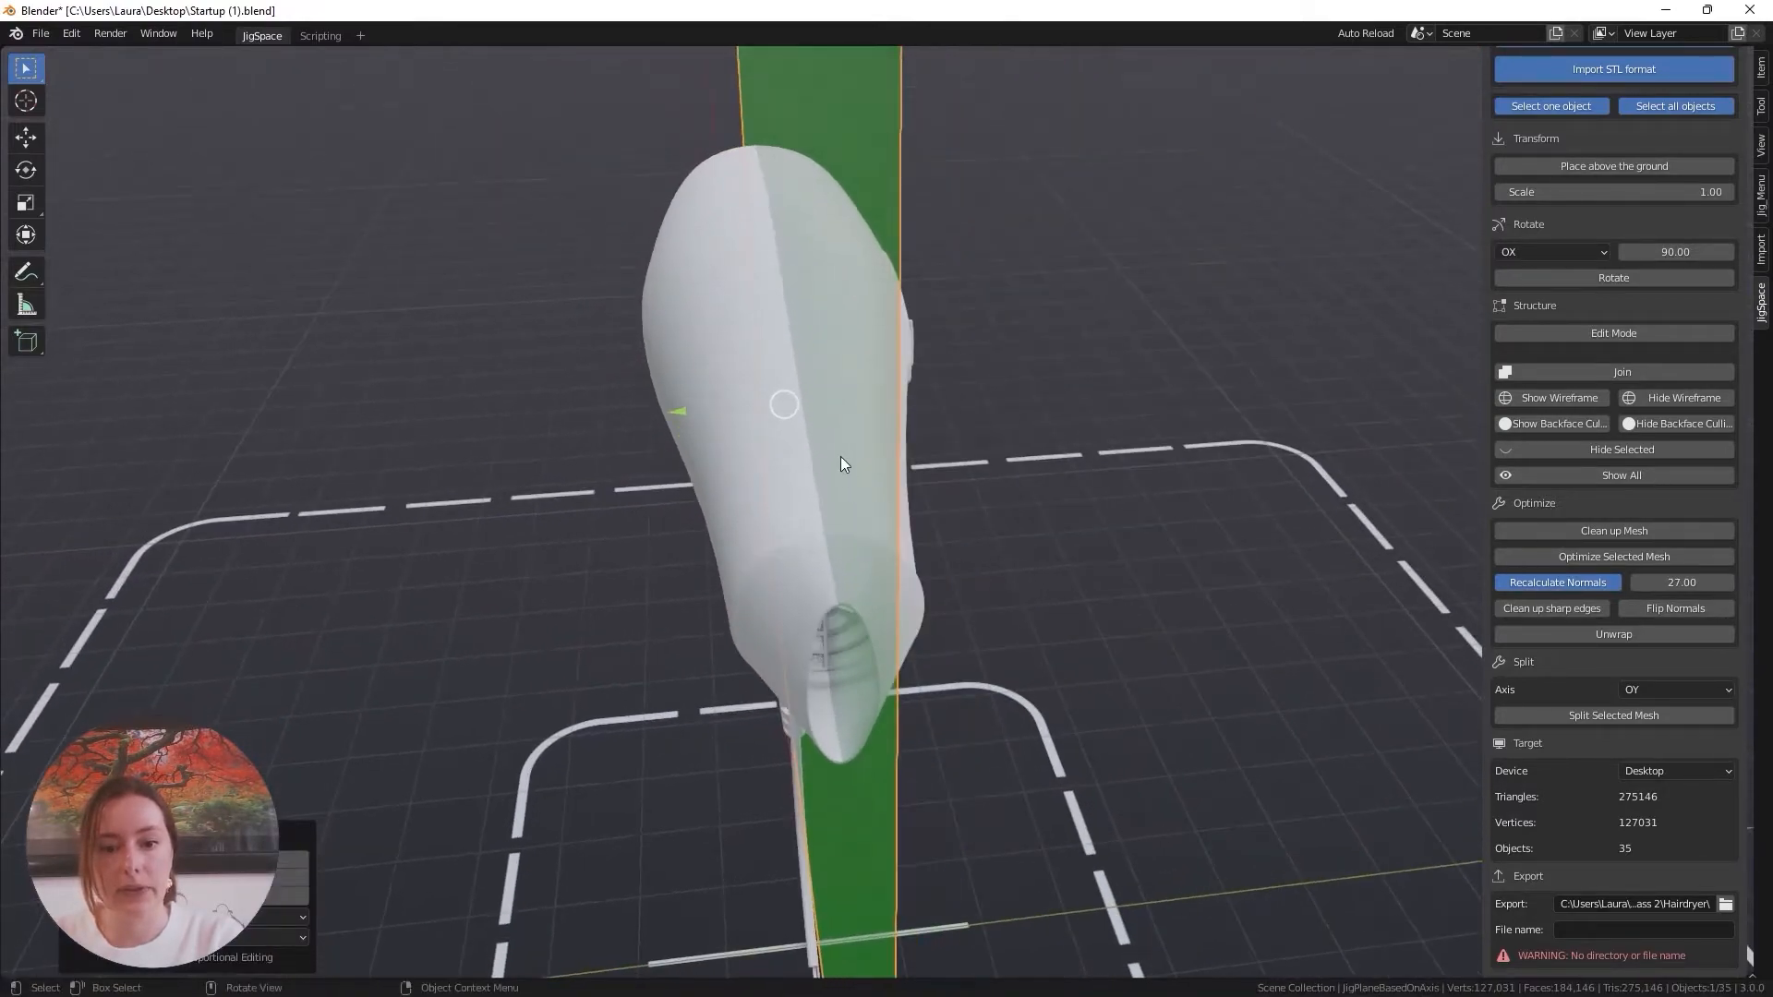
middle_drag(1138, 585, 946, 559)
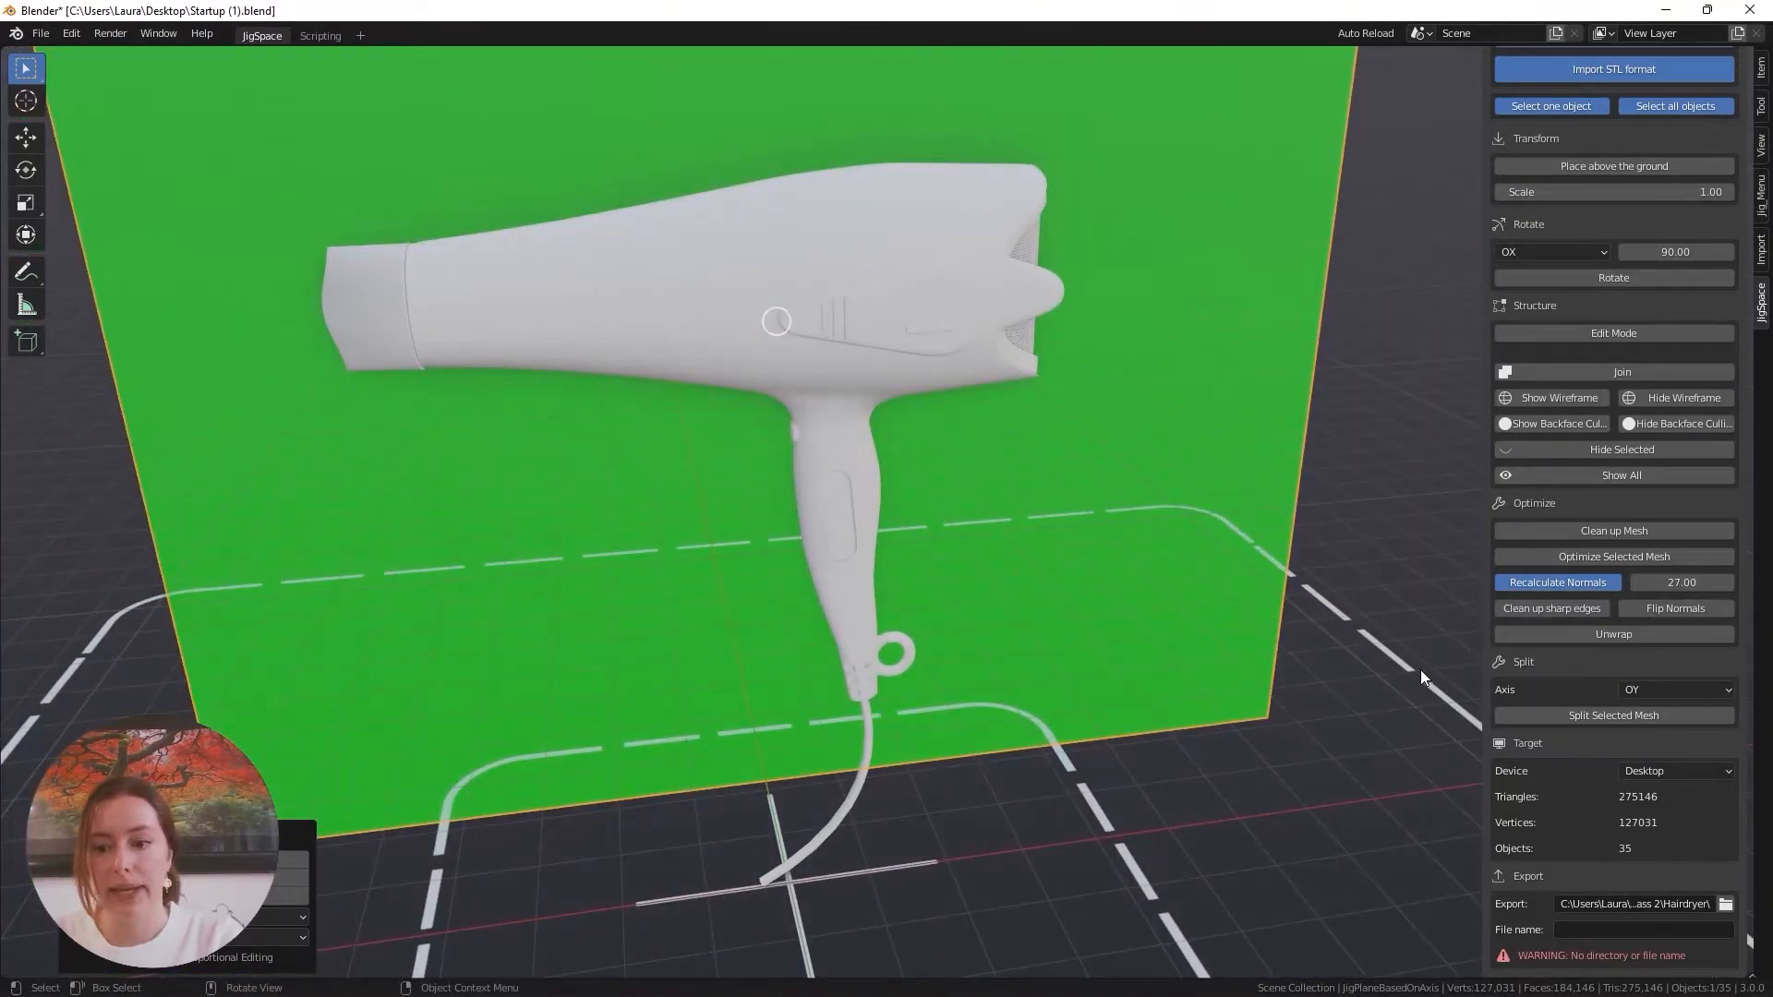
click(1625, 719)
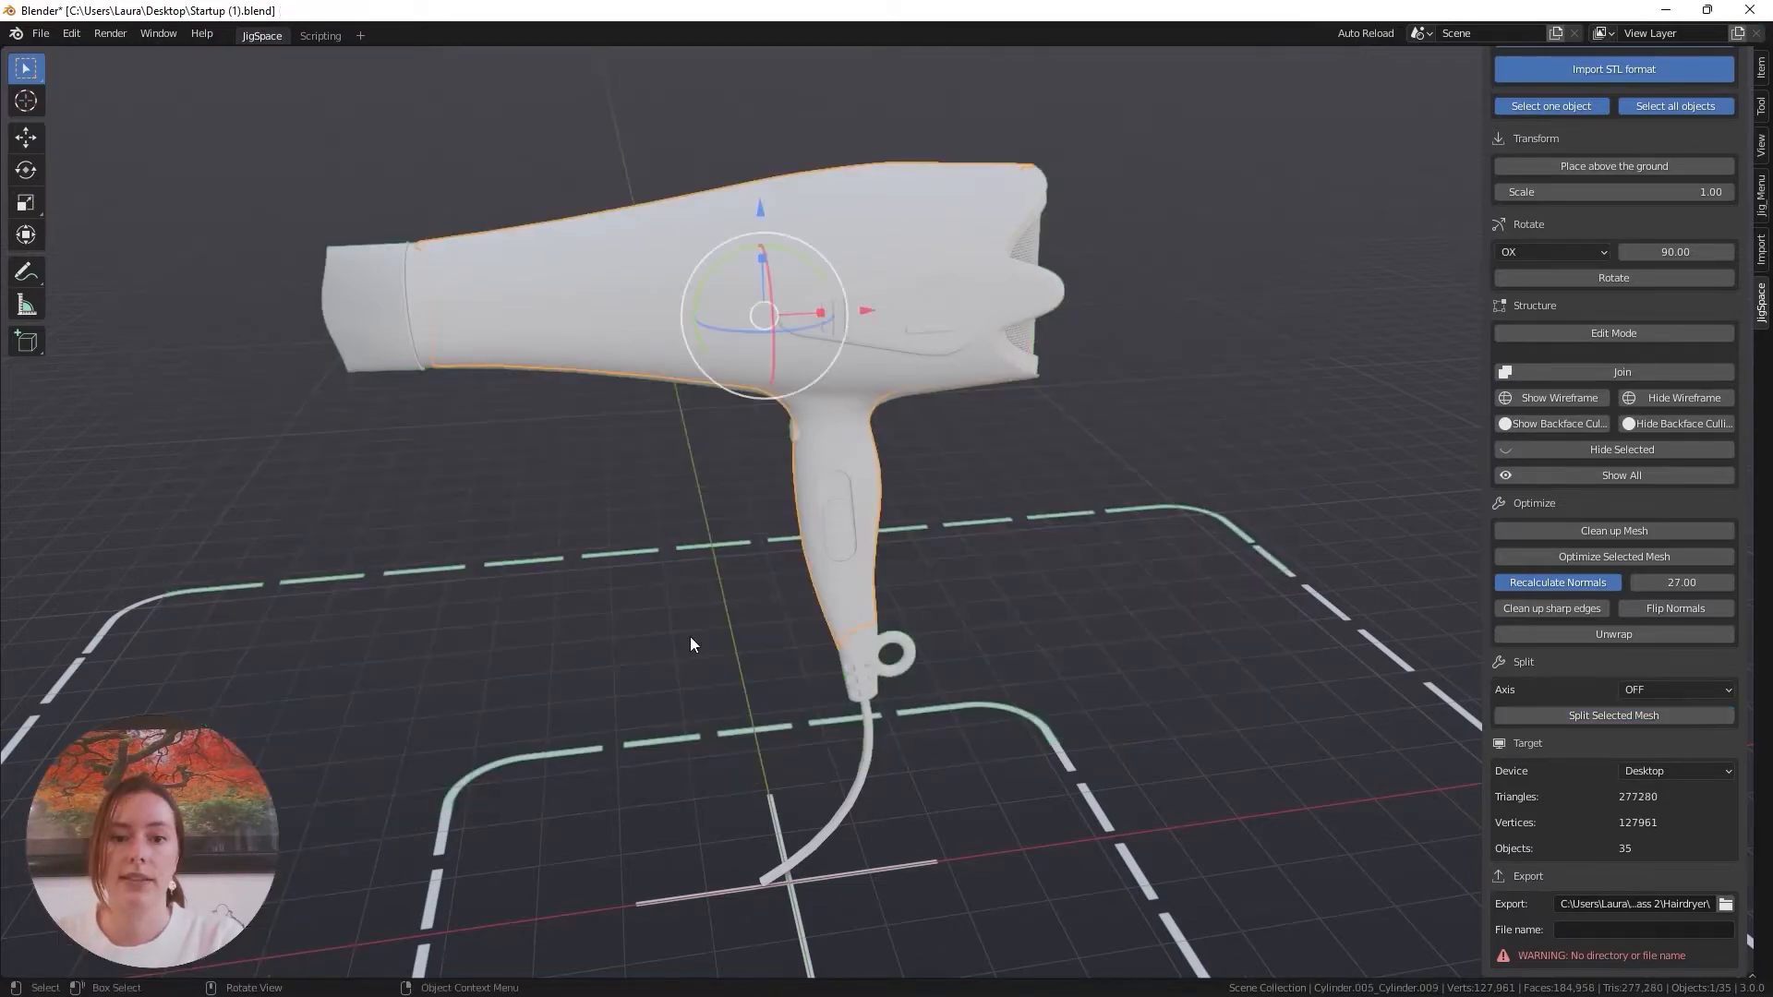
Move one half of the split outer shell away along the Y axis, examine the exposed inner parts and undo the move
middle_drag(667, 539, 812, 517)
click(827, 356)
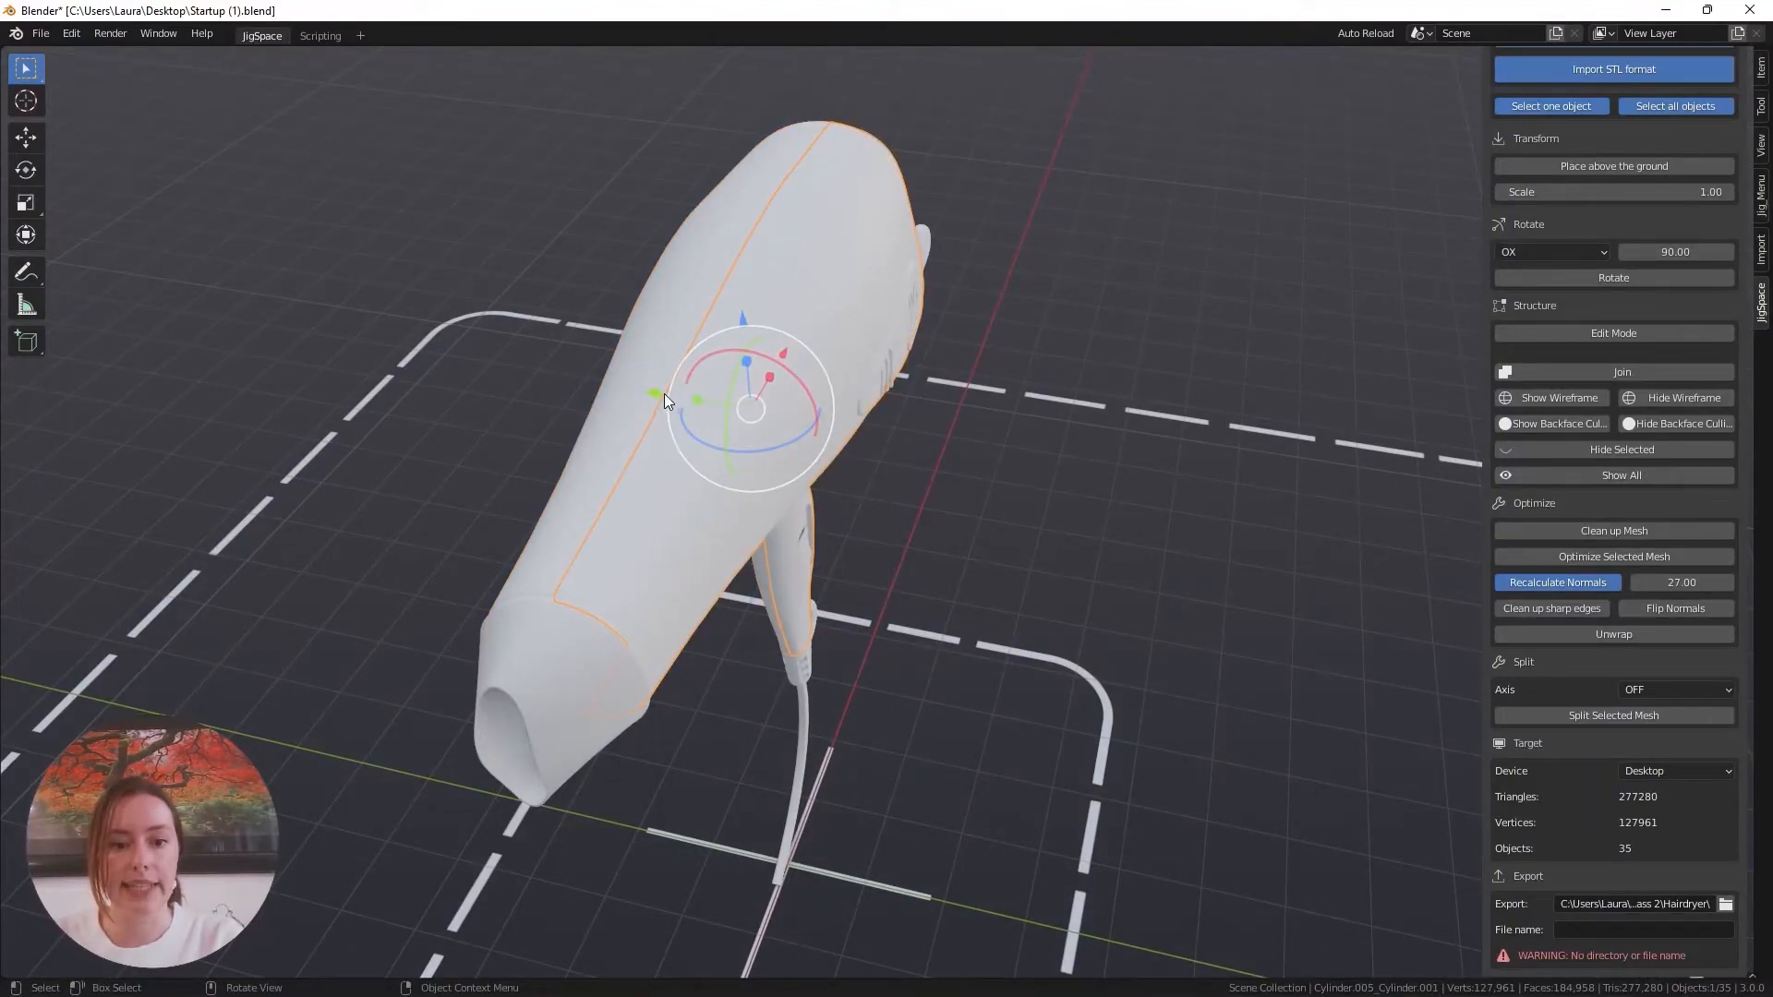
drag(663, 393, 1018, 522)
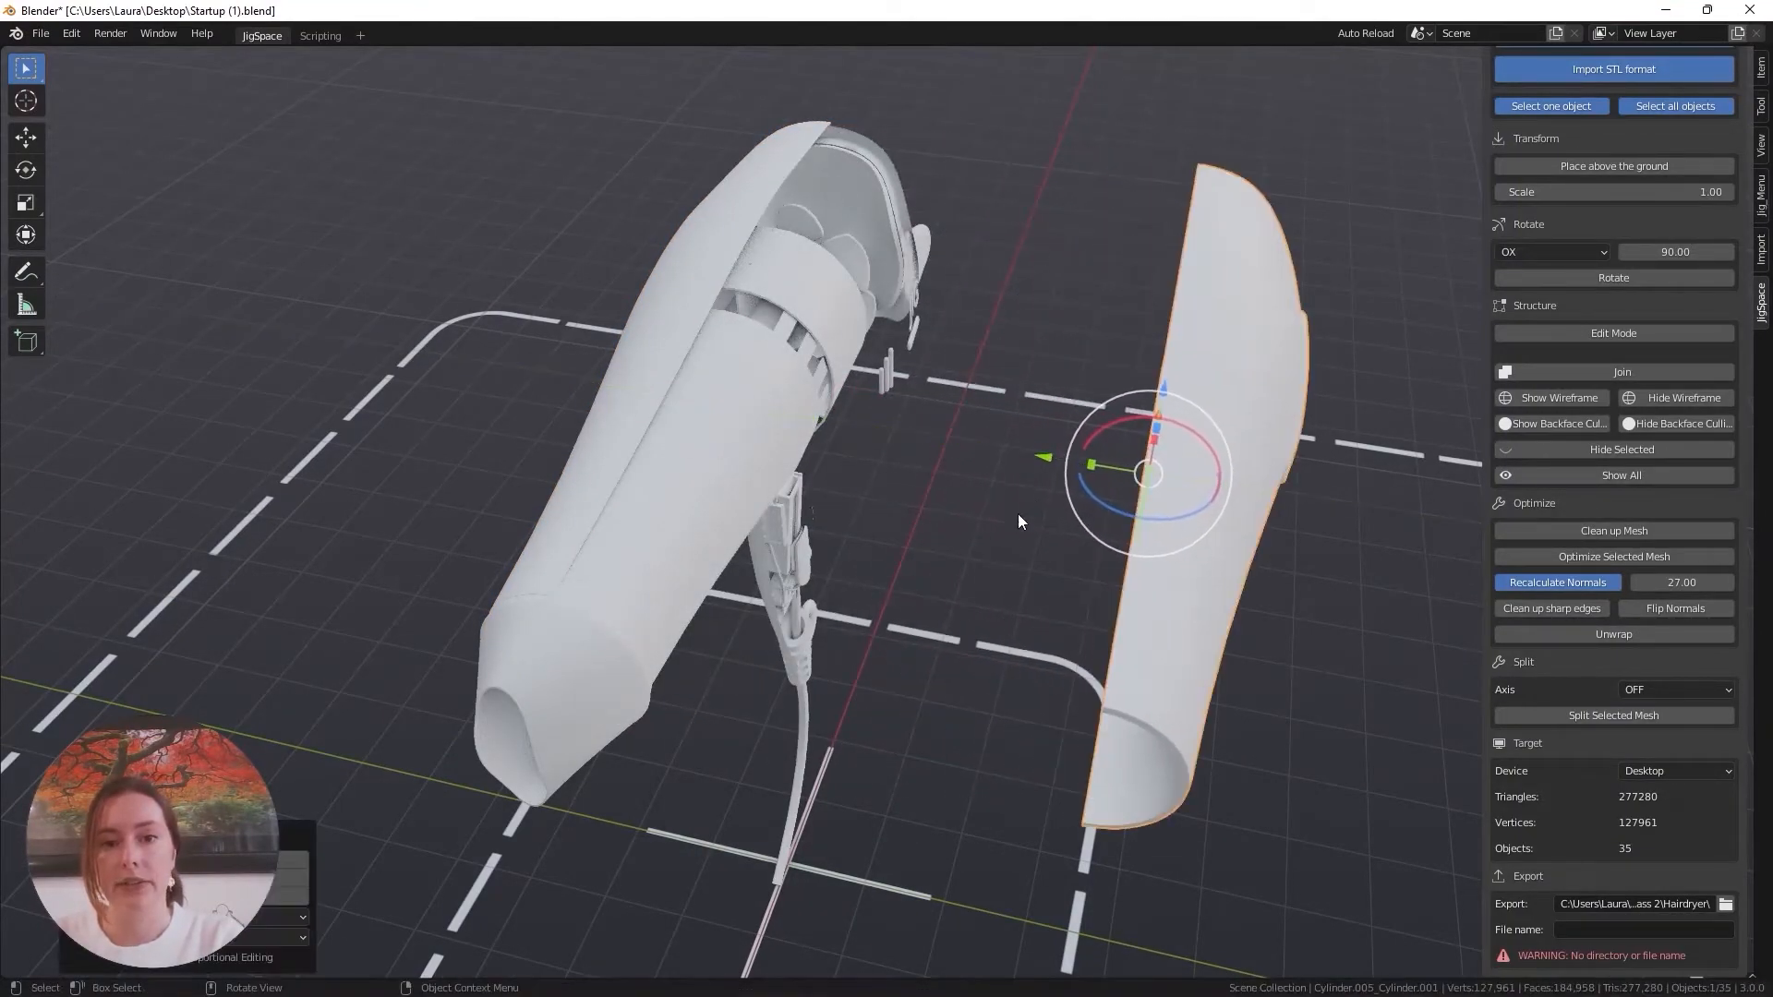
middle_drag(1018, 522, 909, 485)
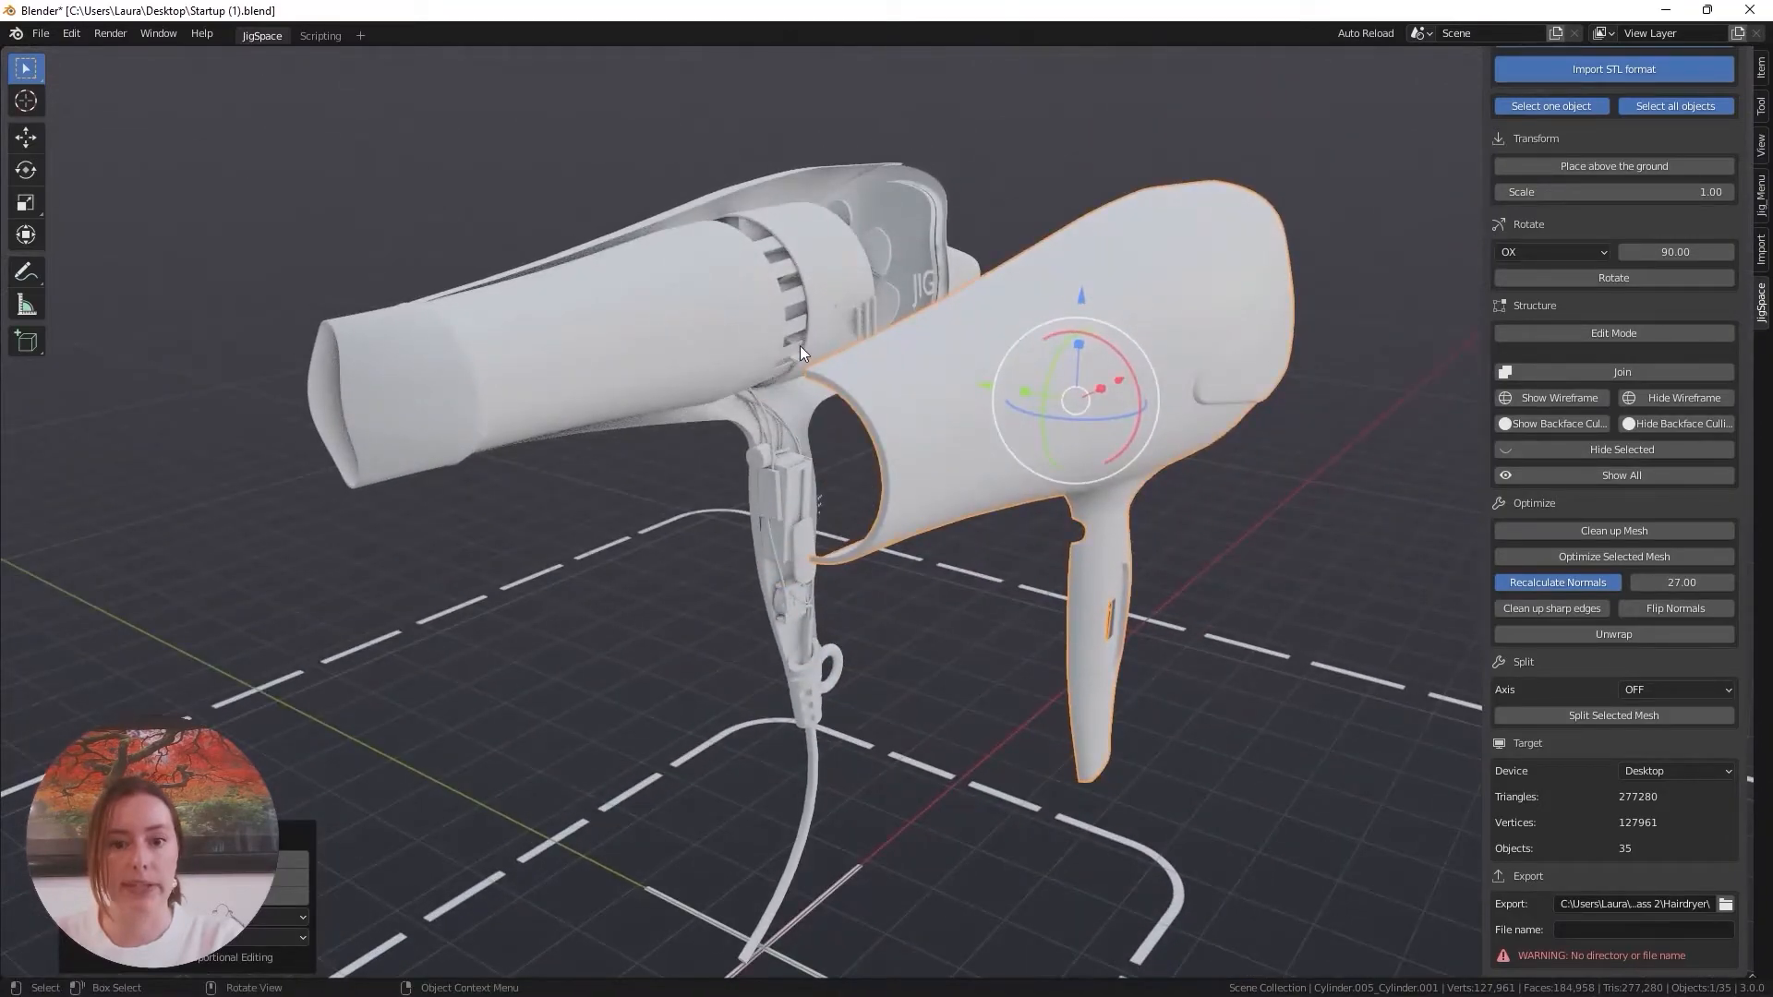
middle_drag(800, 346, 809, 303)
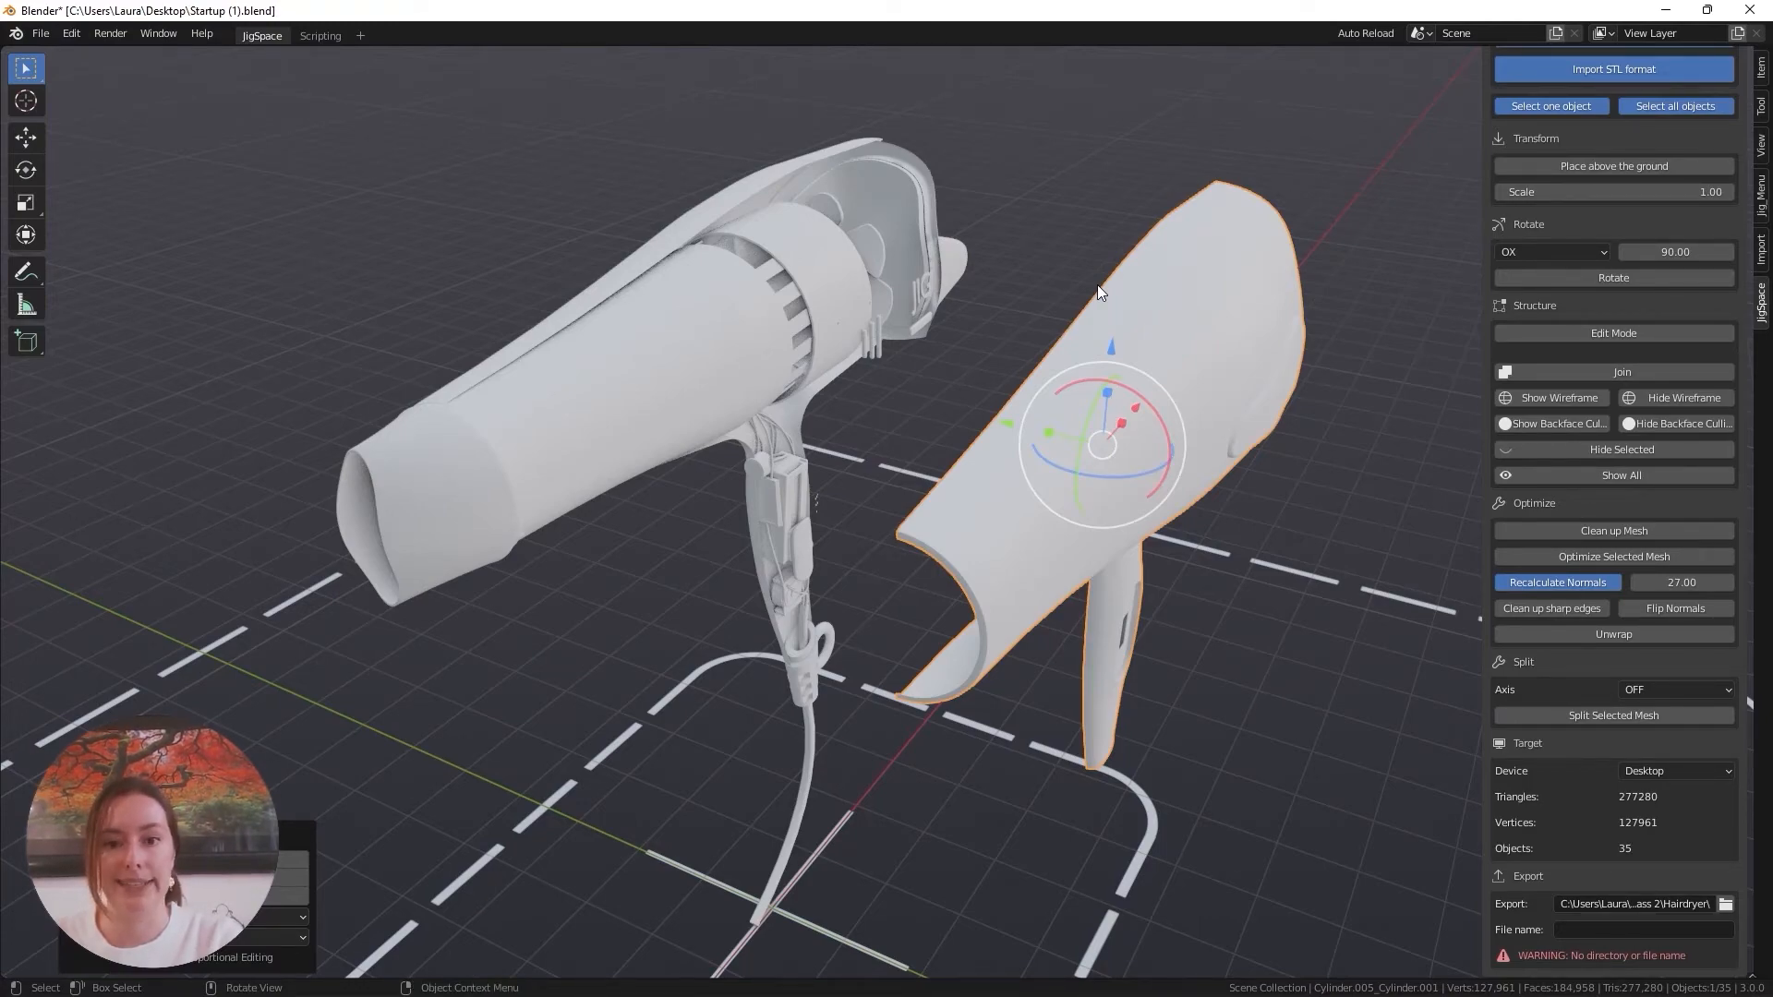
key(ctrl+z)
alt+middle_drag(1097, 285, 984, 526)
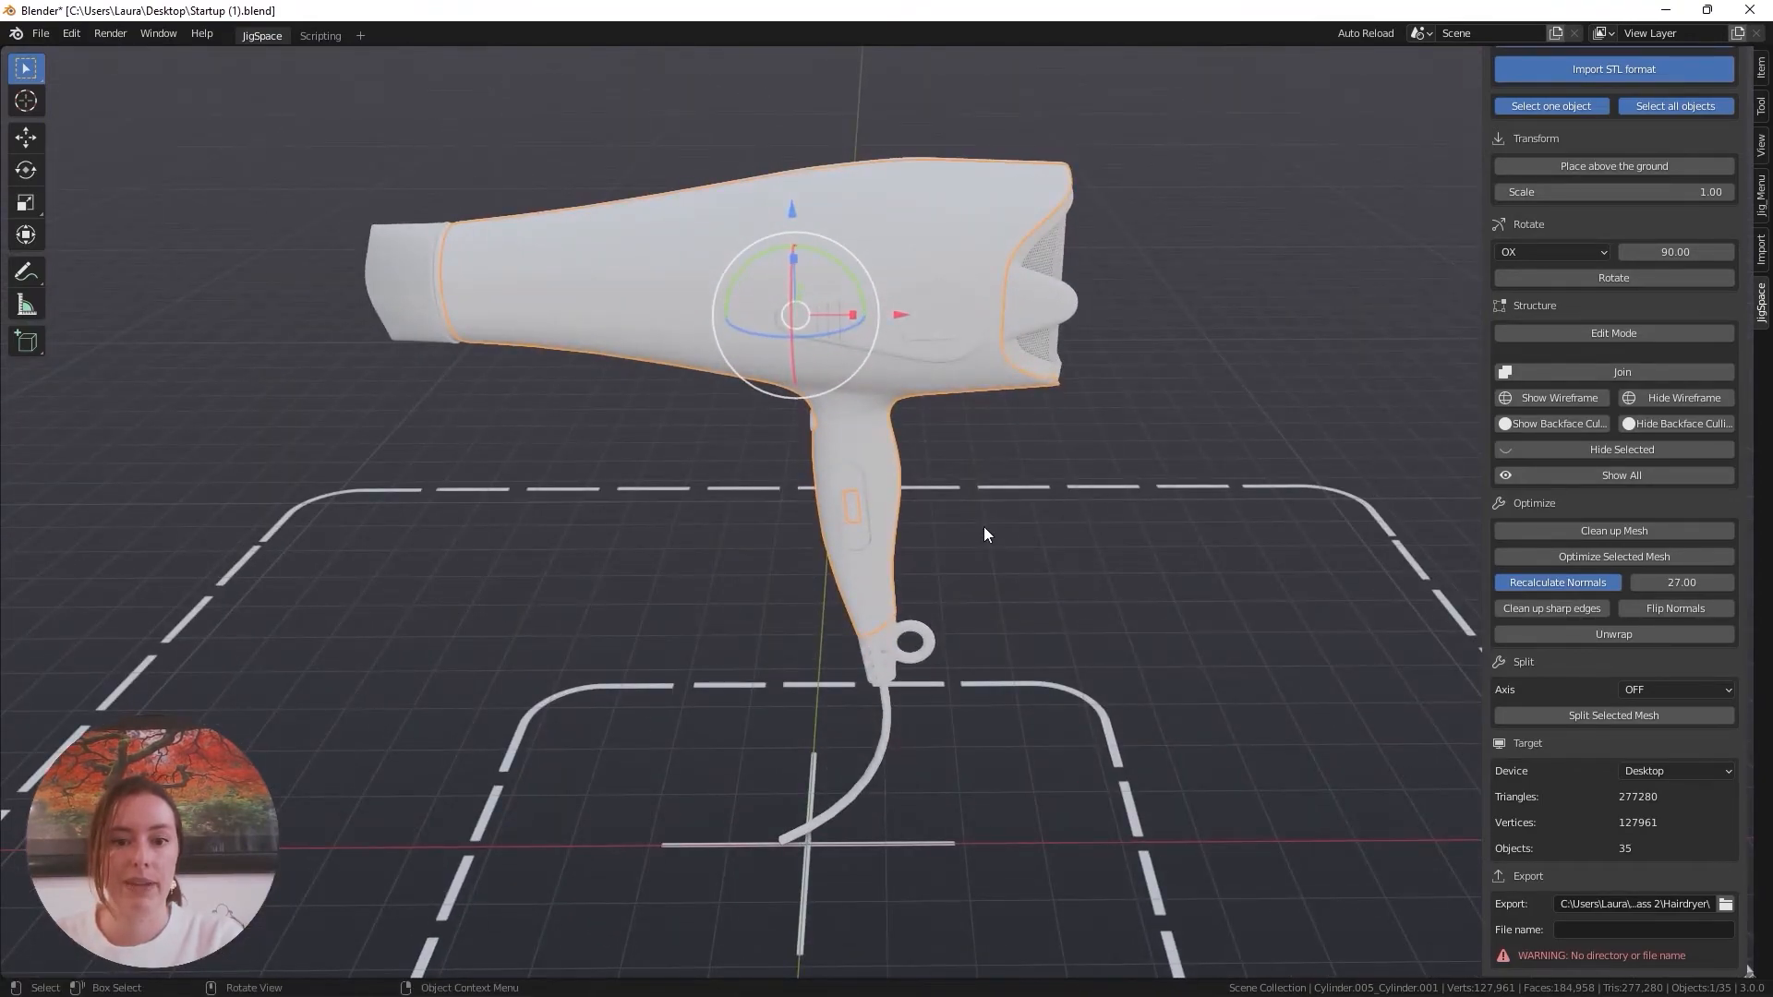